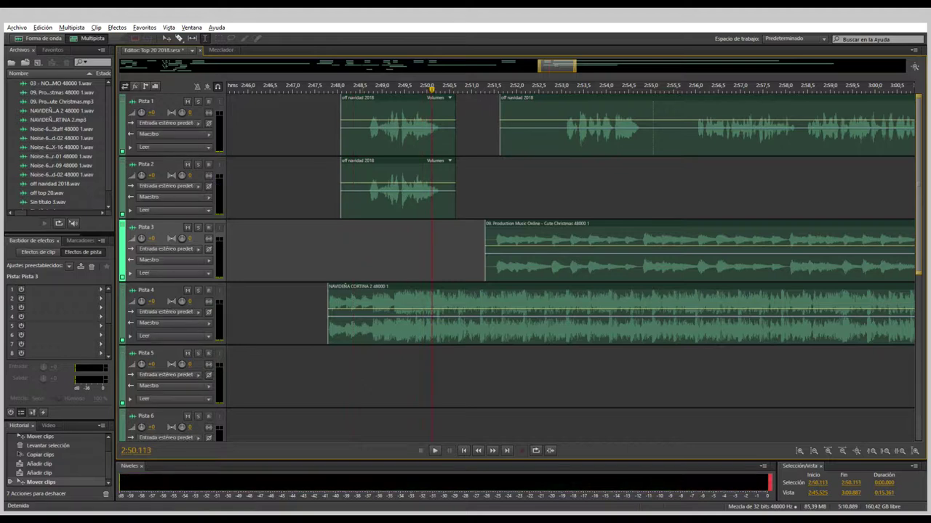
Step: Move the NAVIDEÑA CORTINA 2 clip on Pista 4 to about 2:47.1 and the Cute Christmas clip on Pista 3 to about 2:56.9
{"action": "left_click_drag", "start_coordinate": [436, 312], "coordinate": [409, 313]}
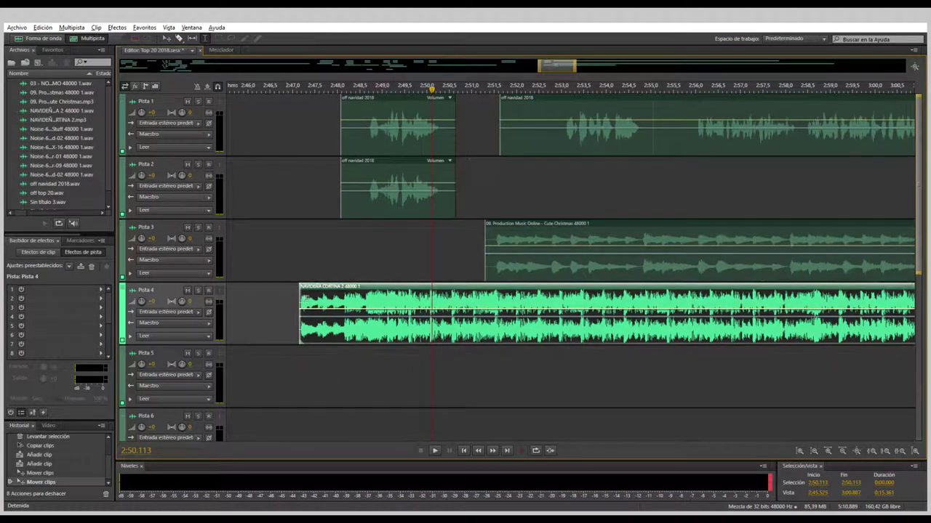
{"action": "left_click", "coordinate": [289, 313]}
{"action": "key", "text": "space"}
{"action": "left_click_drag", "start_coordinate": [523, 247], "coordinate": [773, 248]}
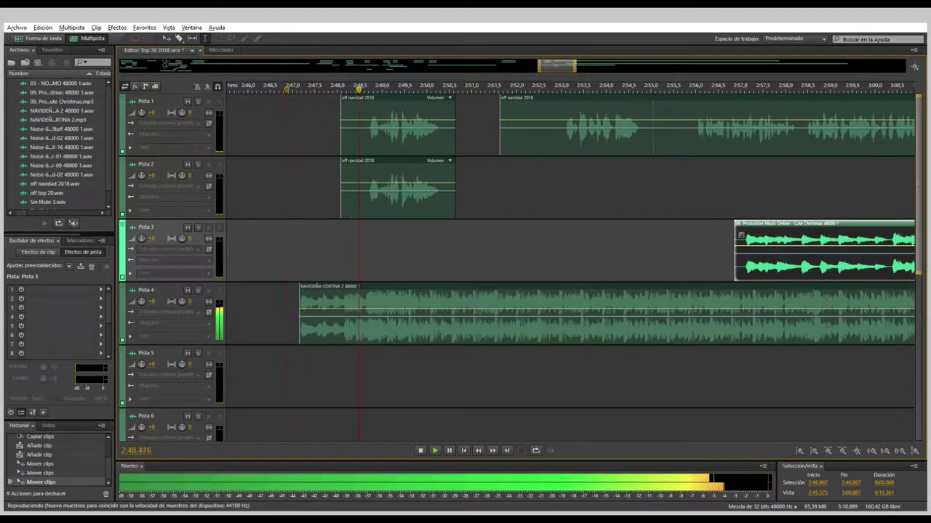
Step: Add volume keyframes to the NAVIDEÑA CORTINA 2 clip that lower the music under the voice from about 2:48.6
{"action": "key", "text": "space"}
{"action": "left_click", "coordinate": [377, 320]}
{"action": "left_click_drag", "start_coordinate": [366, 309], "coordinate": [410, 318]}
{"action": "key", "text": "space"}
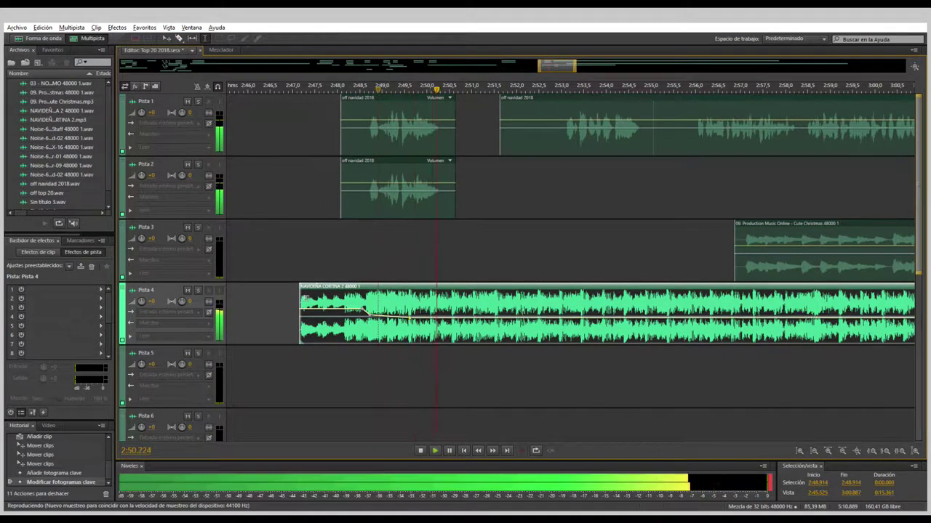
{"action": "key", "text": "space"}
{"action": "key", "text": "space"}
{"action": "key", "text": "space"}
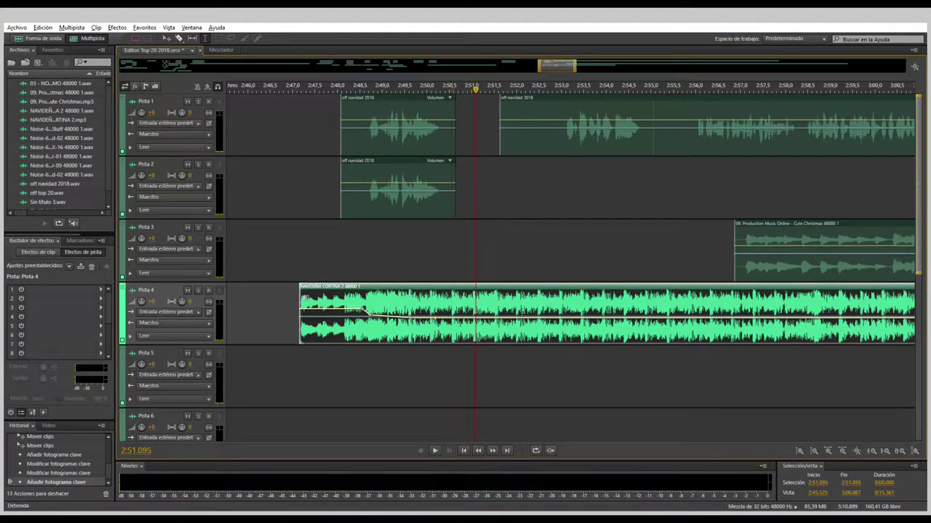
{"action": "left_click_drag", "start_coordinate": [463, 317], "coordinate": [463, 320]}
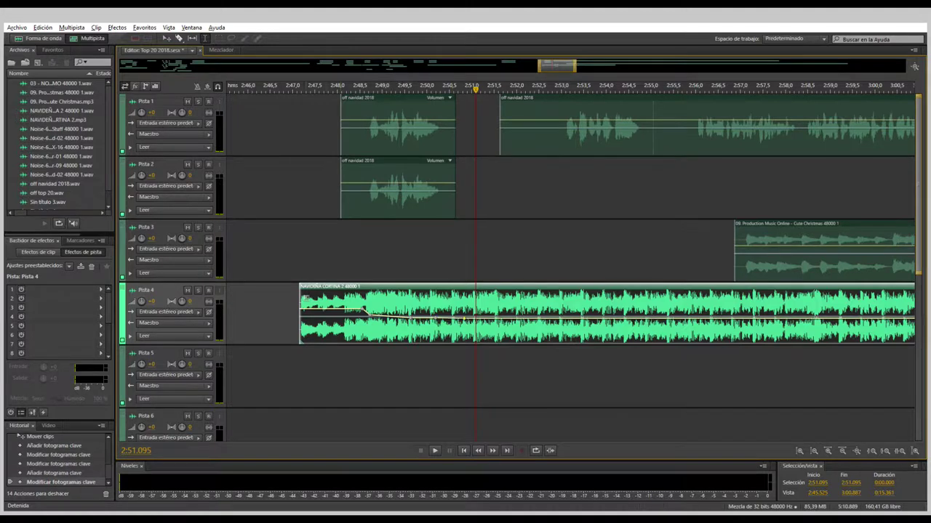
Step: Delete the section of the NAVIDEÑA CORTINA 2 clip between about 2:50.6 and 3:12
{"action": "left_click", "coordinate": [306, 378]}
{"action": "key", "text": "space"}
{"action": "key", "text": "minus"}
{"action": "key", "text": "minus"}
{"action": "key", "text": "minus"}
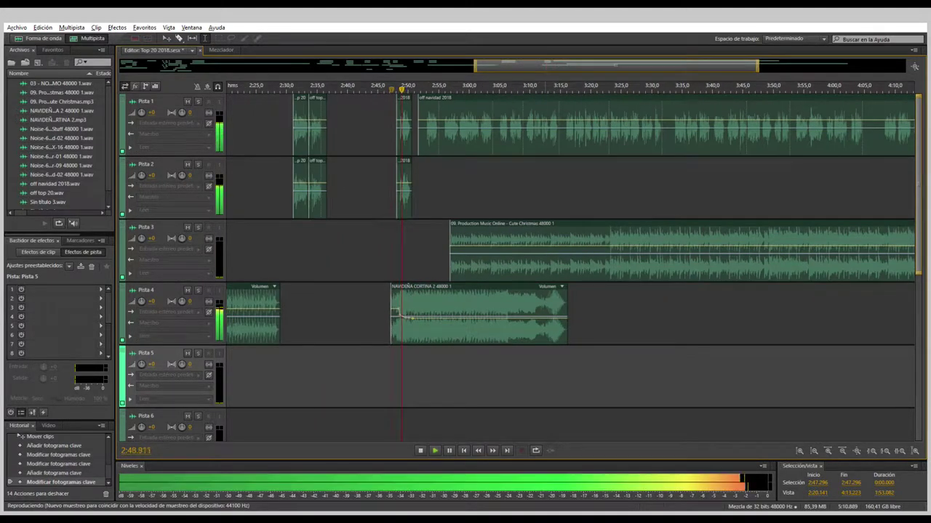
{"action": "left_click_drag", "start_coordinate": [544, 313], "coordinate": [412, 312]}
{"action": "key", "text": "Delete"}
Step: Try overlapping the leftover NAVIDEÑA CORTINA 2 tail with the opening section at about 2:50.0 and play back the crossfade
{"action": "key", "text": "equal"}
{"action": "key", "text": "equal"}
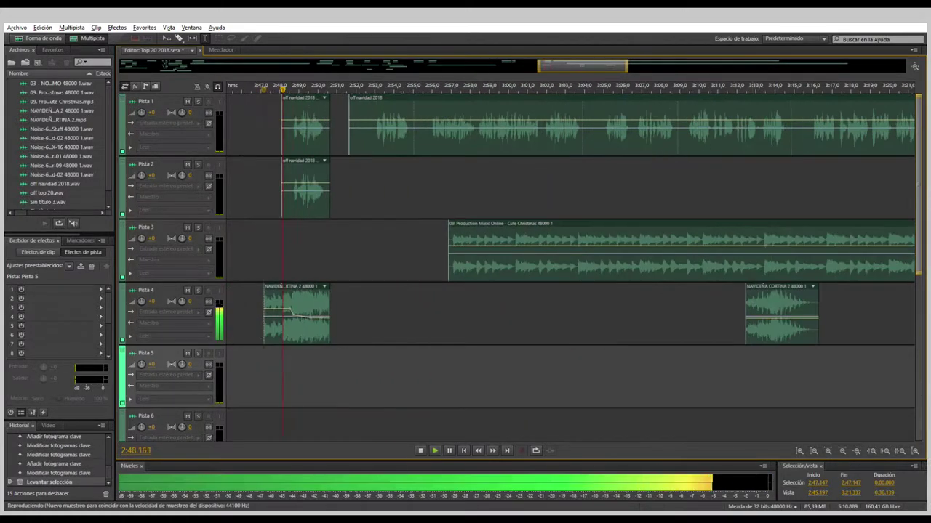
{"action": "left_click_drag", "start_coordinate": [778, 312], "coordinate": [351, 312]}
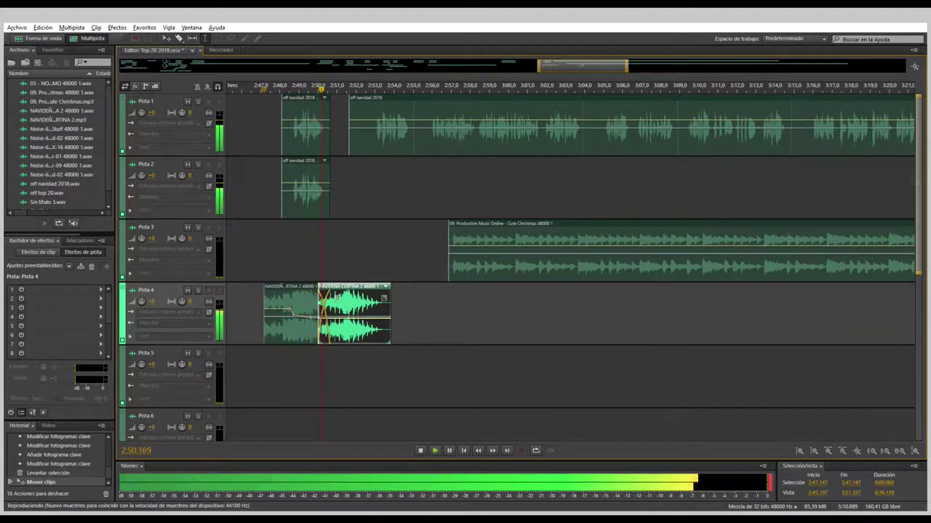
{"action": "key", "text": "equal"}
{"action": "key", "text": "equal"}
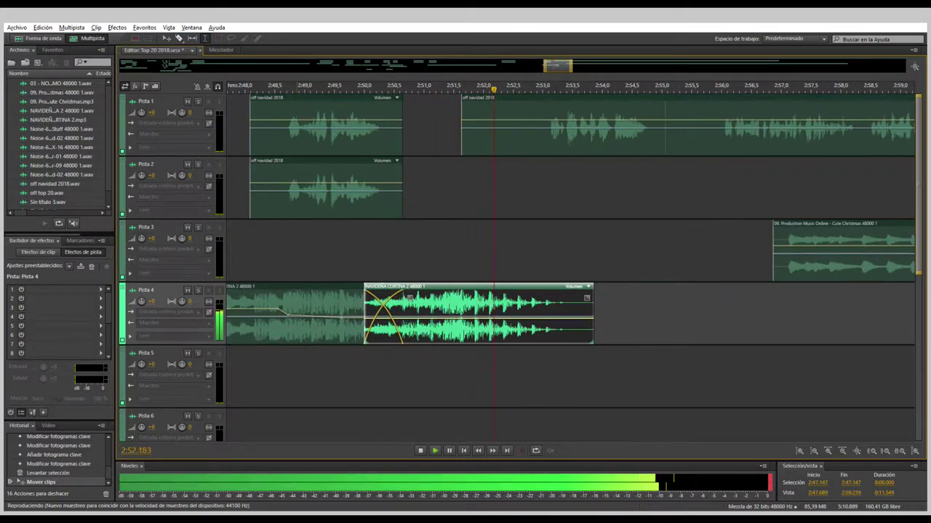
{"action": "key", "text": "minus"}
{"action": "left_click", "coordinate": [252, 378]}
{"action": "key", "text": "space"}
{"action": "key", "text": "space"}
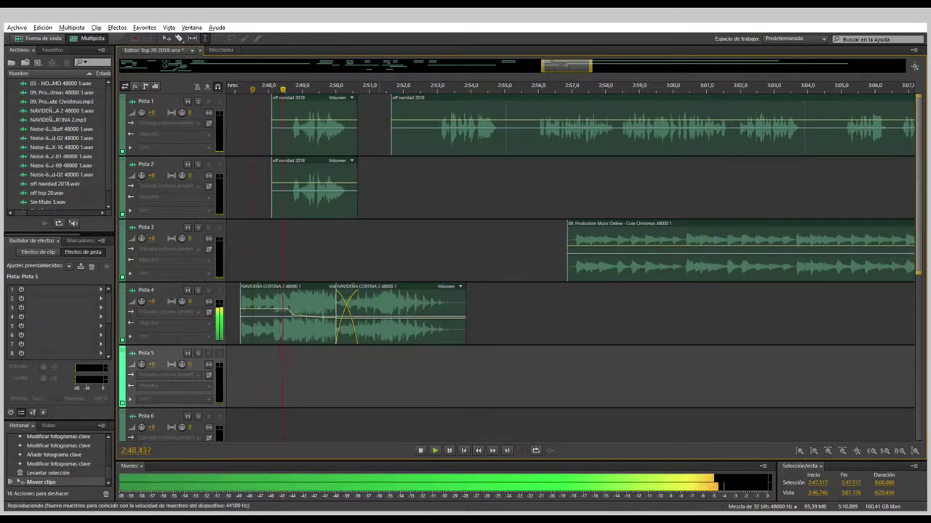
Step: Delete the overlapping tail clip and add a short fade-out to the end of the remaining NAVIDEÑA CORTINA 2 clip
{"action": "left_click", "coordinate": [407, 312]}
{"action": "key", "text": "Delete"}
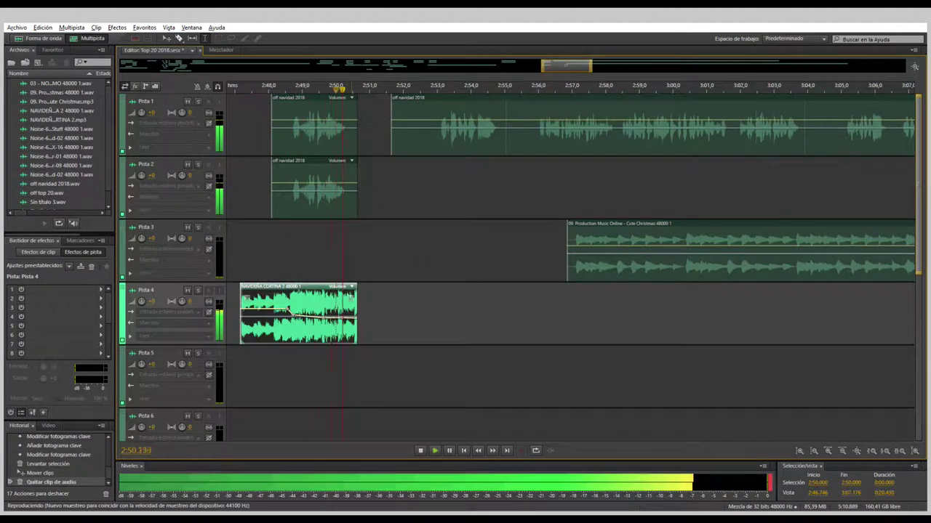
{"action": "left_click_drag", "start_coordinate": [355, 288], "coordinate": [347, 288]}
Step: Play back the voice and faded music around 2:47 to 2:50 to check the timing
{"action": "left_click", "coordinate": [275, 251]}
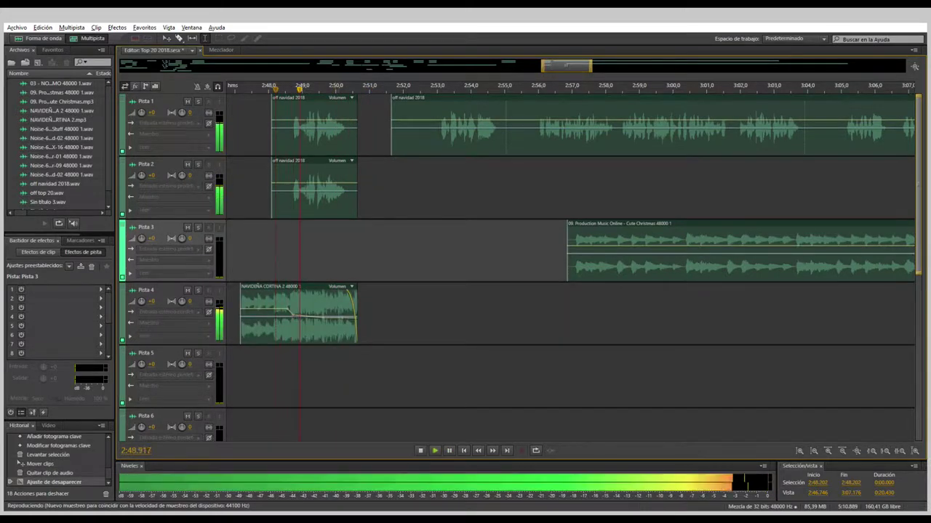
{"action": "key", "text": "equal"}
{"action": "key", "text": "space"}
{"action": "key", "text": "minus"}
{"action": "key", "text": "minus"}
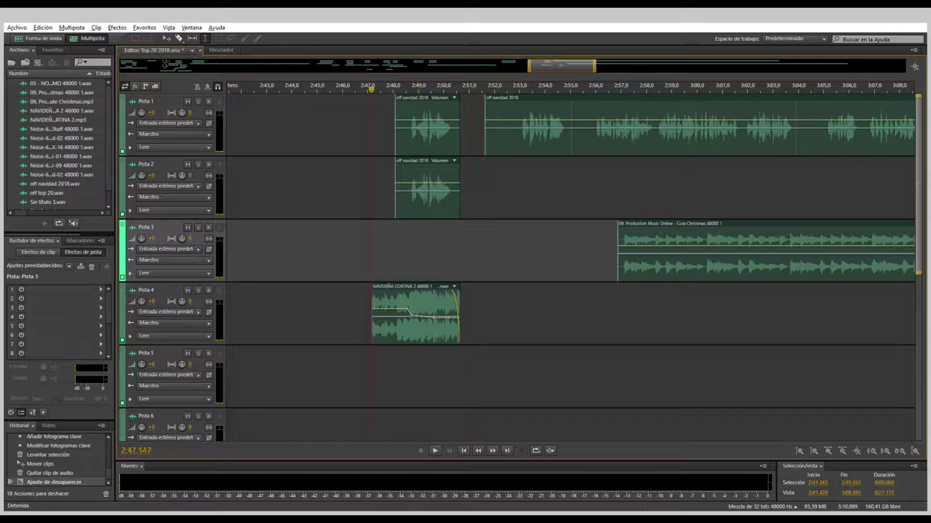
{"action": "key", "text": "space"}
{"action": "key", "text": "equal"}
{"action": "key", "text": "equal"}
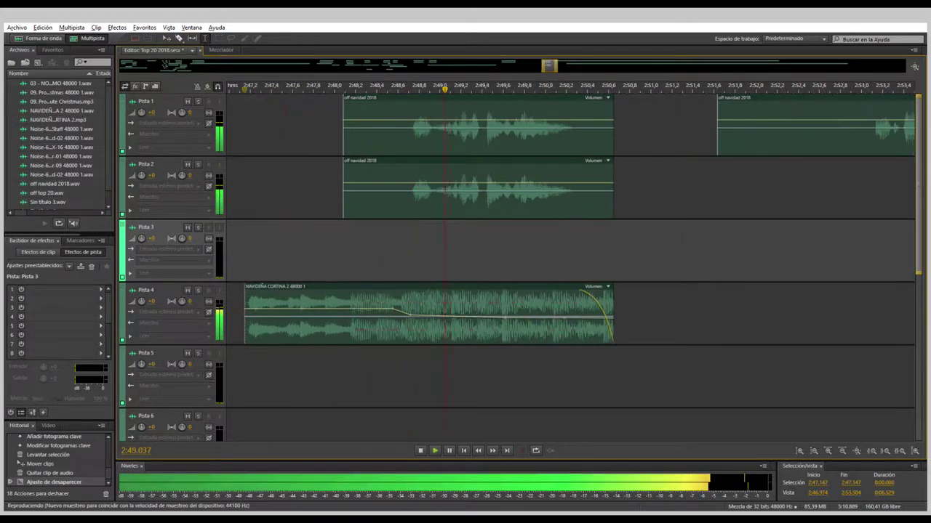
{"action": "key", "text": "space"}
Step: Copy the short voice clip from Pista 2 to Pista 3, starting about 0.3 s later, and play it
{"action": "left_click", "coordinate": [566, 189]}
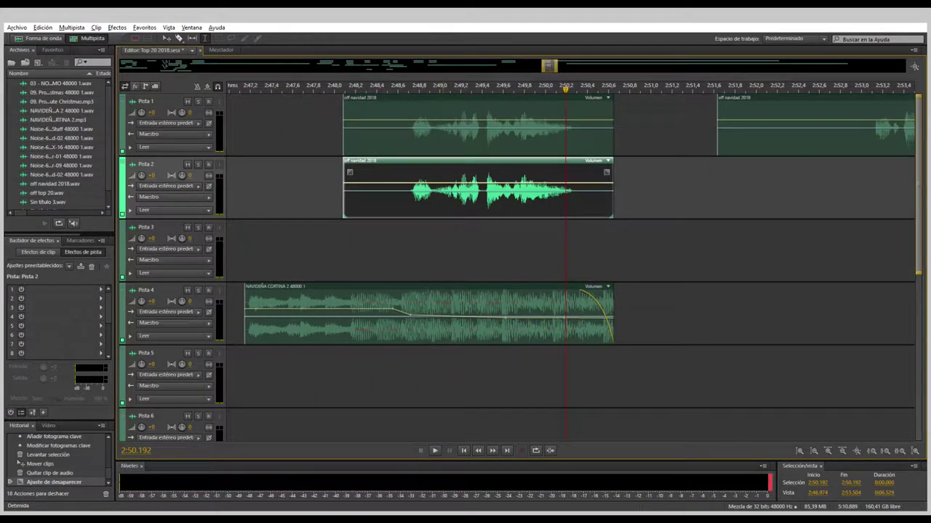
{"action": "left_click_drag", "start_coordinate": [472, 189], "coordinate": [501, 252]}
{"action": "left_click", "coordinate": [313, 250]}
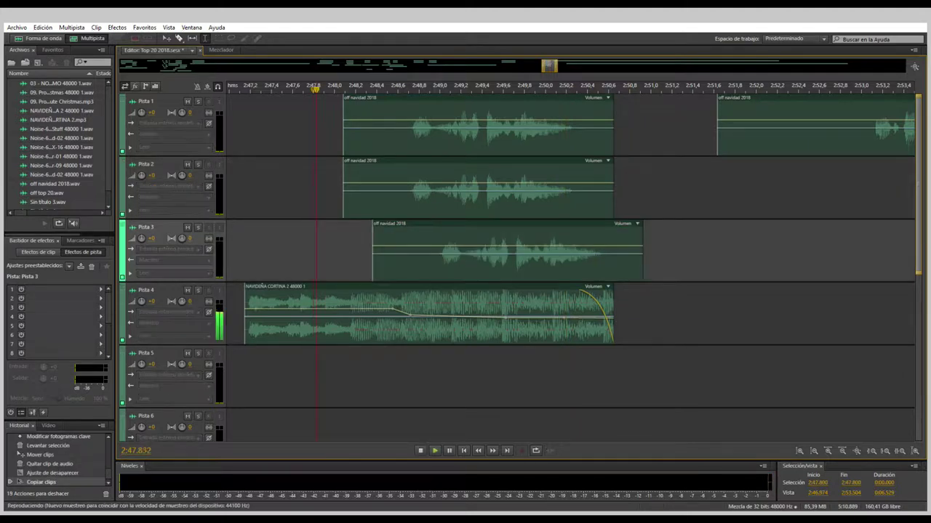
{"action": "key", "text": "space"}
Step: Pan the voice copy on Pista 3 to one side, lower its volume, and shift it to start at about 2:48.7
{"action": "left_click", "coordinate": [507, 254]}
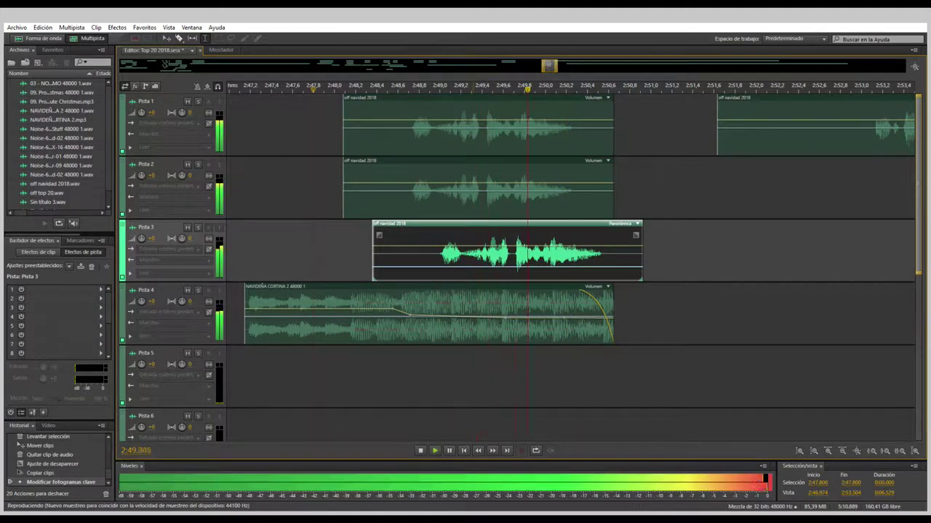
{"action": "key", "text": "space"}
{"action": "left_click", "coordinate": [305, 251]}
{"action": "key", "text": "space"}
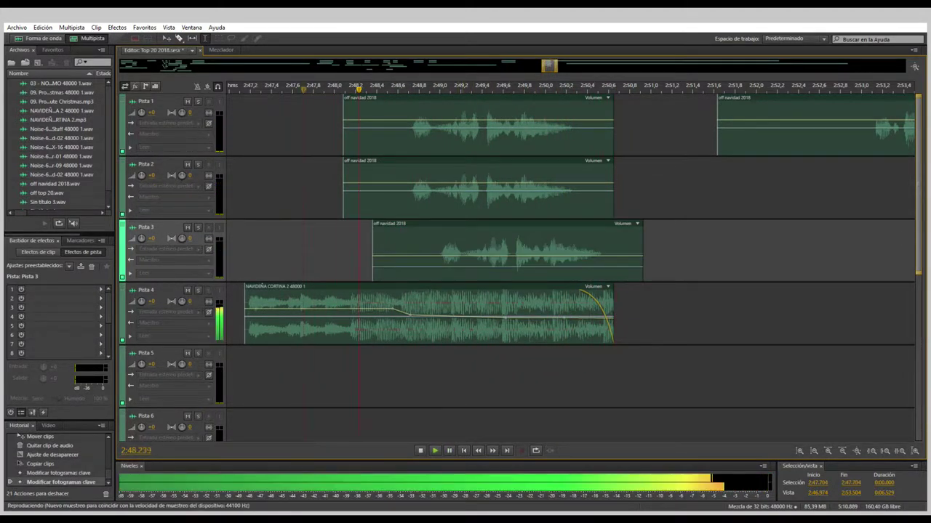
{"action": "left_click_drag", "start_coordinate": [509, 251], "coordinate": [544, 251]}
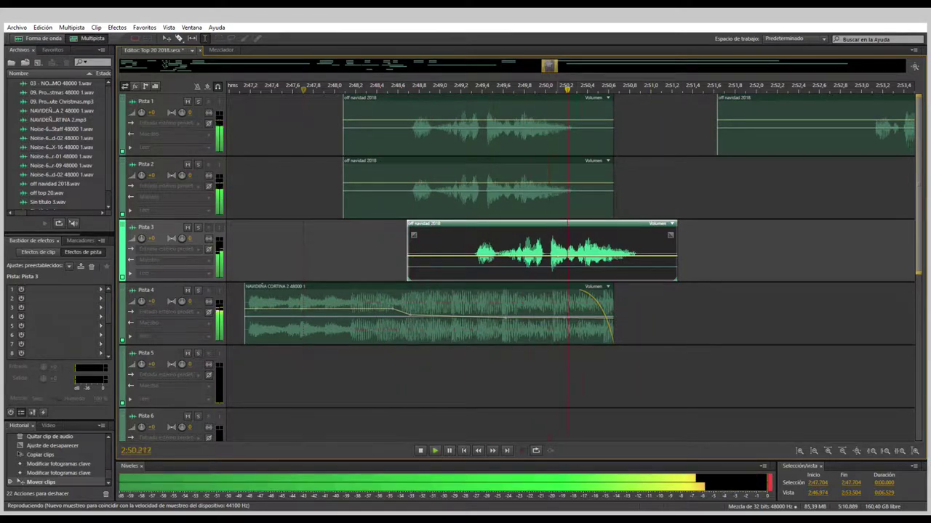
{"action": "key", "text": "space"}
Step: Display the track effects and move the voice copy from Pista 3 to Pista 7, which has the multiband compressor
{"action": "key", "text": "alt+minus"}
{"action": "key", "text": "alt+minus"}
{"action": "key", "text": "alt+minus"}
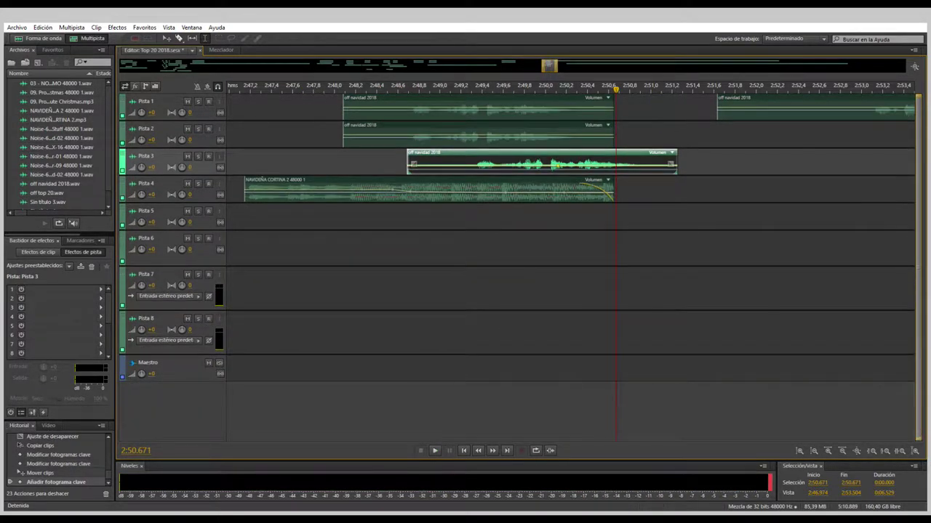
{"action": "key", "text": "alt+equal"}
{"action": "key", "text": "alt+equal"}
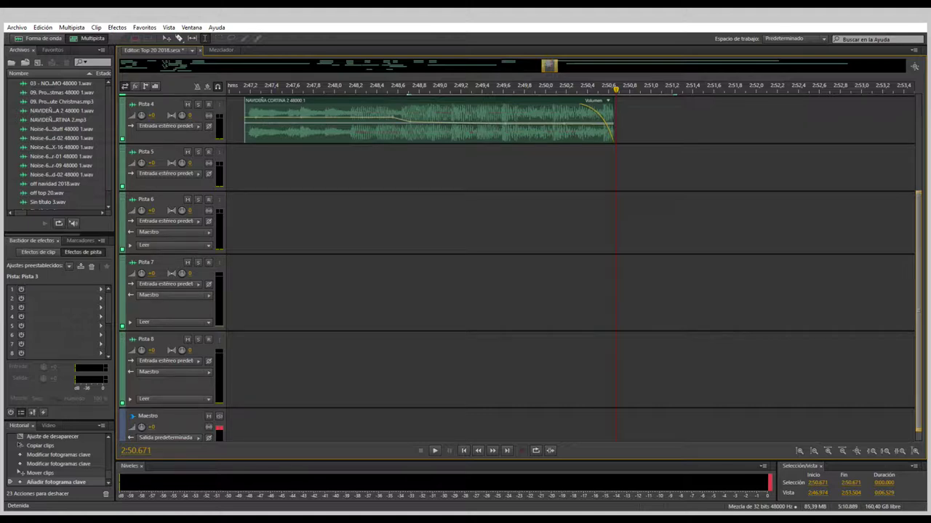
{"action": "left_click", "coordinate": [135, 85]}
{"action": "scroll", "coordinate": [509, 255], "scroll_direction": "up", "scroll_amount": 2}
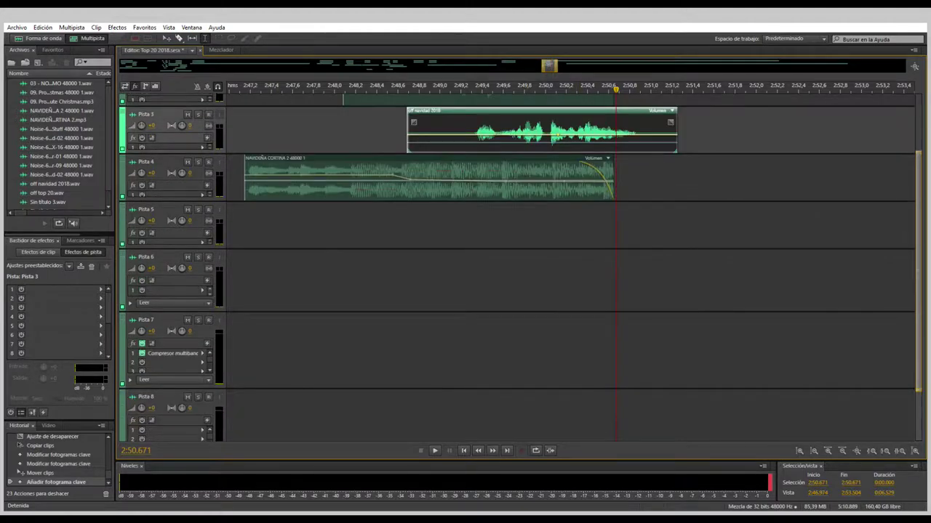
{"action": "left_click_drag", "start_coordinate": [541, 111], "coordinate": [547, 317]}
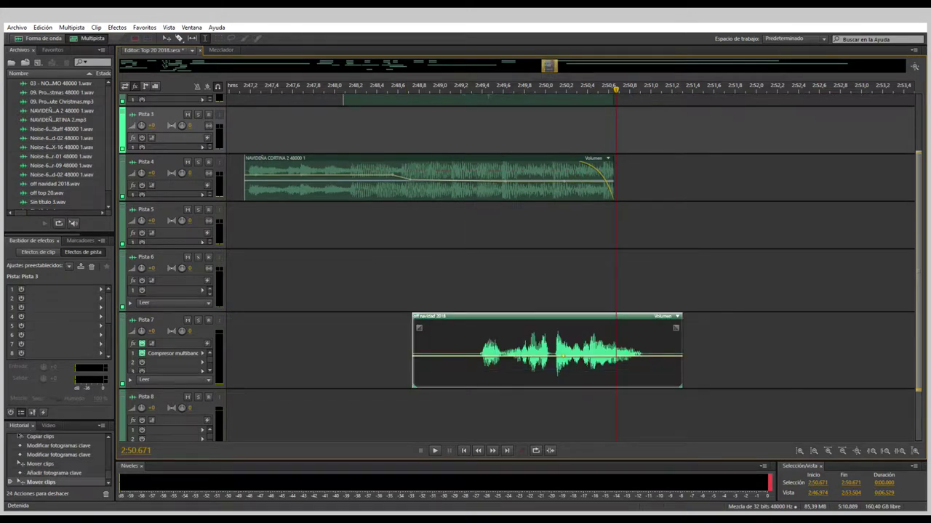
Step: Play back the mix with the delayed voice copy on Pista 7, including from the start of the Pista 4 music
{"action": "left_click", "coordinate": [335, 280]}
{"action": "key", "text": "space"}
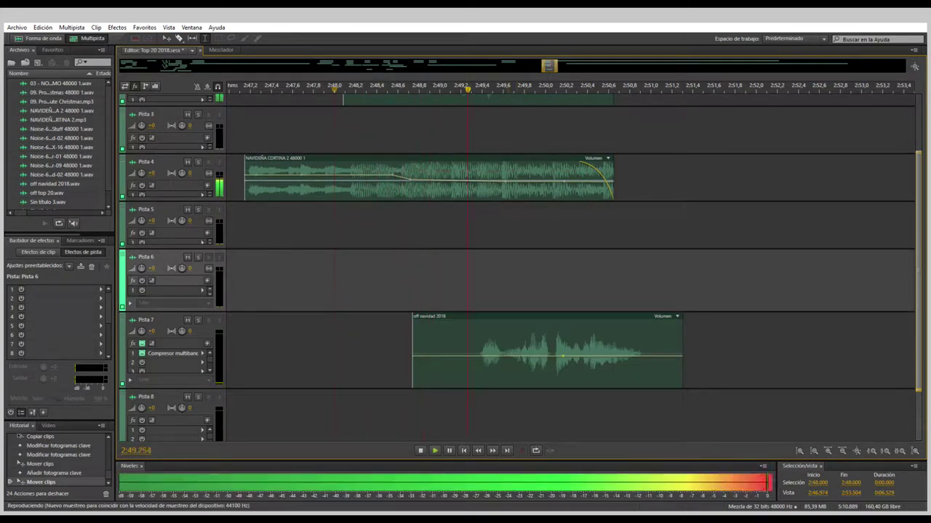
{"action": "key", "text": "space"}
{"action": "scroll", "coordinate": [517, 269], "scroll_direction": "up", "scroll_amount": 3}
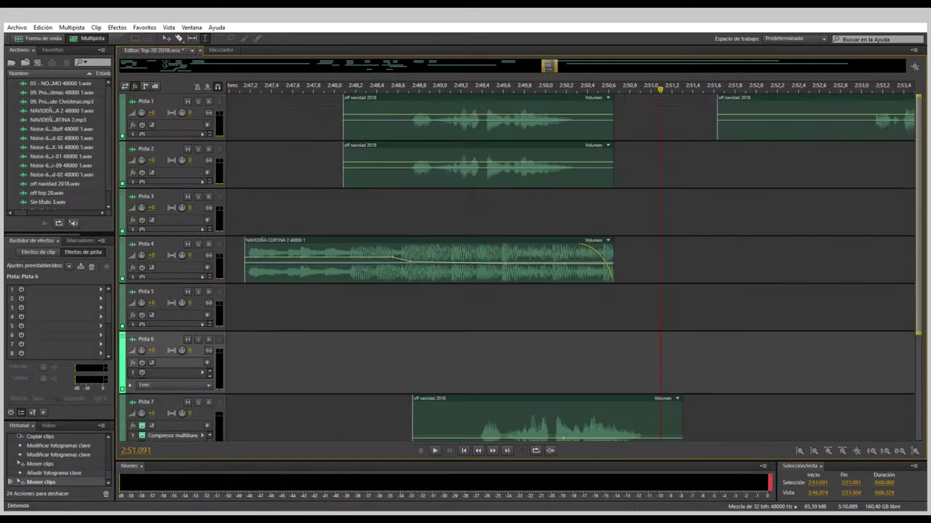
{"action": "left_click", "coordinate": [250, 212]}
{"action": "key", "text": "space"}
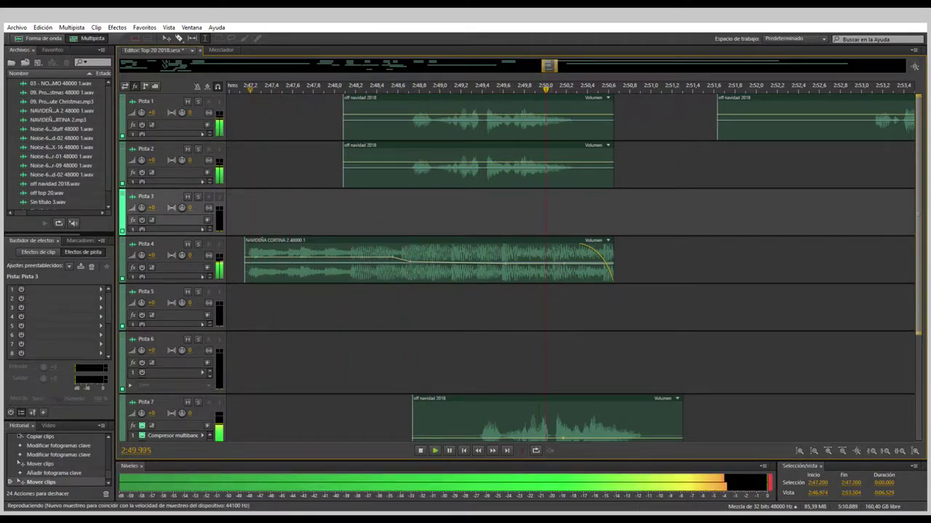
{"action": "key", "text": "space"}
Step: Copy the trimmed NAVIDEÑA CORTINA 2 clip along Pista 4 to about 2:52.0 and play the section
{"action": "key", "text": "minus"}
{"action": "key", "text": "minus"}
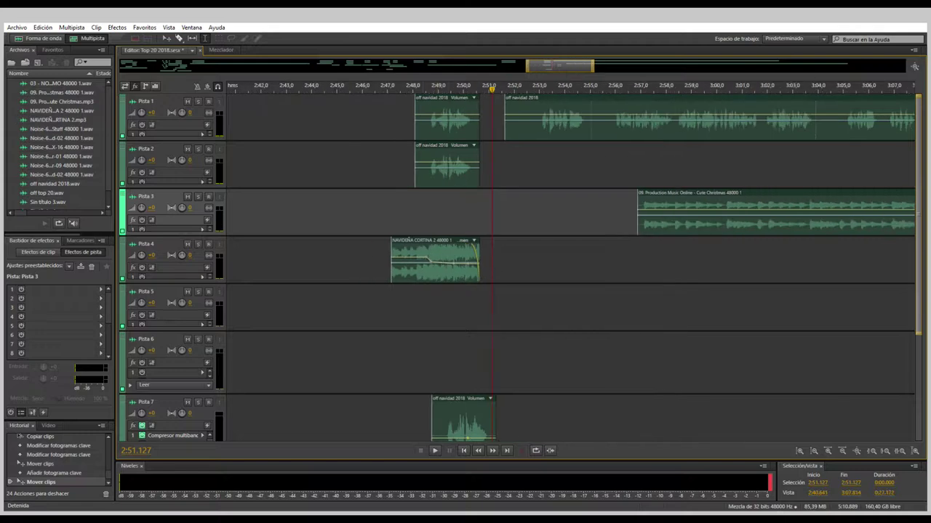
{"action": "left_click", "coordinate": [420, 258]}
{"action": "left_click_drag", "start_coordinate": [435, 259], "coordinate": [558, 258]}
{"action": "left_click", "coordinate": [505, 212]}
{"action": "key", "text": "space"}
{"action": "key", "text": "space"}
{"action": "key", "text": "equal"}
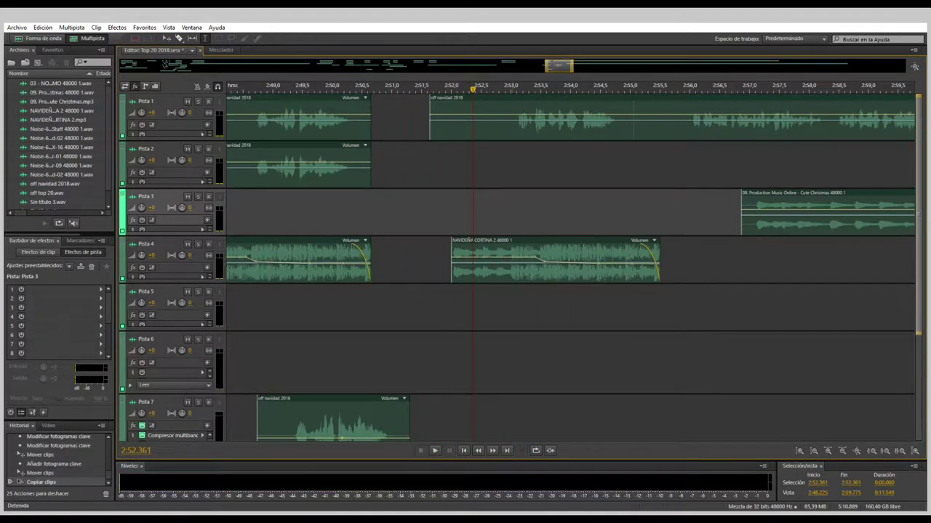
Step: Isolate the next voice phrase on Pista 1 by deleting the audio just before it and the gap after it
{"action": "left_click_drag", "start_coordinate": [511, 116], "coordinate": [422, 116]}
{"action": "key", "text": "Delete"}
{"action": "left_click_drag", "start_coordinate": [623, 116], "coordinate": [681, 116]}
{"action": "key", "text": "Delete"}
Step: Move the isolated phrase to Pista 2 at about 2:53.3, duplicate it at the same time on Pista 3, and play it
{"action": "left_click", "coordinate": [668, 164]}
{"action": "left_click_drag", "start_coordinate": [567, 98], "coordinate": [587, 147]}
{"action": "left_click", "coordinate": [518, 164]}
{"action": "key", "text": "space"}
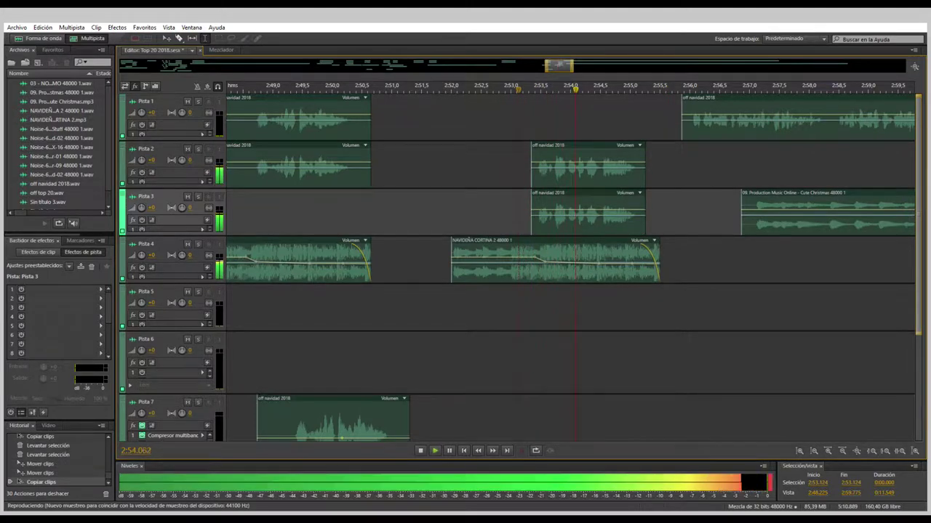
{"action": "key", "text": "equal"}
{"action": "key", "text": "minus"}
{"action": "key", "text": "space"}
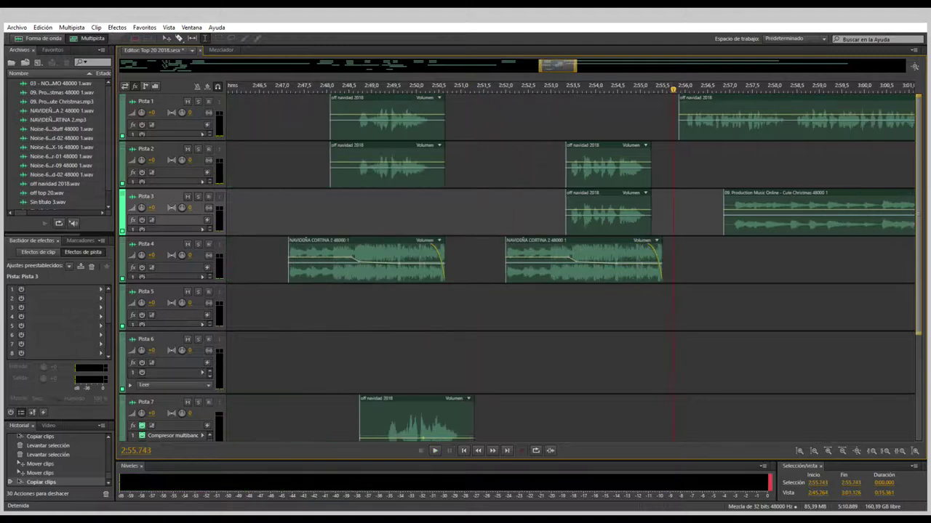
Step: Copy the phrase from Pista 3 to Pista 5 at about 2:54.0 and pan the copy to one side
{"action": "left_click_drag", "start_coordinate": [595, 211], "coordinate": [625, 306]}
{"action": "left_click", "coordinate": [506, 309]}
{"action": "key", "text": "space"}
{"action": "key", "text": "equal"}
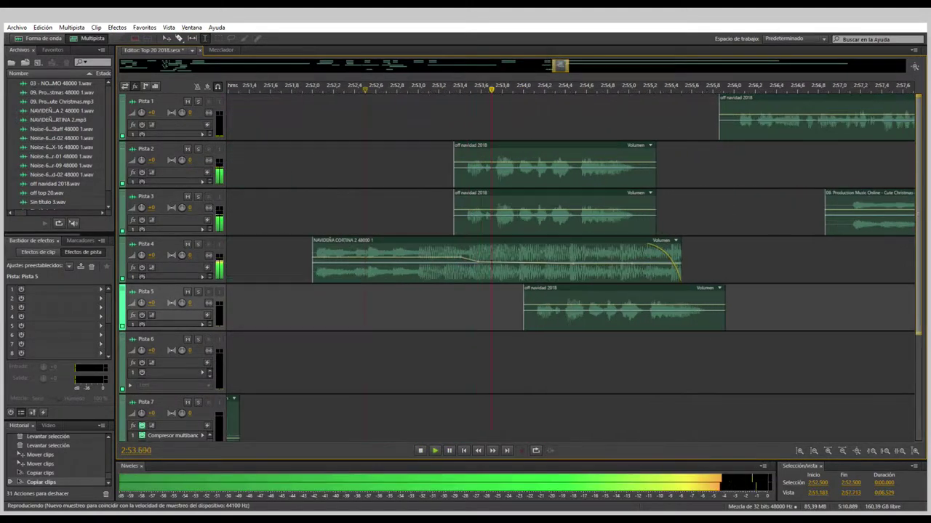
{"action": "left_click", "coordinate": [626, 306]}
{"action": "key", "text": "space"}
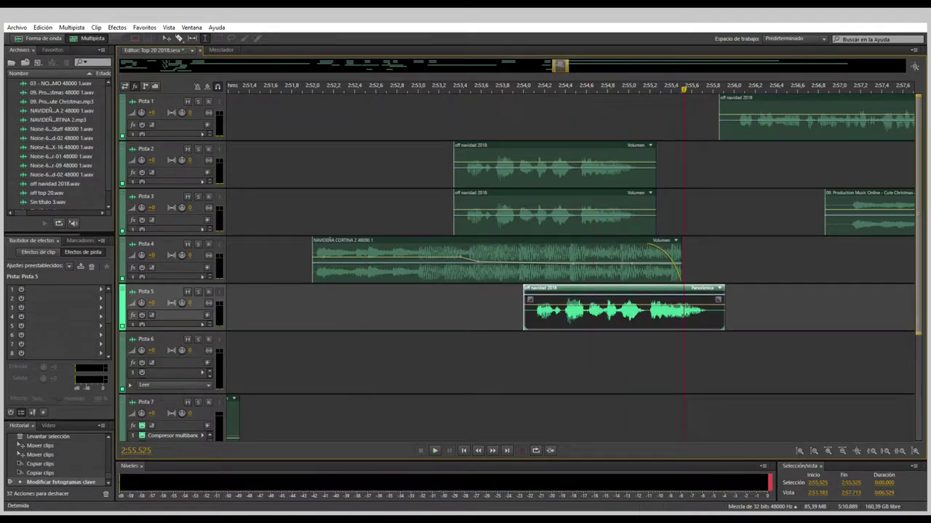
Step: Move the phrase copy from Pista 5 to Pista 7 and play the mix through to the Cute Christmas music
{"action": "left_click_drag", "start_coordinate": [626, 306], "coordinate": [628, 417]}
{"action": "left_click", "coordinate": [481, 364]}
{"action": "key", "text": "space"}
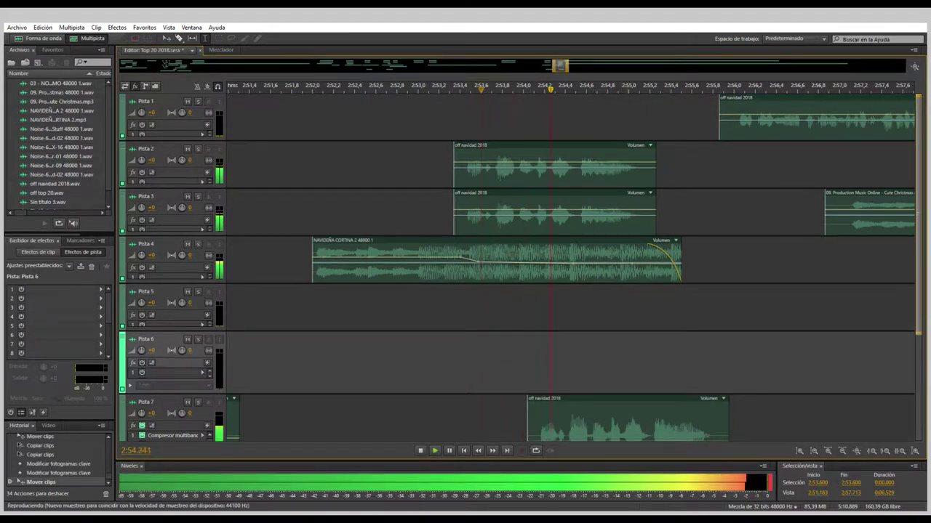
{"action": "key", "text": "minus"}
{"action": "key", "text": "minus"}
{"action": "key", "text": "minus"}
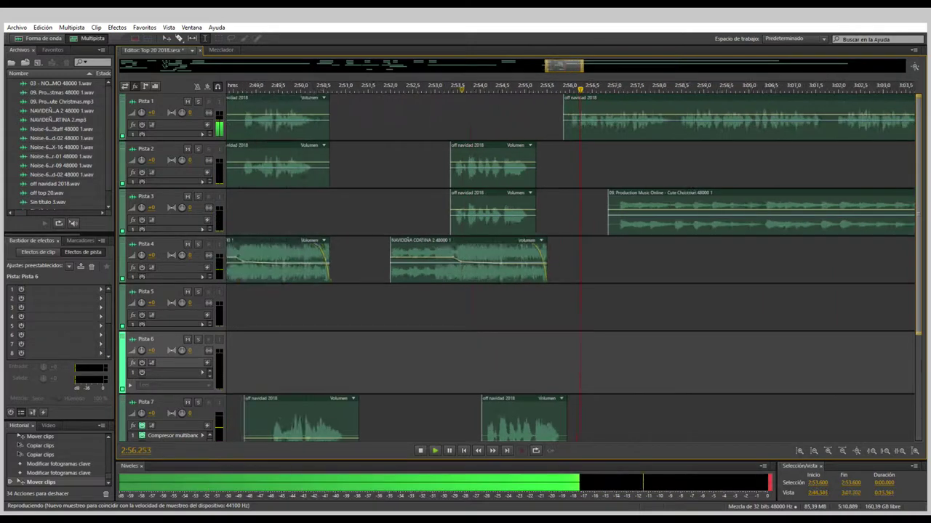
{"action": "key", "text": "minus"}
{"action": "key", "text": "equal"}
{"action": "key", "text": "equal"}
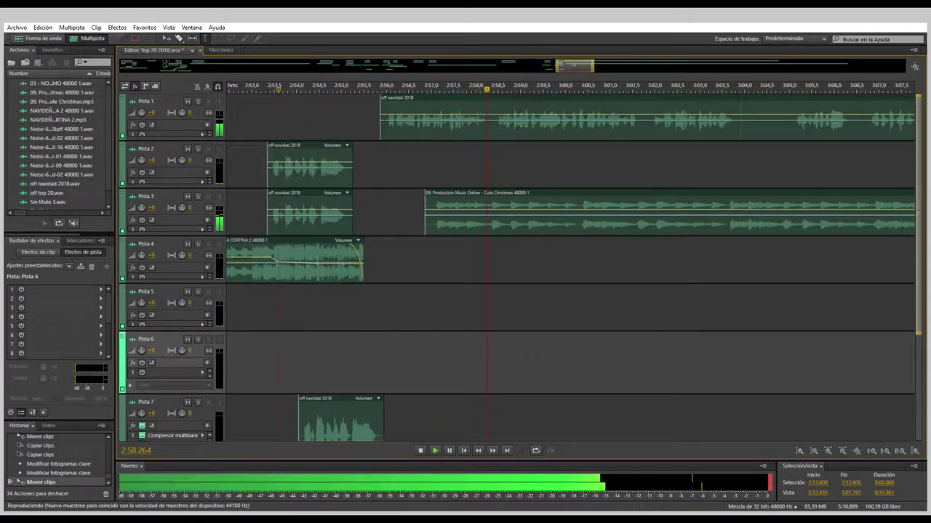
Step: Move the remaining voice audio on Pista 1 to about 2:57.2 and delete the gap after its first phrase at about 3:05.5
{"action": "left_click_drag", "start_coordinate": [407, 97], "coordinate": [469, 98]}
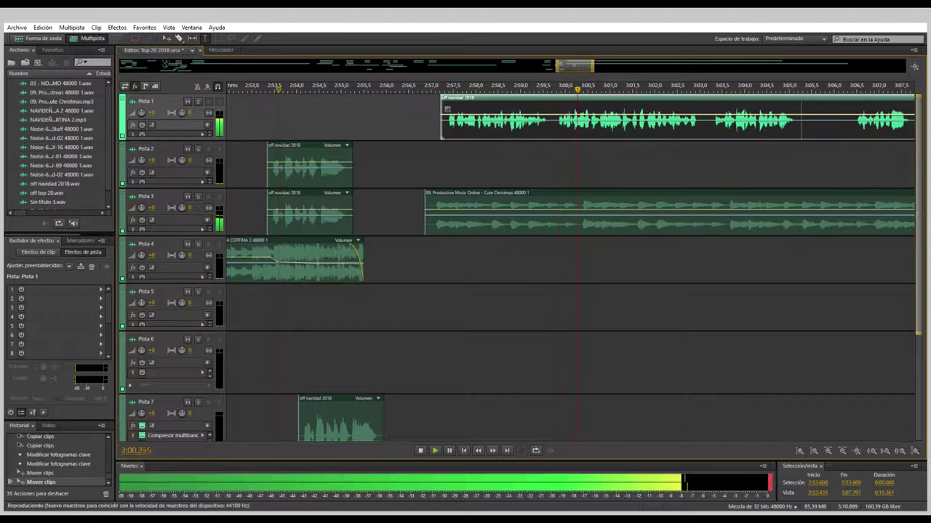
{"action": "key", "text": "space"}
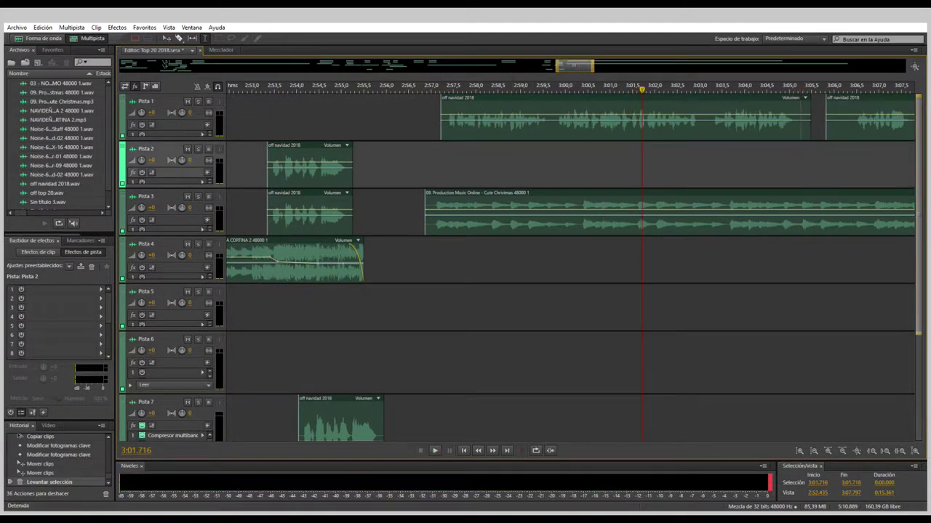
{"action": "key", "text": "Delete"}
Step: Copy the isolated phrase from Pista 1 to Pista 2 at the same time position and play it
{"action": "left_click_drag", "start_coordinate": [626, 117], "coordinate": [625, 164]}
{"action": "key", "text": "space"}
{"action": "key", "text": "space"}
Step: Shift the Cute Christmas music on Pista 3 earlier to about 2:56.7 and play its lead-in to the voice
{"action": "key", "text": "="}
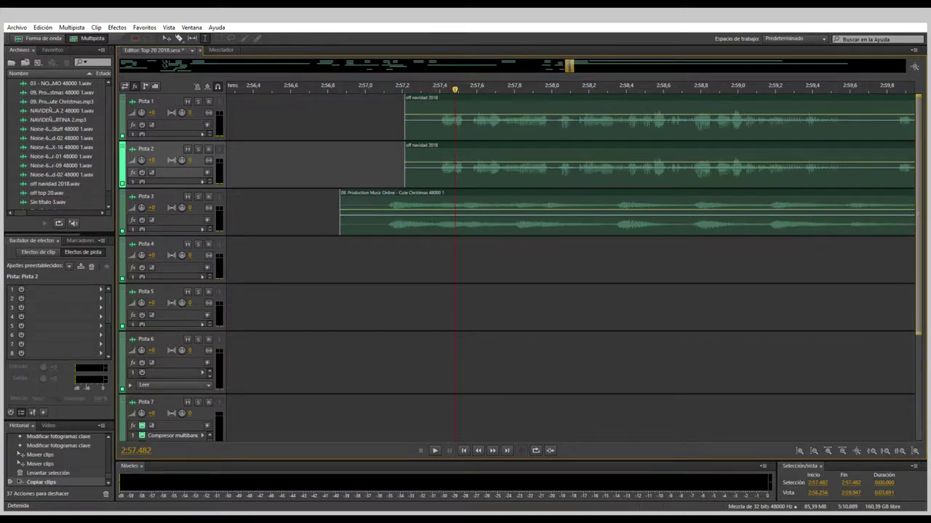
{"action": "left_click_drag", "start_coordinate": [379, 192], "coordinate": [350, 192]}
{"action": "left_click", "coordinate": [328, 258]}
{"action": "key", "text": "space"}
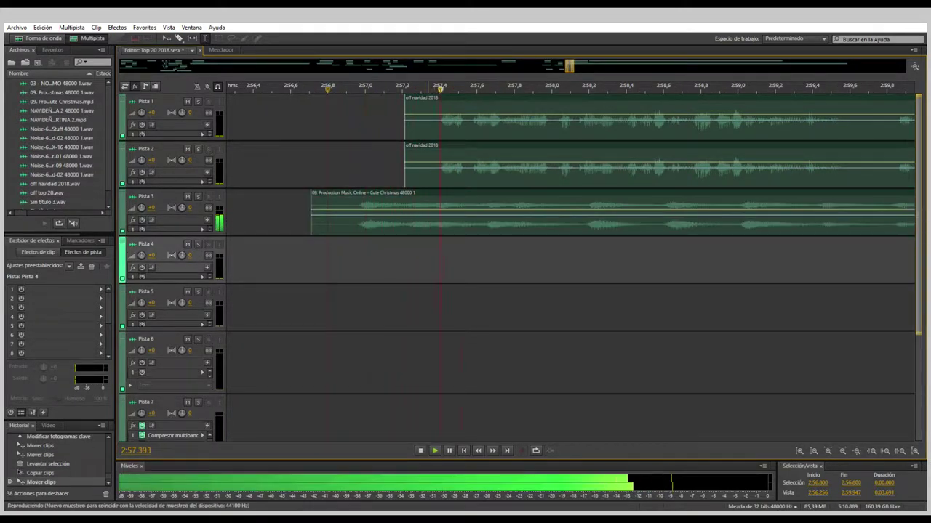
Step: Duck the Cute Christmas volume on Pista 3 where the voice enters at about 2:57.4 and play the mix
{"action": "left_click", "coordinate": [429, 209]}
{"action": "left_click_drag", "start_coordinate": [439, 210], "coordinate": [439, 216]}
{"action": "key", "text": "minus"}
{"action": "key", "text": "minus"}
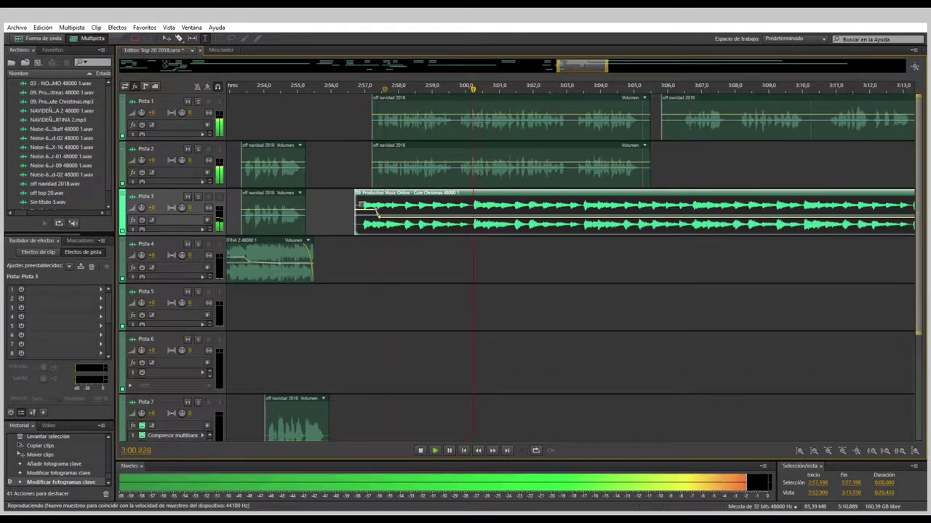
{"action": "key", "text": "alt+equal"}
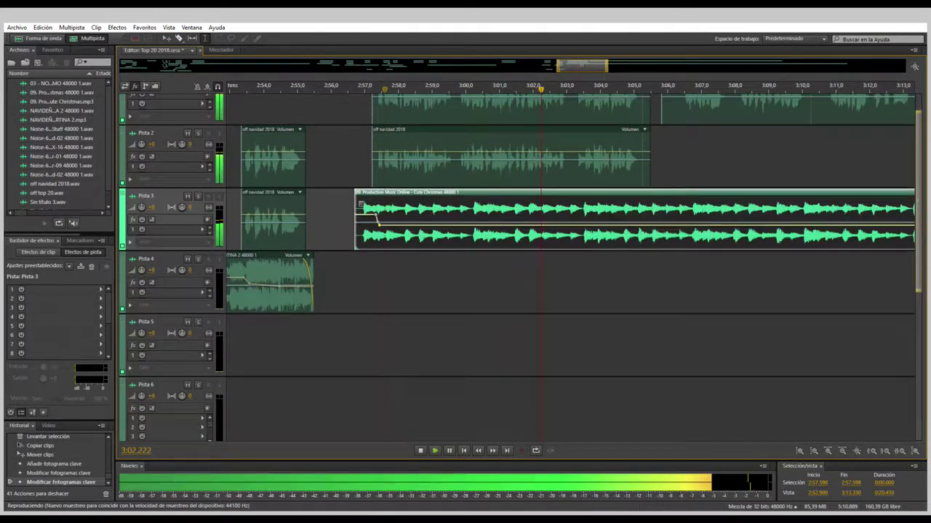
{"action": "scroll", "coordinate": [516, 254], "scroll_direction": "up", "scroll_amount": 1}
{"action": "key", "text": "equal"}
{"action": "key", "text": "equal"}
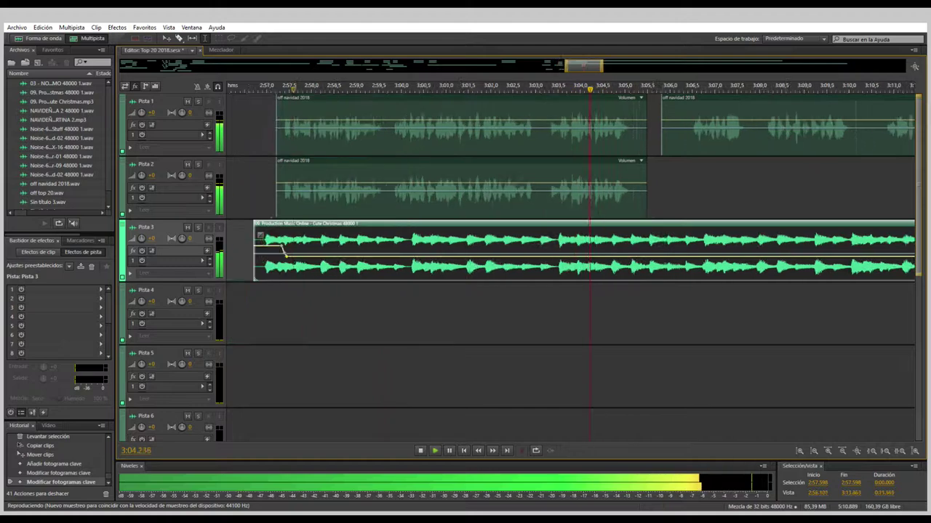
{"action": "key", "text": "minus"}
{"action": "key", "text": "minus"}
{"action": "key", "text": "minus"}
{"action": "left_click", "coordinate": [466, 313]}
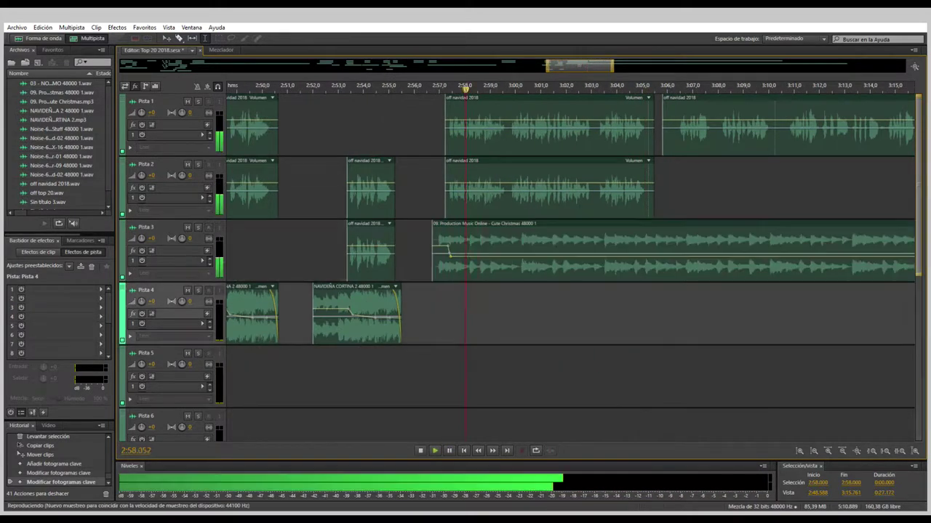
Step: Move the remaining Pista 1 voice to about 3:08.5 and raise the Cute Christmas volume again at about 3:05
{"action": "left_click_drag", "start_coordinate": [668, 109], "coordinate": [738, 109]}
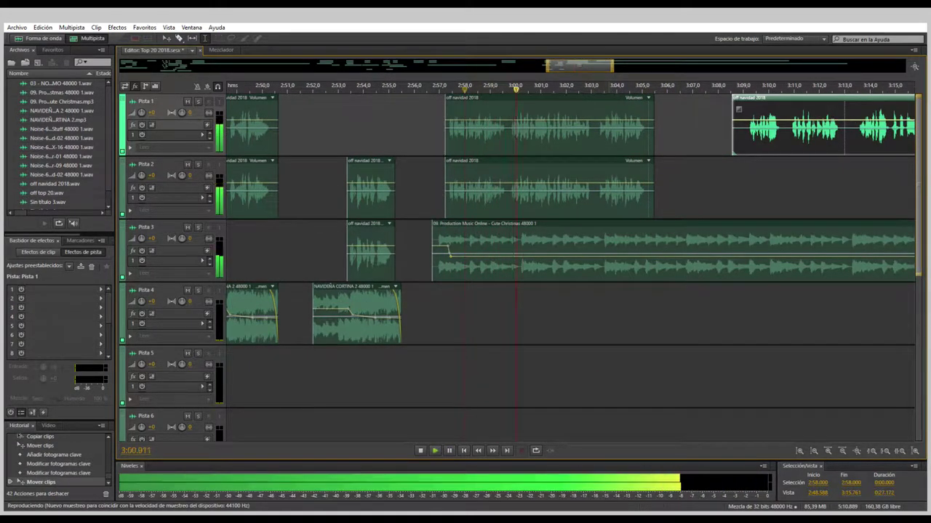
{"action": "left_click_drag", "start_coordinate": [449, 254], "coordinate": [449, 252]}
{"action": "left_click", "coordinate": [635, 254]}
{"action": "left_click_drag", "start_coordinate": [636, 254], "coordinate": [643, 247]}
{"action": "left_click", "coordinate": [631, 251]}
{"action": "left_click", "coordinate": [642, 249]}
Step: Play the Cute Christmas section from about 2:57.4 to check the music's volume changes under the voice
{"action": "key", "text": "space"}
{"action": "left_click", "coordinate": [449, 313]}
{"action": "key", "text": "space"}
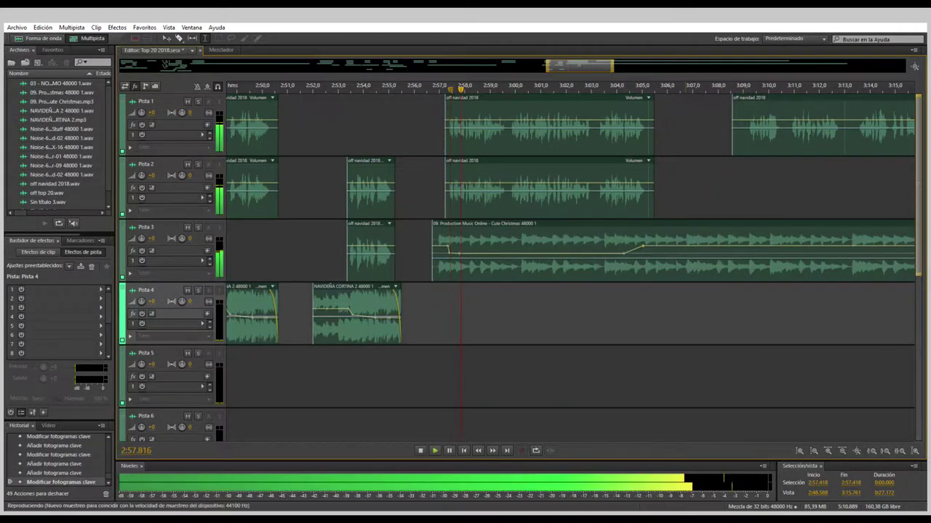
{"action": "key", "text": "equal"}
{"action": "key", "text": "equal"}
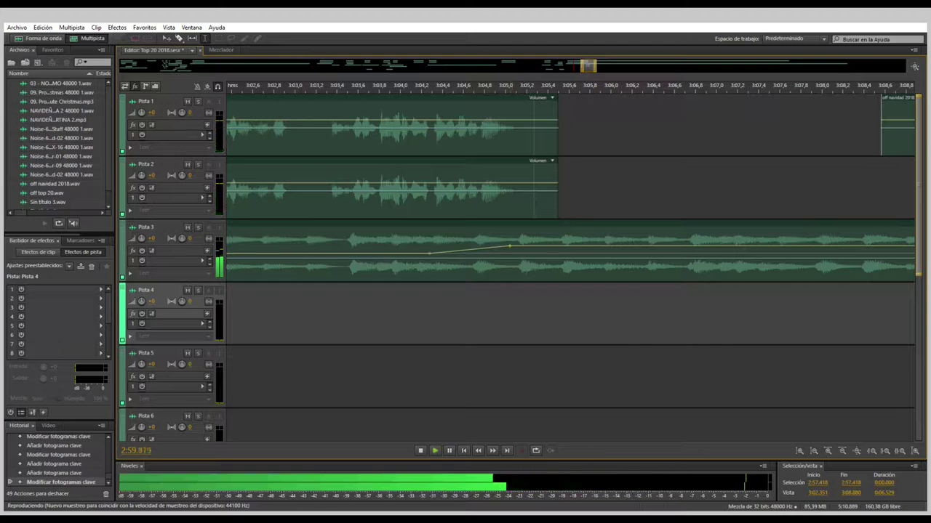
{"action": "left_click", "coordinate": [450, 251]}
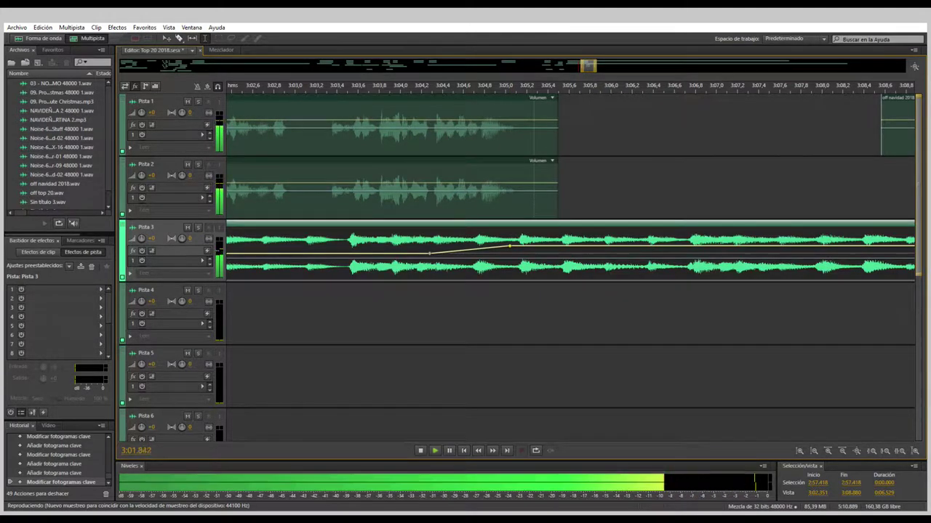
{"action": "key", "text": "minus"}
{"action": "key", "text": "minus"}
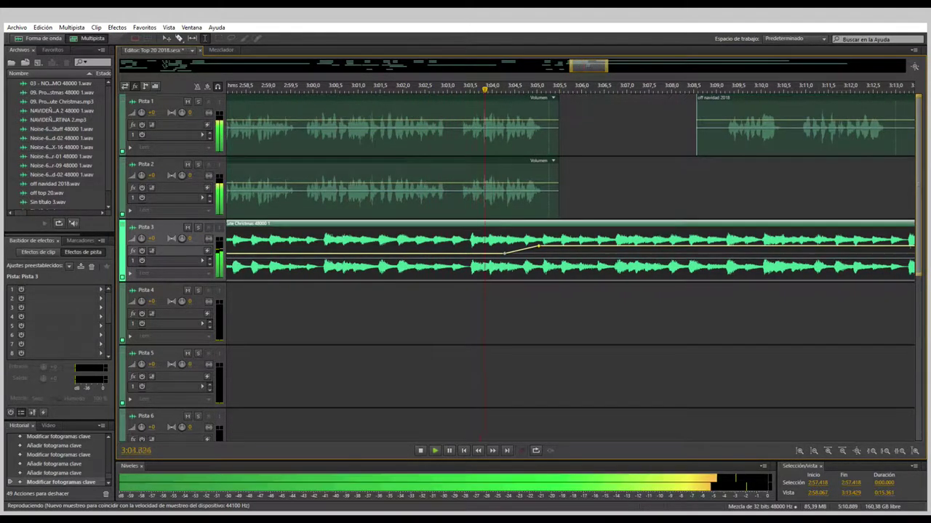
Step: Remove the Cute Christmas music on Pista 3 after about 3:10 and fade out the end of the kept part
{"action": "left_click_drag", "start_coordinate": [761, 251], "coordinate": [768, 251]}
{"action": "key", "text": "Delete"}
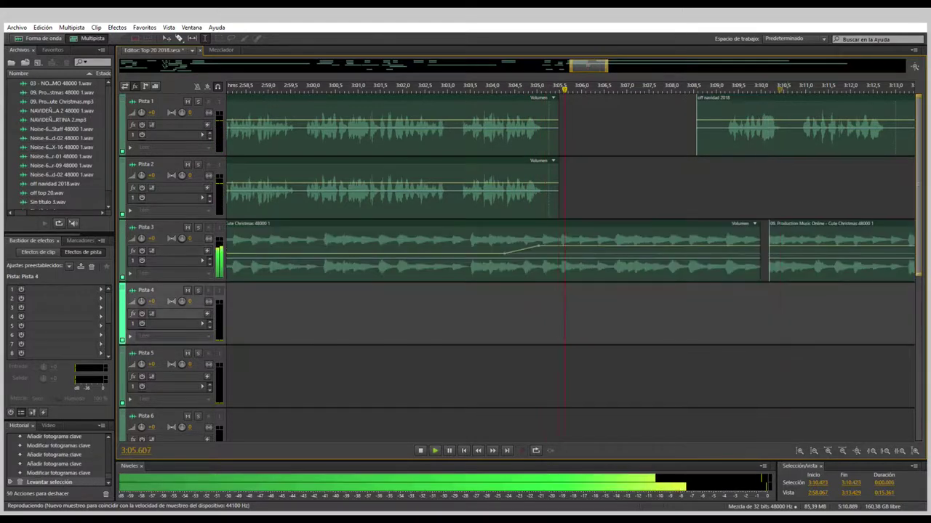
{"action": "left_click", "coordinate": [770, 250]}
{"action": "key", "text": "Delete"}
{"action": "left_click_drag", "start_coordinate": [755, 225], "coordinate": [706, 224]}
{"action": "key", "text": "minus"}
{"action": "key", "text": "minus"}
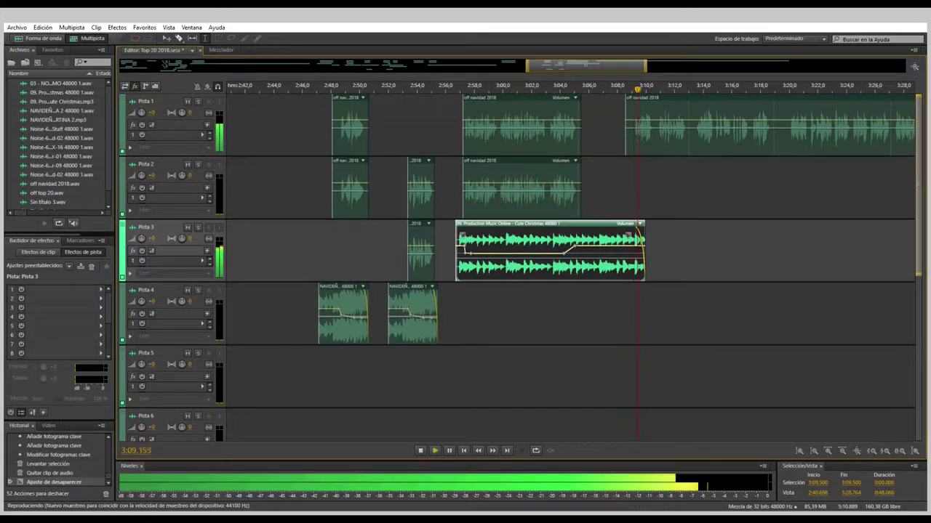
Step: Move the remaining Pista 1 voice to about 3:12.6 and delete the gap between about 3:17.0 and 3:17.4
{"action": "left_click_drag", "start_coordinate": [640, 123], "coordinate": [700, 123]}
{"action": "left_click", "coordinate": [800, 187]}
{"action": "key", "text": "equal"}
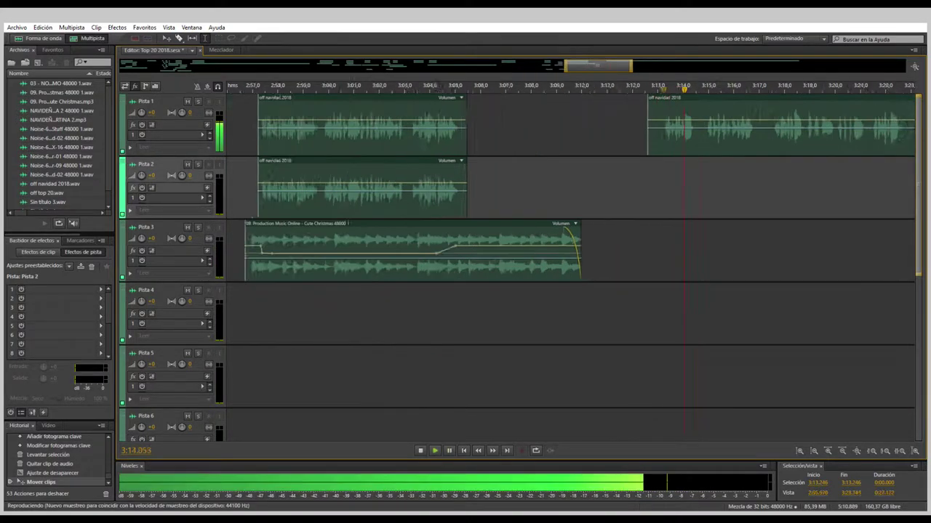
{"action": "key", "text": "equal"}
{"action": "left_click_drag", "start_coordinate": [781, 124], "coordinate": [798, 124]}
{"action": "key", "text": "Delete"}
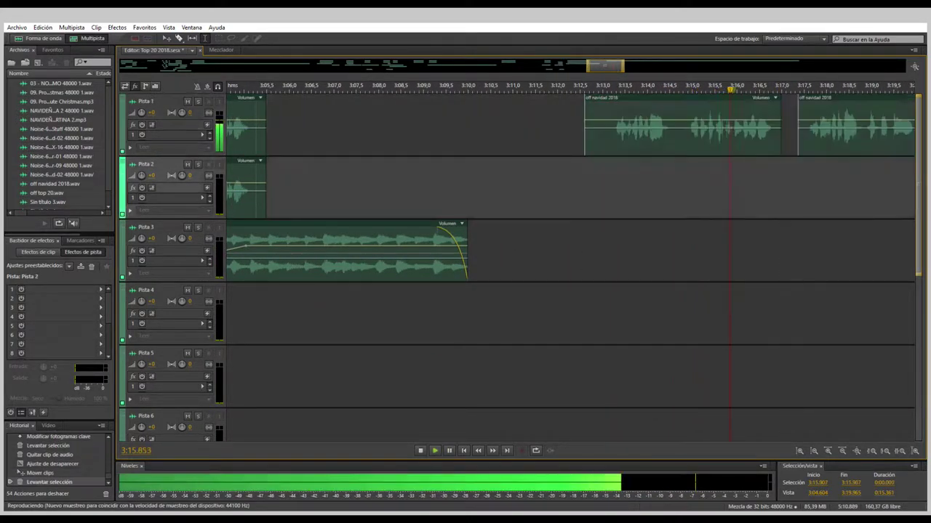
Step: Delete the opening portion of the isolated voice clip on Pista 1 and move the clip to start at about 3:12.5
{"action": "key", "text": "space"}
{"action": "key", "text": "equal"}
{"action": "left_click_drag", "start_coordinate": [437, 123], "coordinate": [526, 124]}
{"action": "key", "text": "Delete"}
{"action": "left_click_drag", "start_coordinate": [572, 182], "coordinate": [587, 181]}
{"action": "left_click_drag", "start_coordinate": [579, 98], "coordinate": [479, 97]}
Step: Play the voice clip on Pista 1 and delete the pause between its two phrases at about 3:13.9 to 3:14.2
{"action": "left_click", "coordinate": [428, 182]}
{"action": "key", "text": "space"}
{"action": "left_click_drag", "start_coordinate": [623, 182], "coordinate": [661, 182]}
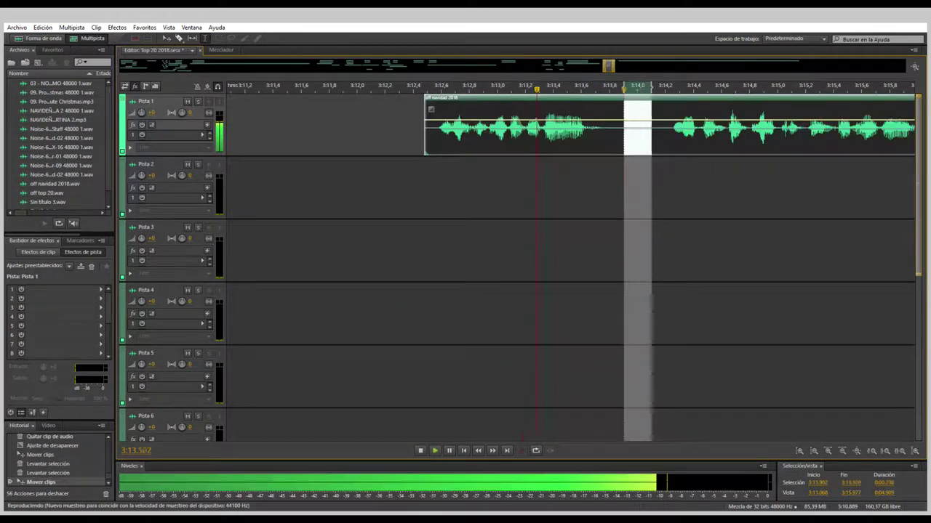
{"action": "key", "text": "space"}
{"action": "key", "text": "Delete"}
Step: Copy the first phrase to Pista 2 at the same time and to Pista 5 at about 3:12.75, and play them
{"action": "left_click_drag", "start_coordinate": [456, 124], "coordinate": [494, 376]}
{"action": "key", "text": "space"}
{"action": "left_click", "coordinate": [450, 313]}
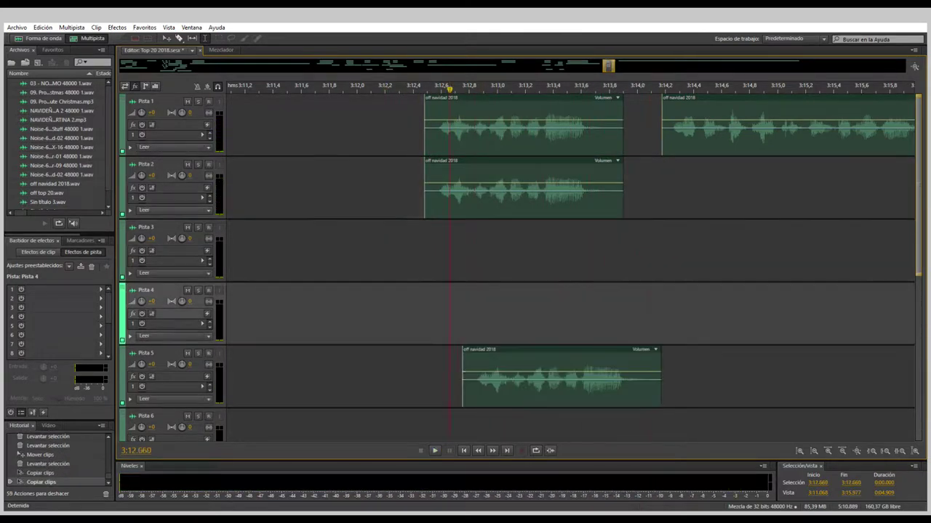
{"action": "key", "text": "space"}
Step: Move the delayed phrase copy from Pista 5 to Pista 6 at about 3:12.8 and pan it to one side
{"action": "left_click_drag", "start_coordinate": [596, 378], "coordinate": [601, 442]}
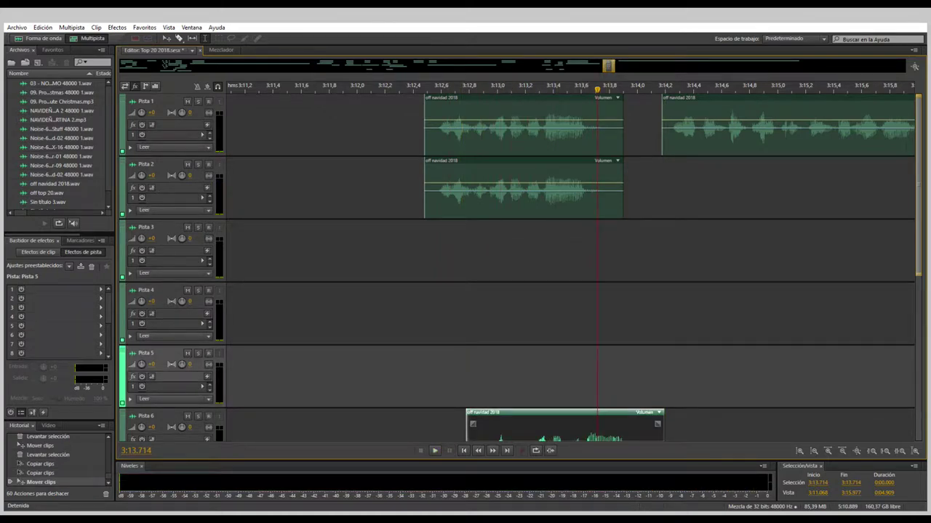
{"action": "scroll", "coordinate": [600, 429], "scroll_direction": "down", "scroll_amount": 1}
{"action": "left_click", "coordinate": [389, 364]}
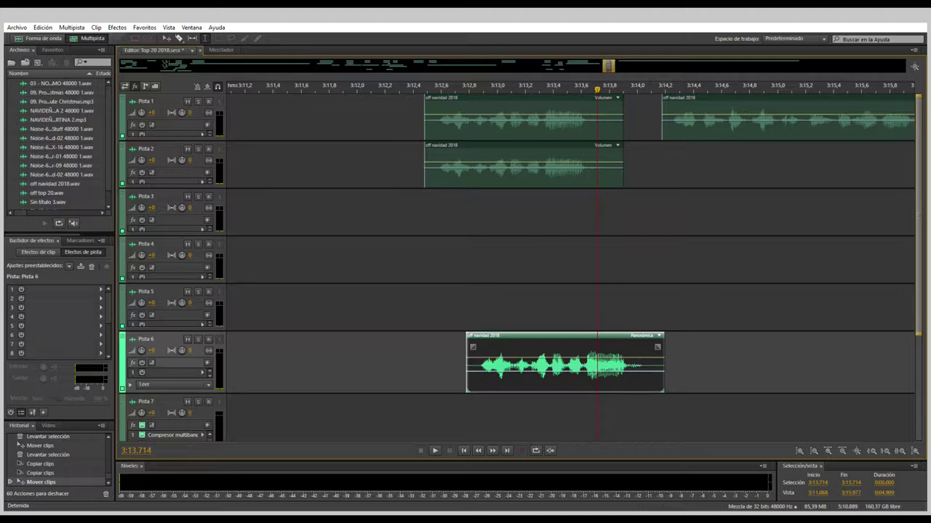
{"action": "key", "text": "space"}
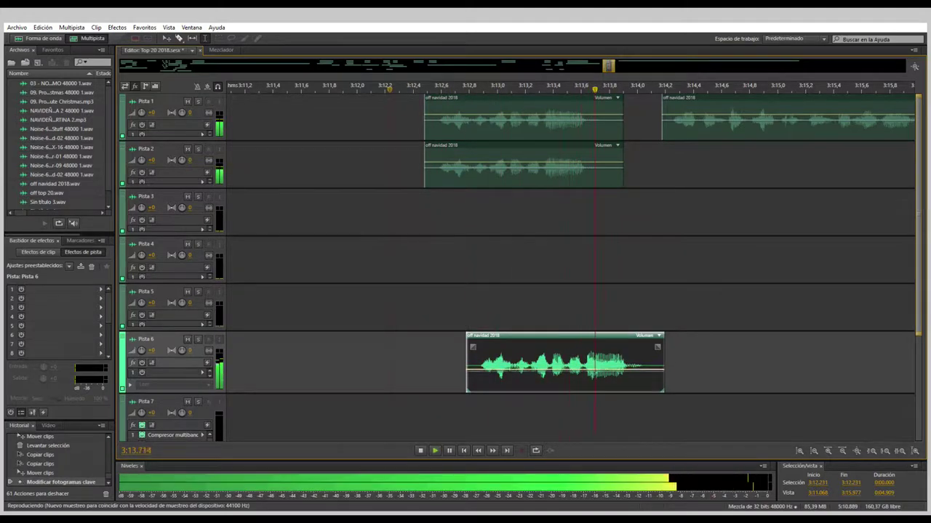
{"action": "key", "text": "space"}
Step: Move the panned phrase copy from Pista 6 to Pista 7 and play the layered voices
{"action": "left_click_drag", "start_coordinate": [564, 364], "coordinate": [564, 426]}
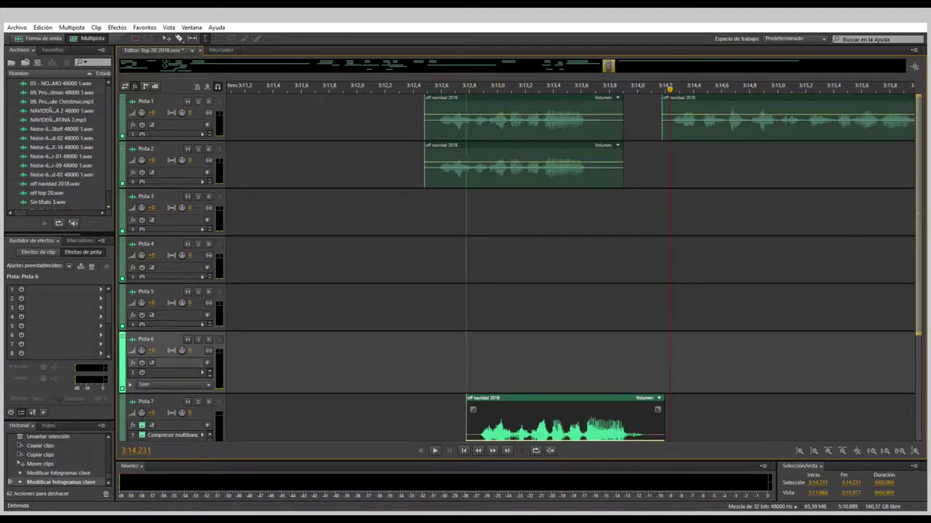
{"action": "left_click", "coordinate": [395, 86]}
{"action": "key", "text": "space"}
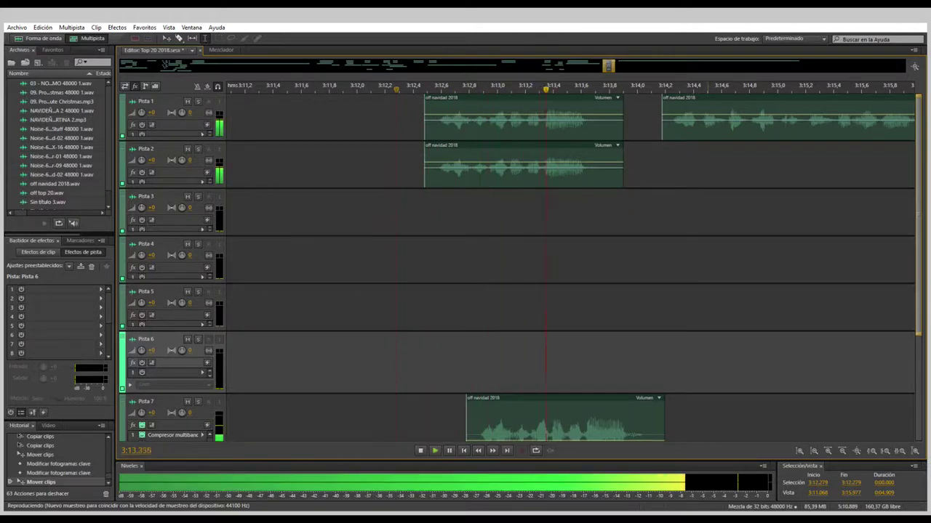
{"action": "key", "text": "space"}
Step: Move the next Pista 1 phrase to about 3:14.0 and copy it to Pista 2 at the same time
{"action": "key", "text": "minus"}
{"action": "left_click_drag", "start_coordinate": [662, 102], "coordinate": [651, 145]}
{"action": "key", "text": "space"}
{"action": "key", "text": "space"}
Step: Place the NAVIDEÑA CORTINA 1 music on Pista 4 starting at about 3:10.7 and play from 3:10.5
{"action": "left_click", "coordinate": [538, 211]}
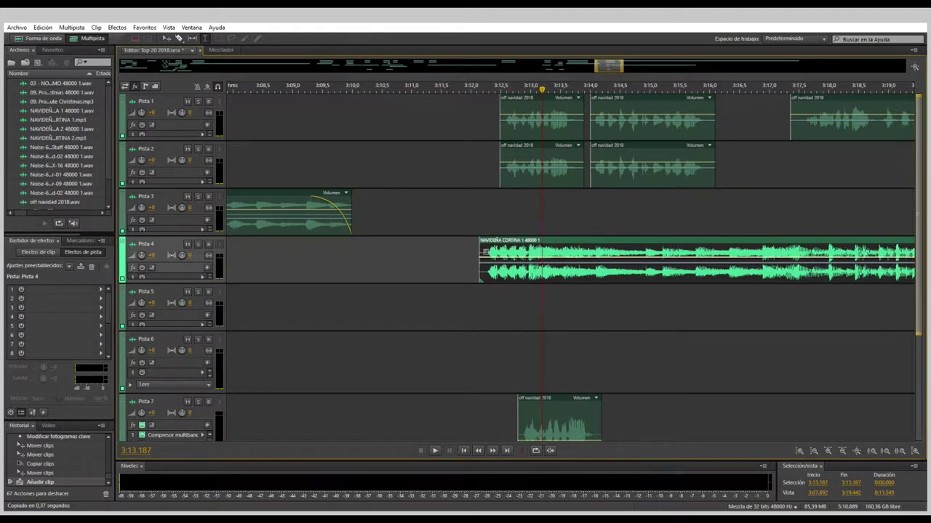
{"action": "key", "text": "space"}
{"action": "left_click_drag", "start_coordinate": [451, 247], "coordinate": [432, 247]}
{"action": "left_click", "coordinate": [381, 305]}
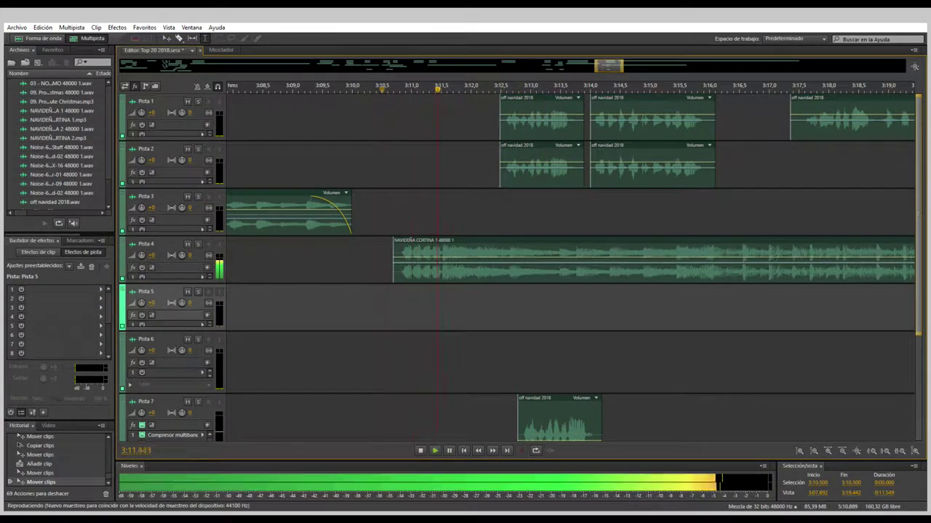
Step: Duck the NAVIDEÑA CORTINA 1 volume on Pista 4 where the voice enters at about 3:12.5
{"action": "left_click", "coordinate": [502, 254]}
{"action": "left_click_drag", "start_coordinate": [502, 254], "coordinate": [509, 266]}
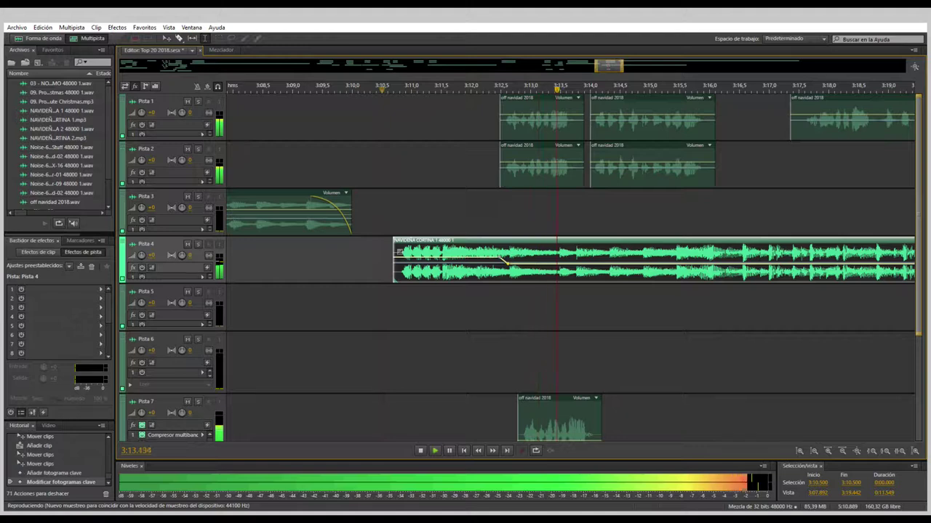
{"action": "key", "text": "minus"}
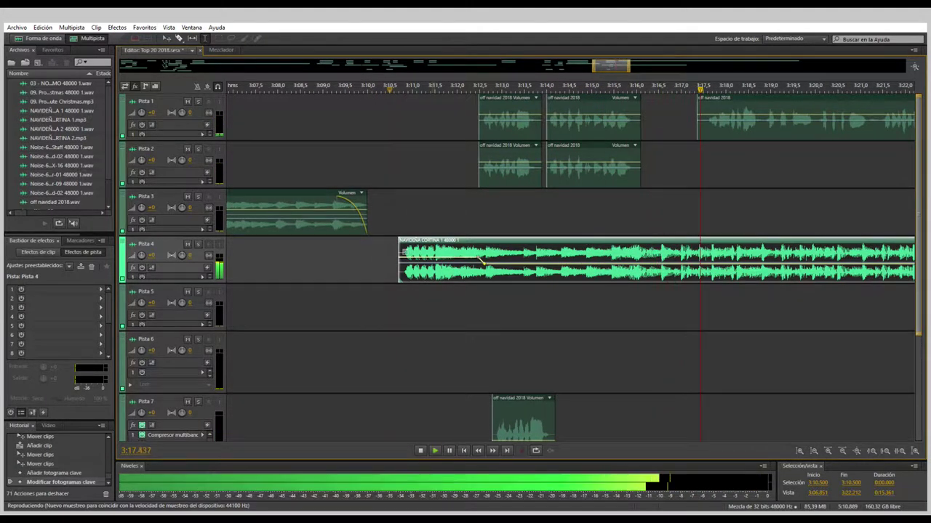
{"action": "key", "text": "space"}
Step: Find the music's ending near 3:42 and delete the NAVIDEÑA CORTINA 1 audio between about 3:15.3 and that point
{"action": "key", "text": "minus"}
{"action": "key", "text": "minus"}
{"action": "left_click", "coordinate": [759, 309]}
{"action": "key", "text": "space"}
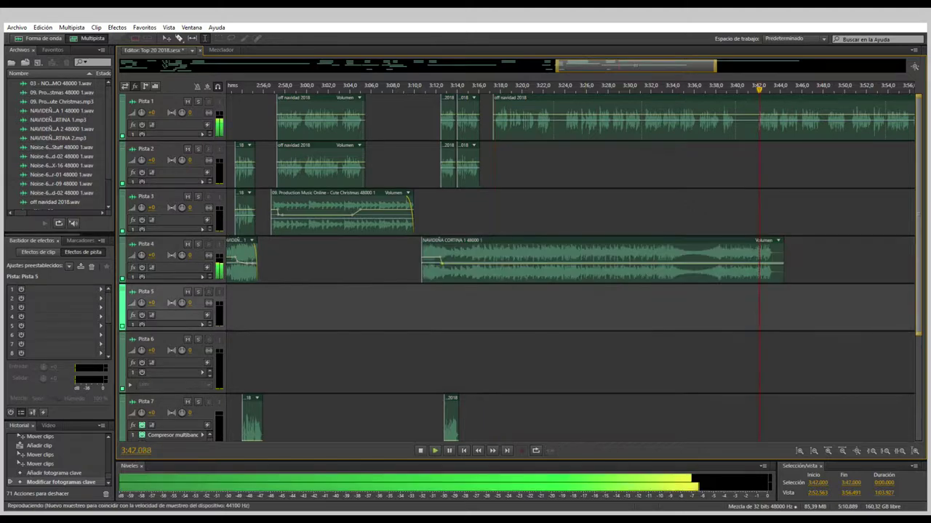
{"action": "key", "text": "space"}
{"action": "left_click_drag", "start_coordinate": [758, 258], "coordinate": [470, 258]}
{"action": "key", "text": "Delete"}
Step: Move the music's ending next to its first part on Pista 4 at about 3:15.2, with a short crossfade overlap
{"action": "key", "text": "space"}
{"action": "left_click_drag", "start_coordinate": [776, 256], "coordinate": [488, 207]}
{"action": "key", "text": "equal"}
{"action": "key", "text": "equal"}
{"action": "key", "text": "equal"}
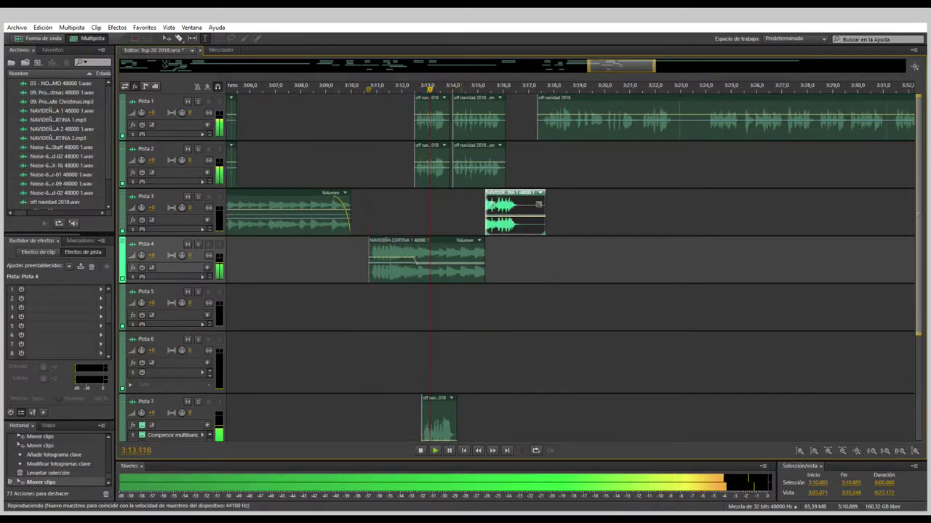
{"action": "left_click_drag", "start_coordinate": [545, 211], "coordinate": [518, 260]}
Step: Raise the volume of the NAVIDEÑA CORTINA 1 ending at about 3:15.7 and play the transition from about 3:12.4
{"action": "key", "text": "space"}
{"action": "left_click", "coordinate": [517, 263]}
{"action": "key", "text": "space"}
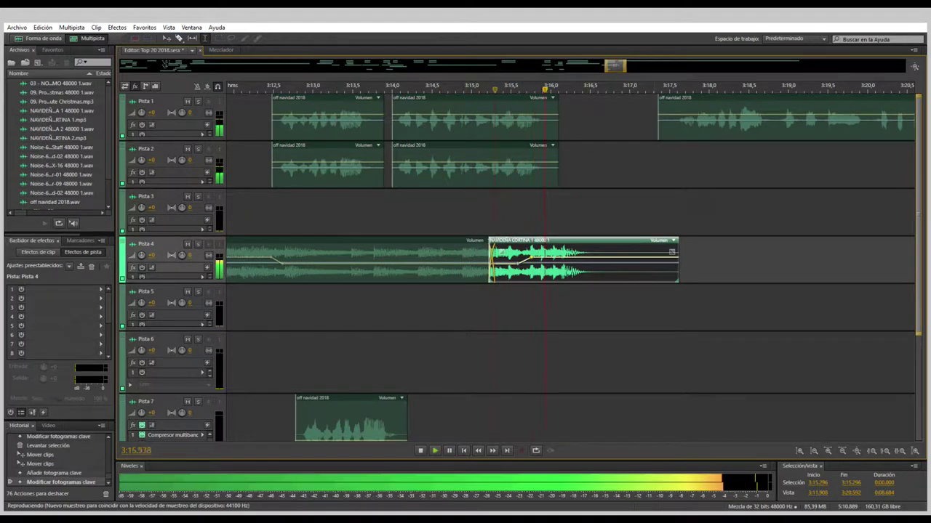
{"action": "left_click", "coordinate": [267, 363]}
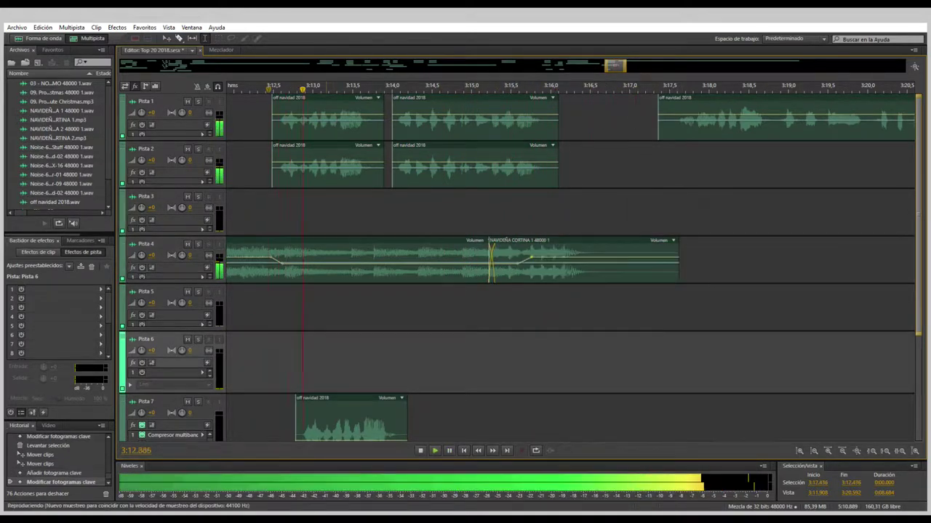
{"action": "key", "text": "minus"}
{"action": "key", "text": "minus"}
{"action": "key", "text": "minus"}
{"action": "key", "text": "minus"}
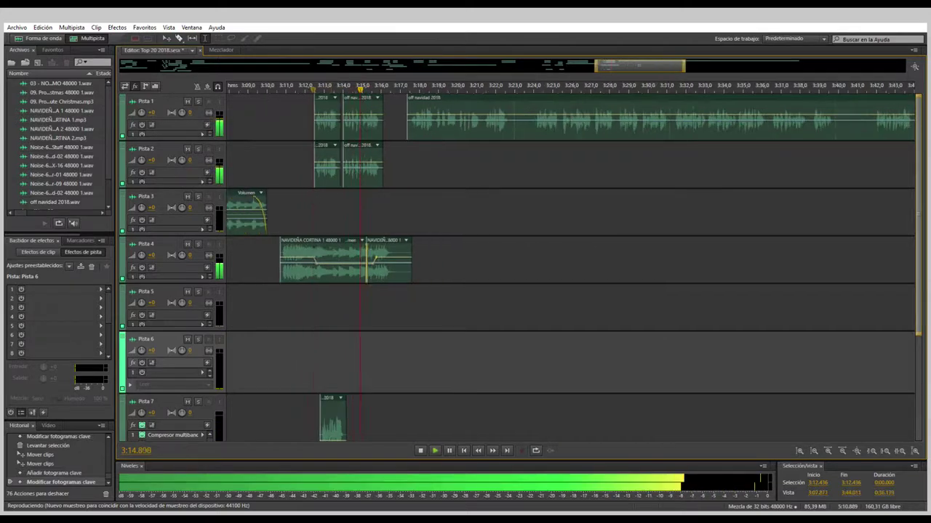
{"action": "key", "text": "space"}
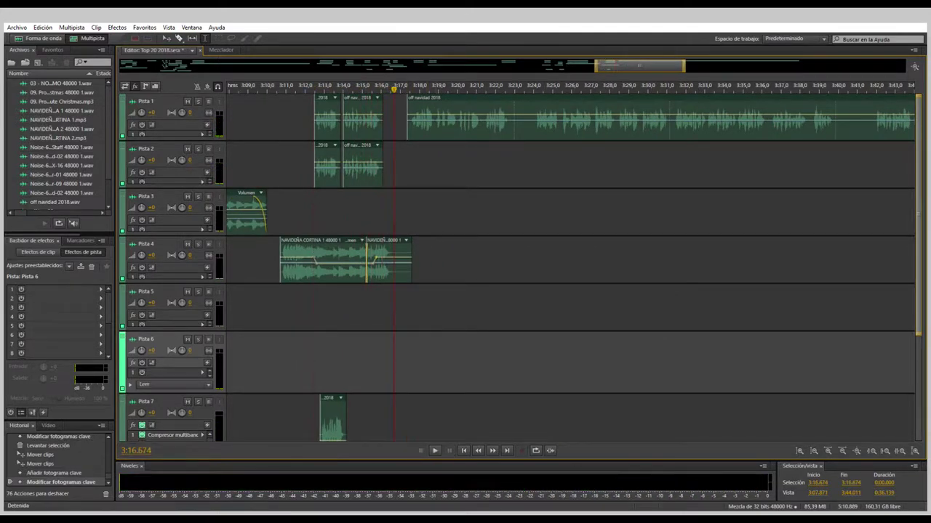
Step: Play the off navidad 2018 voice on Pista 1 from about 3:17.4 and delete the pause after its first phrase, near 3:23
{"action": "left_click", "coordinate": [406, 117]}
{"action": "key", "text": "space"}
{"action": "key", "text": "equal"}
{"action": "key", "text": "equal"}
{"action": "key", "text": "equal"}
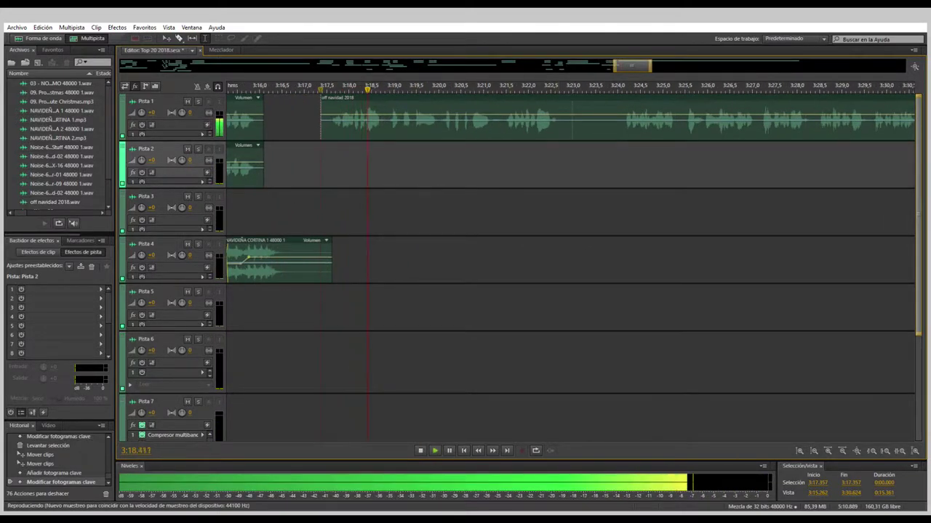
{"action": "left_click_drag", "start_coordinate": [573, 117], "coordinate": [745, 117]}
{"action": "key", "text": "Delete"}
{"action": "key", "text": "space"}
Step: Place the separated voice phrase at about 3:20.2 on Pista 1, duplicate it in sync on Pista 2, and play it
{"action": "left_click_drag", "start_coordinate": [436, 116], "coordinate": [574, 163]}
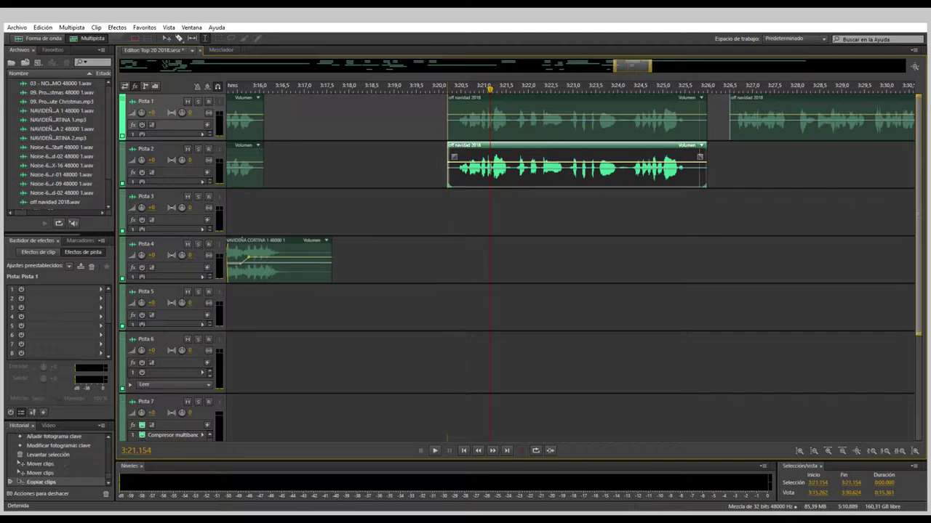
{"action": "left_click", "coordinate": [455, 211]}
{"action": "key", "text": "space"}
{"action": "key", "text": "space"}
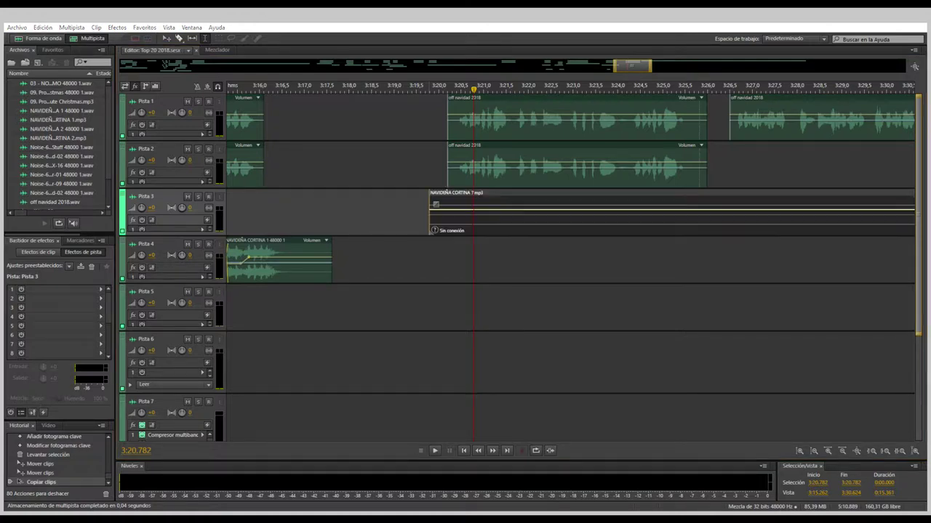
Step: Place NAVIDEÑA CORTINA 7 on Pista 3 starting at about 3:17.9 and play its beginning from about 3:18.1
{"action": "left_click_drag", "start_coordinate": [612, 205], "coordinate": [631, 208]}
{"action": "key", "text": "space"}
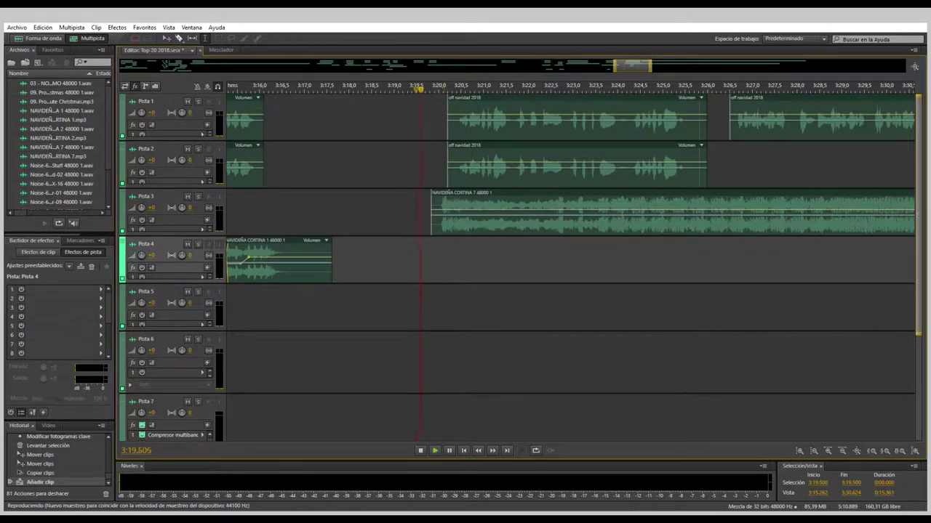
{"action": "key", "text": "space"}
{"action": "key", "text": "equal"}
{"action": "left_click_drag", "start_coordinate": [631, 208], "coordinate": [480, 209]}
{"action": "key", "text": "space"}
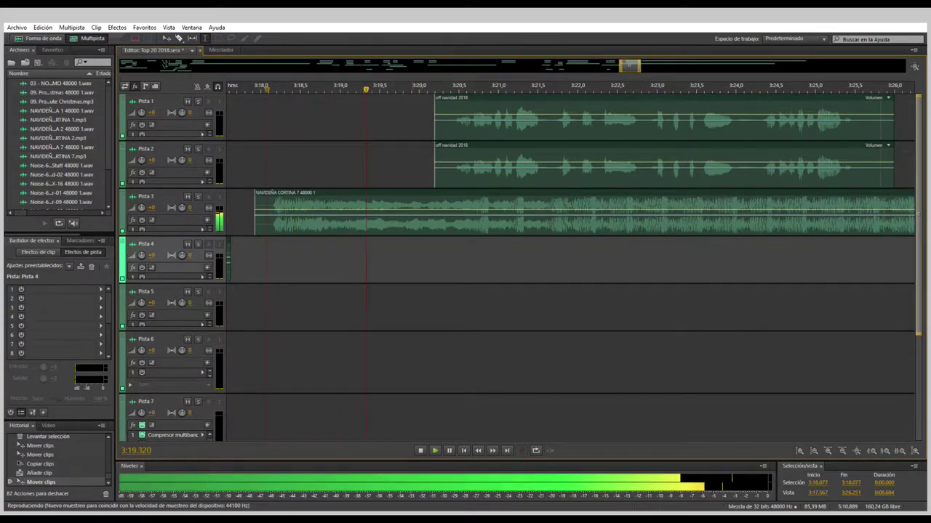
Step: Duck the NAVIDEÑA CORTINA 7 volume on Pista 3 between about 3:20.0 and 3:20.5, and play the voice entry
{"action": "left_click", "coordinate": [420, 211]}
{"action": "left_click", "coordinate": [421, 210]}
{"action": "left_click_drag", "start_coordinate": [420, 210], "coordinate": [459, 219]}
{"action": "left_click", "coordinate": [278, 261]}
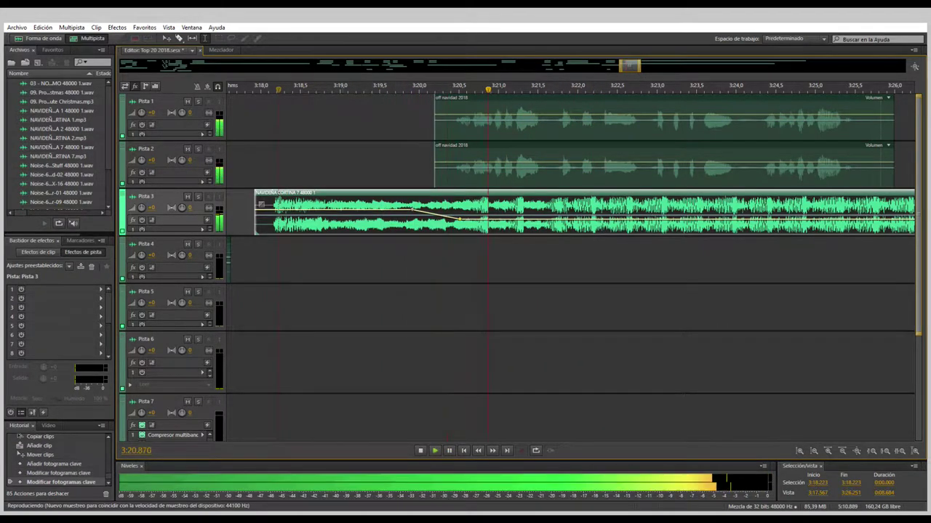
{"action": "key", "text": "minus"}
{"action": "key", "text": "space"}
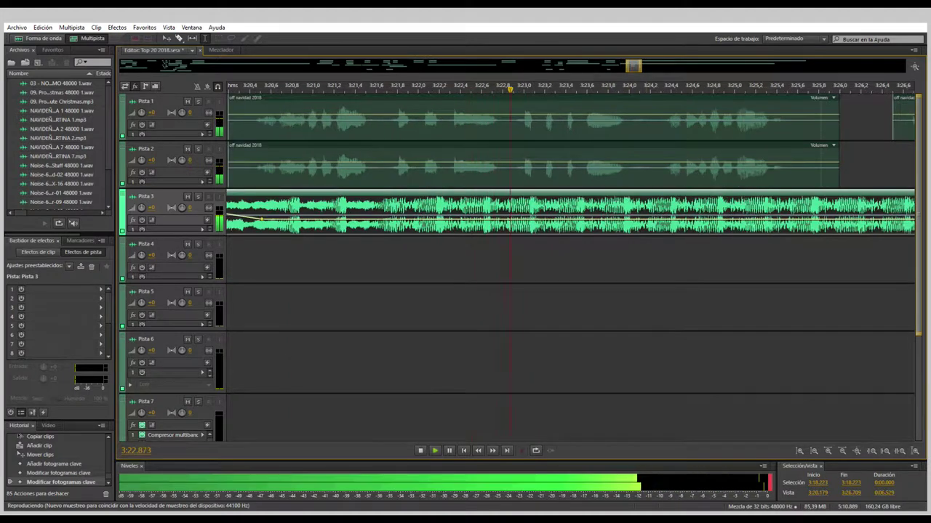
Step: Cut the voice between about 3:21.7 and 3:22.8 from Pistas 1 and 2, place it at the same time on Pistas 6 and 7, and play it
{"action": "key", "text": "equal"}
{"action": "left_click", "coordinate": [560, 120]}
{"action": "left_click_drag", "start_coordinate": [540, 120], "coordinate": [453, 167]}
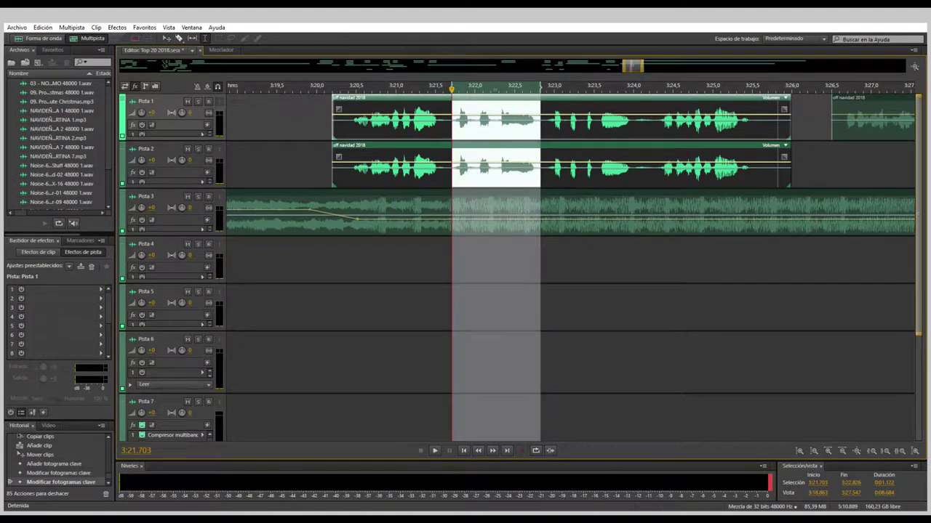
{"action": "key", "text": "ctrl+x"}
{"action": "left_click", "coordinate": [509, 260]}
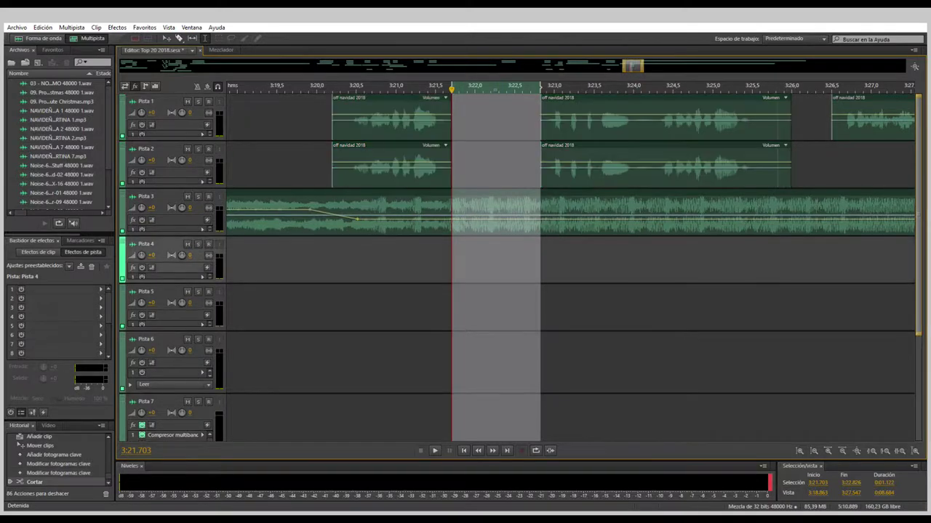
{"action": "key", "text": "ctrl+v"}
{"action": "left_click_drag", "start_coordinate": [494, 262], "coordinate": [495, 357]}
{"action": "left_click", "coordinate": [365, 305]}
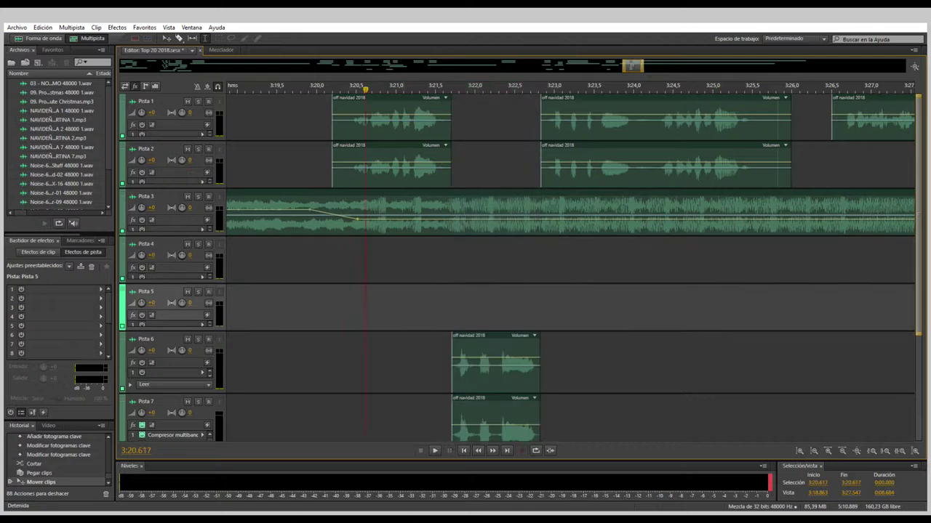
{"action": "key", "text": "space"}
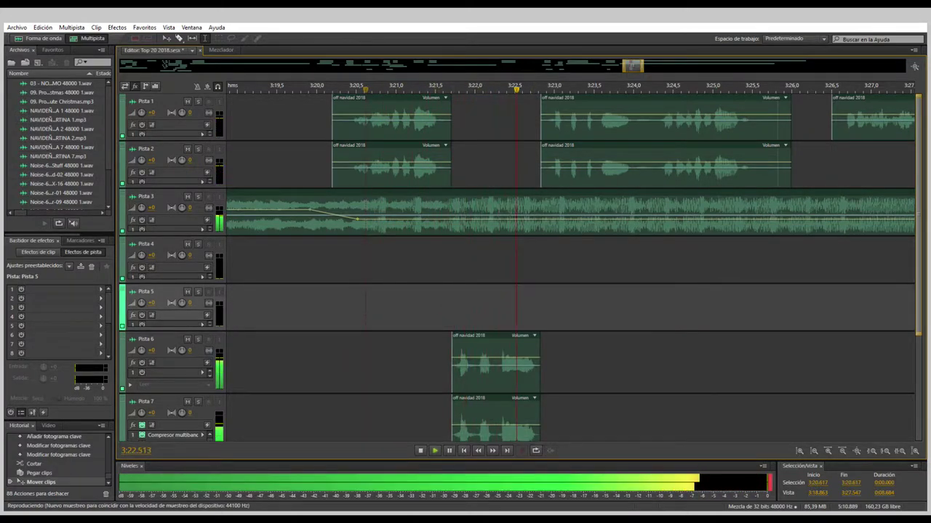
Step: Move the remaining long voice clip on Pista 1 to start at about 3:31.1
{"action": "key", "text": "minus"}
{"action": "key", "text": "minus"}
{"action": "key", "text": "minus"}
{"action": "key", "text": "minus"}
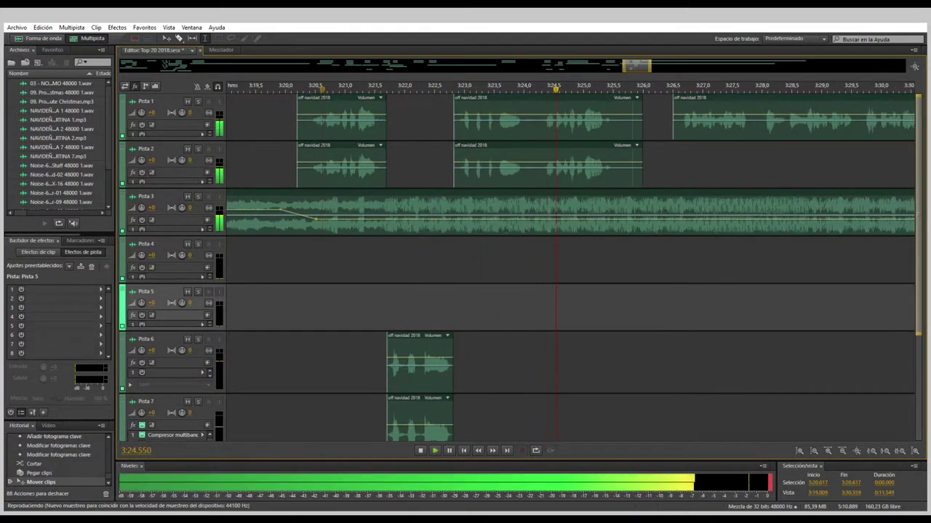
{"action": "left_click", "coordinate": [167, 163]}
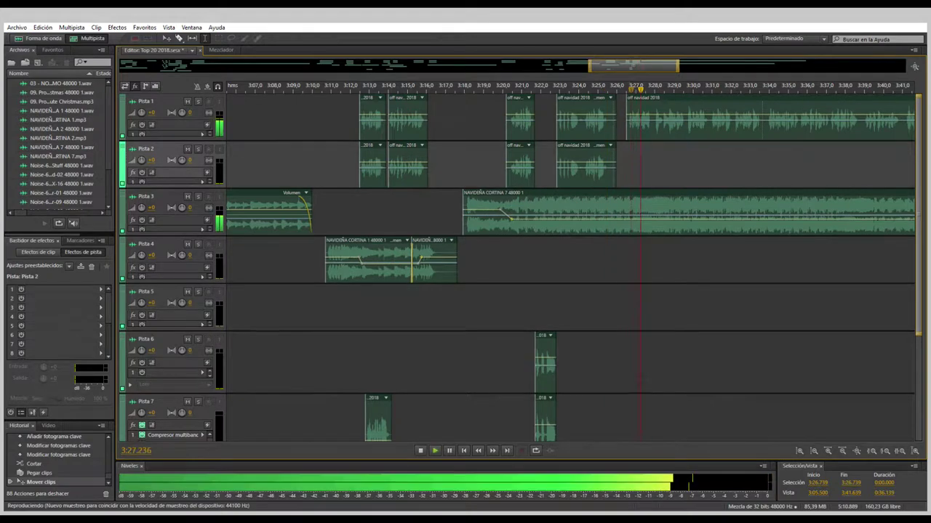
{"action": "key", "text": "minus"}
{"action": "key", "text": "minus"}
{"action": "left_click", "coordinate": [167, 116]}
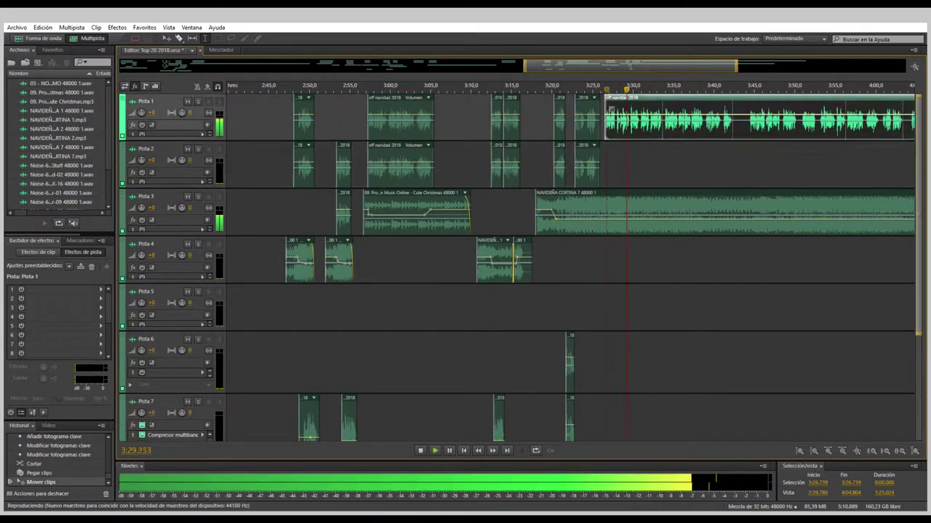
{"action": "left_click_drag", "start_coordinate": [655, 97], "coordinate": [663, 98]}
{"action": "left_click", "coordinate": [749, 164]}
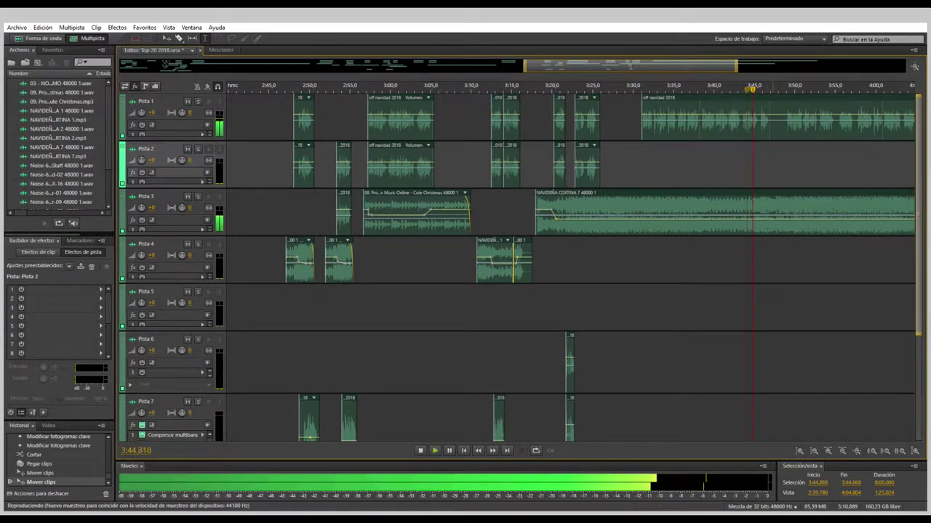
Step: Copy a voice phrase about 2 s long onto Pista 2 at about 3:27.0 and play from 3:20
{"action": "key", "text": "equal"}
{"action": "key", "text": "equal"}
{"action": "left_click_drag", "start_coordinate": [702, 116], "coordinate": [404, 163]}
{"action": "left_click", "coordinate": [252, 258]}
{"action": "key", "text": "space"}
{"action": "key", "text": "equal"}
{"action": "key", "text": "equal"}
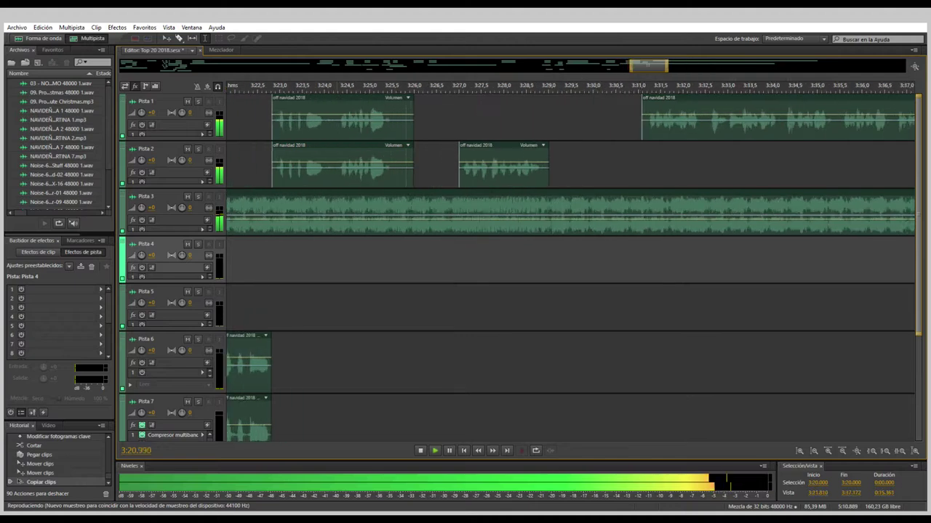
Step: Place the short phrase at about 3:26.0 on Pistas 1 and 2, and trim both preceding voice clips to end at about 3:25.5
{"action": "left_click_drag", "start_coordinate": [556, 156], "coordinate": [435, 120]}
{"action": "left_click", "coordinate": [458, 120]}
{"action": "key", "text": "space"}
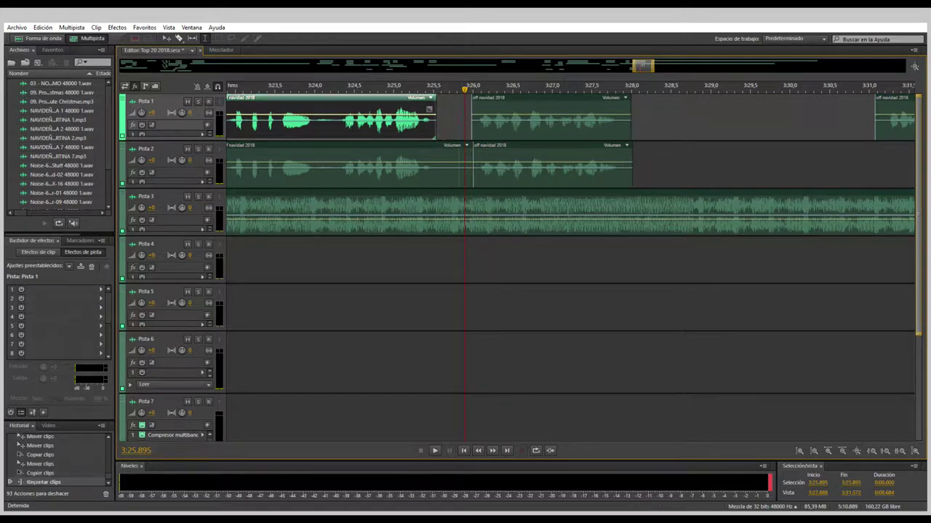
{"action": "left_click", "coordinate": [440, 164]}
{"action": "left_click_drag", "start_coordinate": [471, 163], "coordinate": [439, 164]}
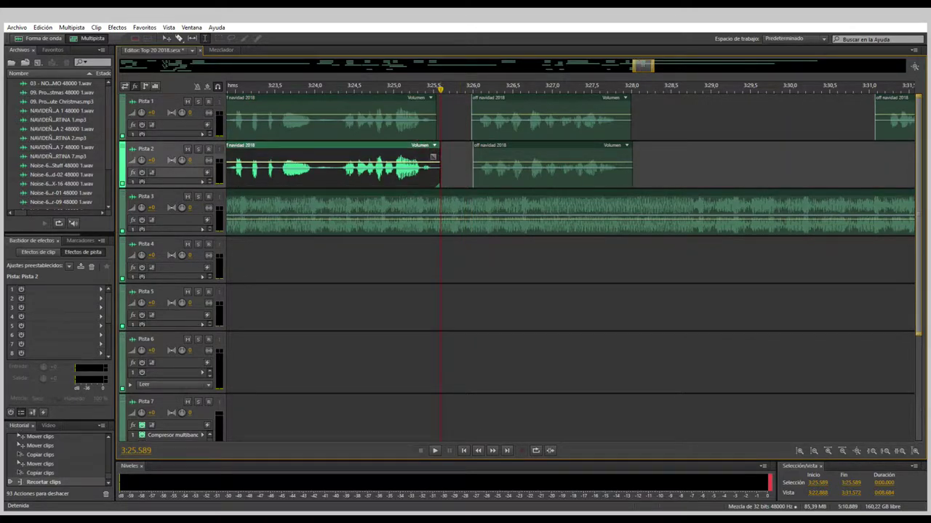
{"action": "left_click", "coordinate": [315, 258]}
{"action": "key", "text": "space"}
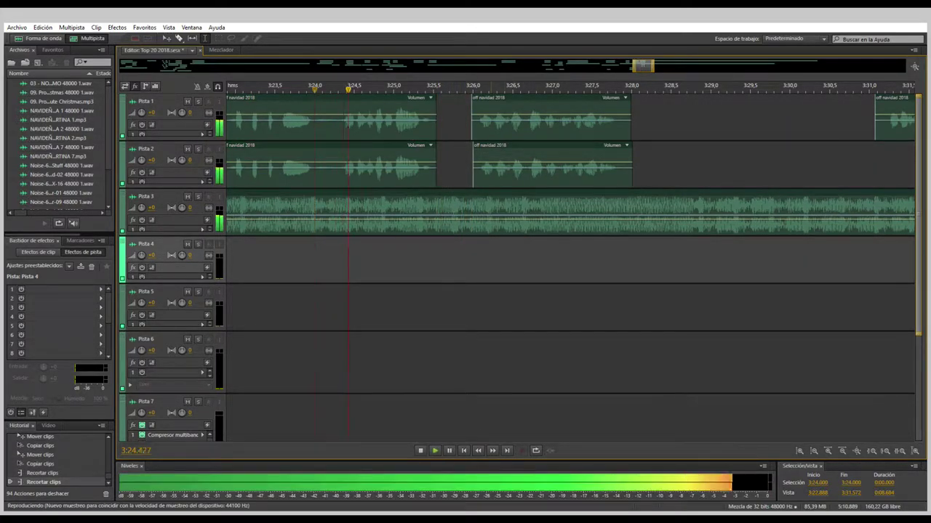
Step: Align the two copies of the short phrase and move them to Pistas 4 and 7 at about 3:25.3, playing the overlap
{"action": "left_click_drag", "start_coordinate": [503, 97], "coordinate": [504, 97]}
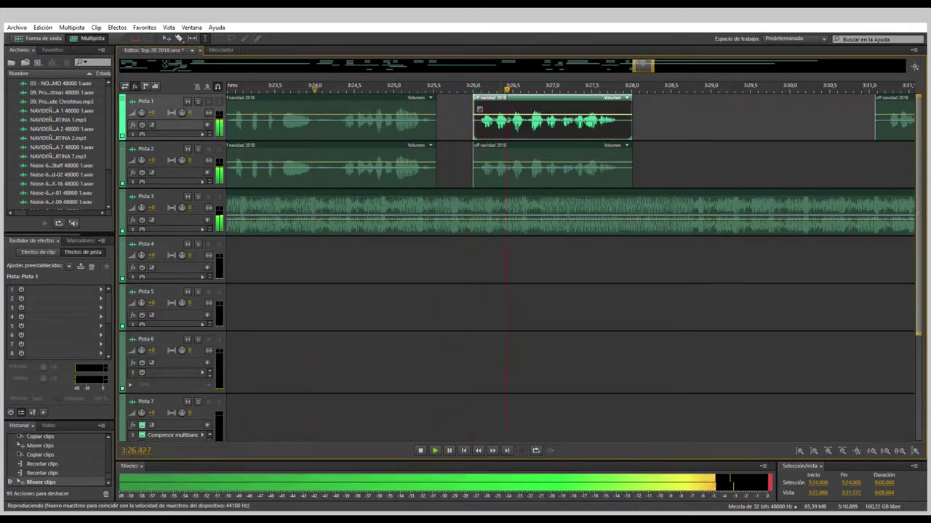
{"action": "left_click", "coordinate": [505, 145], "text": "ctrl"}
{"action": "left_click_drag", "start_coordinate": [505, 145], "coordinate": [451, 288]}
{"action": "left_click", "coordinate": [451, 288]}
{"action": "key", "text": "space"}
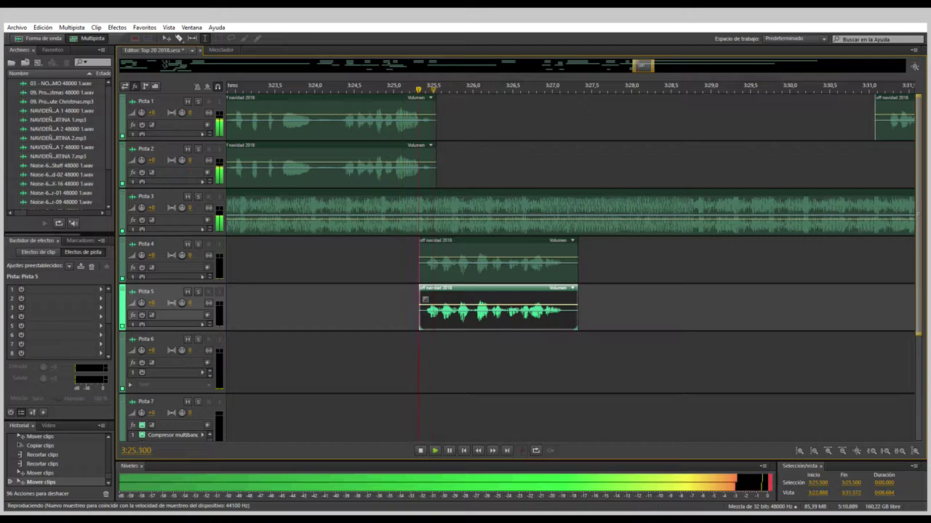
{"action": "left_click_drag", "start_coordinate": [451, 288], "coordinate": [450, 398]}
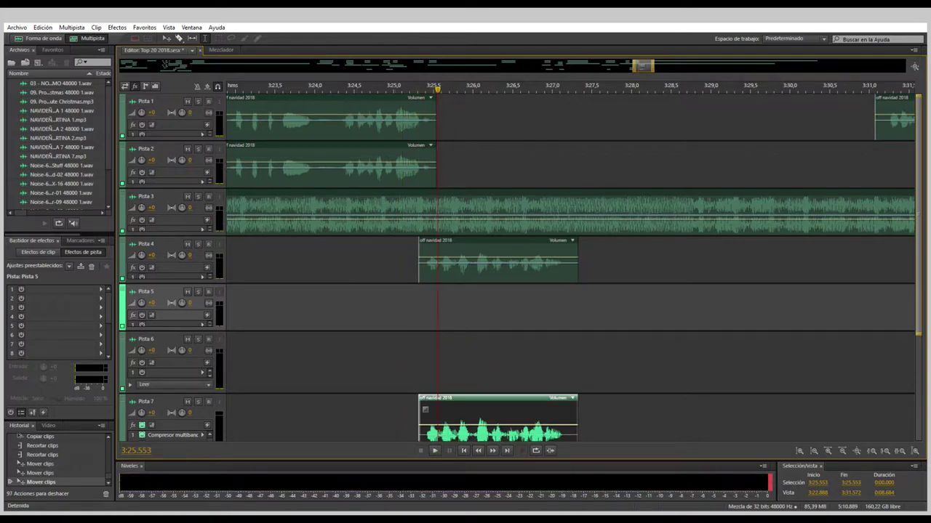
{"action": "left_click", "coordinate": [342, 364]}
{"action": "key", "text": "space"}
Step: Fade the NAVIDEÑA CORTINA 7 volume down on Pista 3 between about 3:26.6 and 3:27.3
{"action": "left_click", "coordinate": [519, 216]}
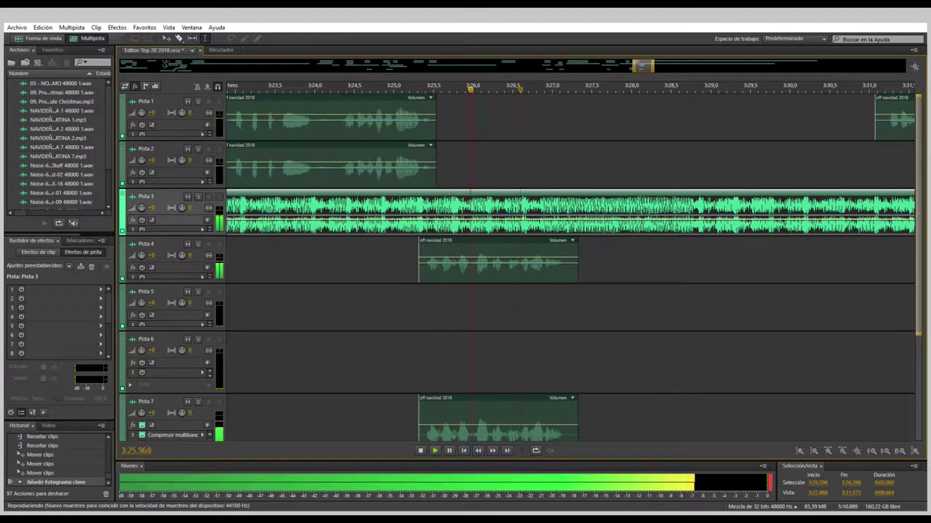
{"action": "left_click_drag", "start_coordinate": [522, 216], "coordinate": [585, 218]}
{"action": "key", "text": "space"}
Step: Cut NAVIDEÑA CORTINA 7 at about 3:27.3 on Pista 3 and delete the rest of the music
{"action": "key", "text": "Delete"}
{"action": "left_click", "coordinate": [650, 211]}
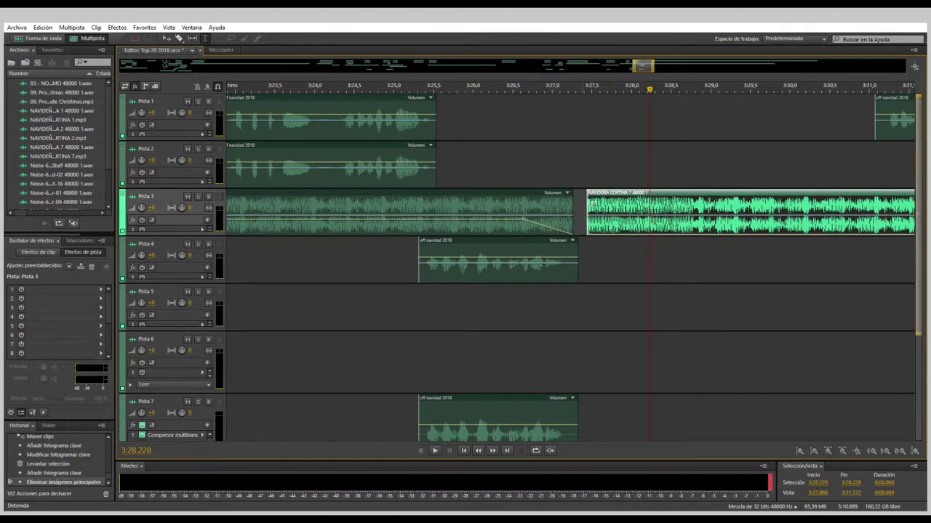
{"action": "key", "text": "Delete"}
{"action": "key", "text": "minus"}
{"action": "key", "text": "minus"}
{"action": "key", "text": "minus"}
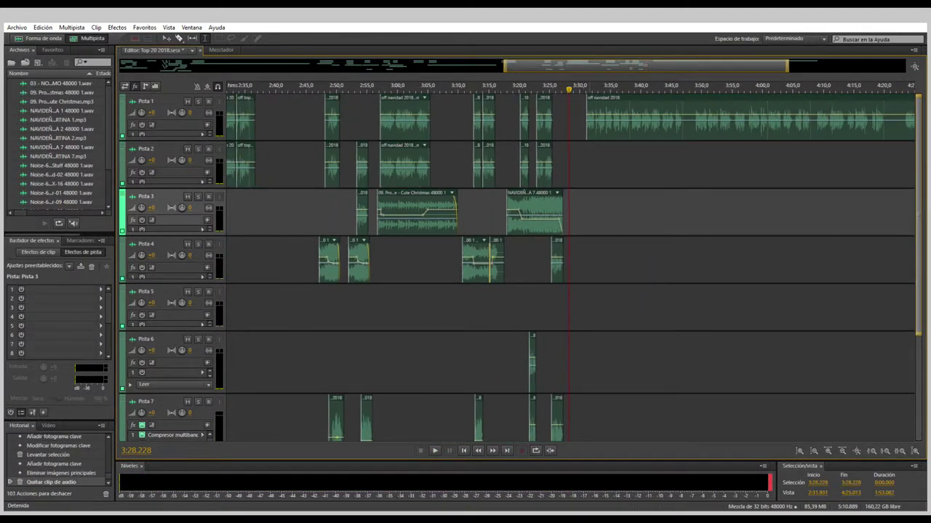
Step: Play the next voice passage on Pista 1 from about 3:31.1 and delete the pause between about 3:38.2 and 3:38.4
{"action": "left_click", "coordinate": [586, 164]}
{"action": "key", "text": "space"}
{"action": "key", "text": "equal"}
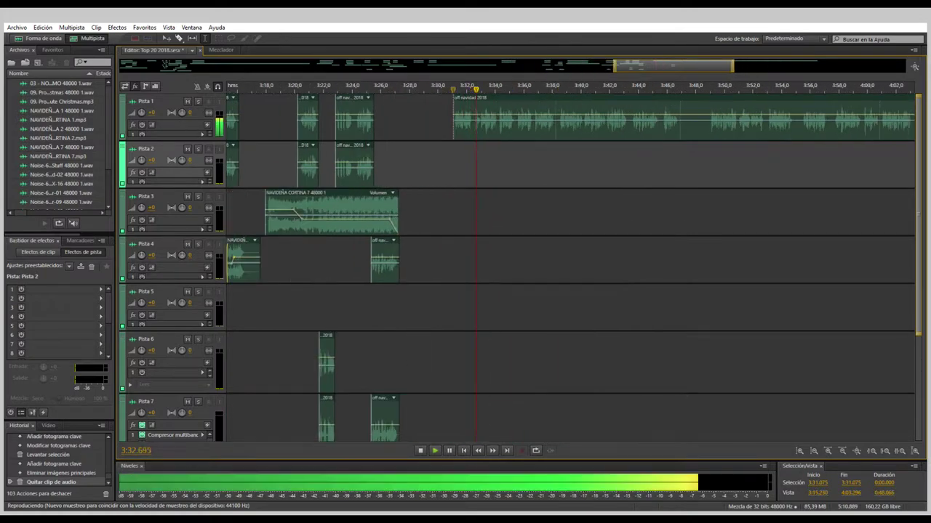
{"action": "key", "text": "equal"}
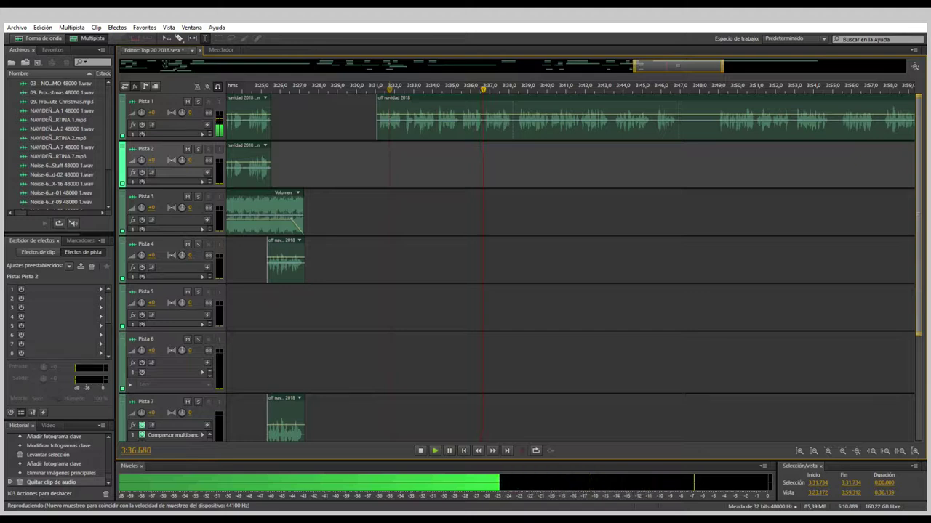
{"action": "key", "text": "equal"}
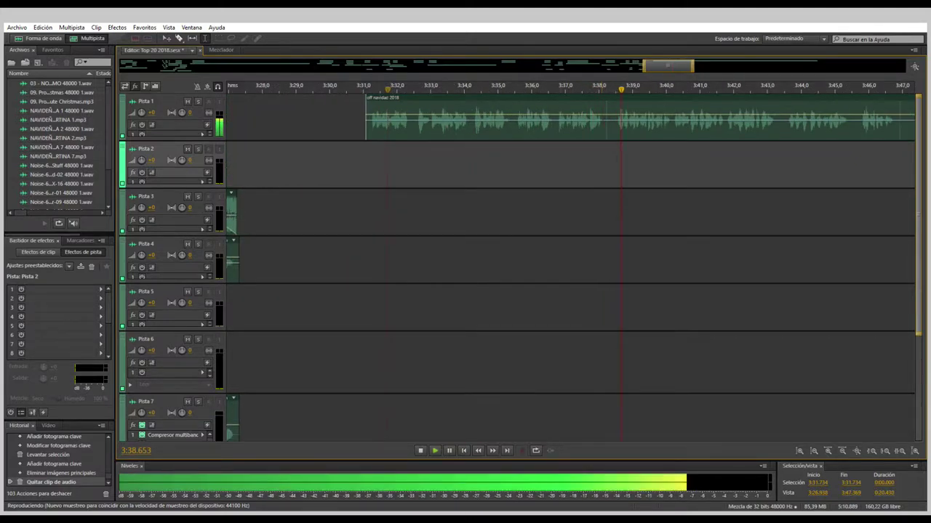
{"action": "left_click", "coordinate": [608, 116]}
{"action": "left_click", "coordinate": [607, 116]}
{"action": "key", "text": "space"}
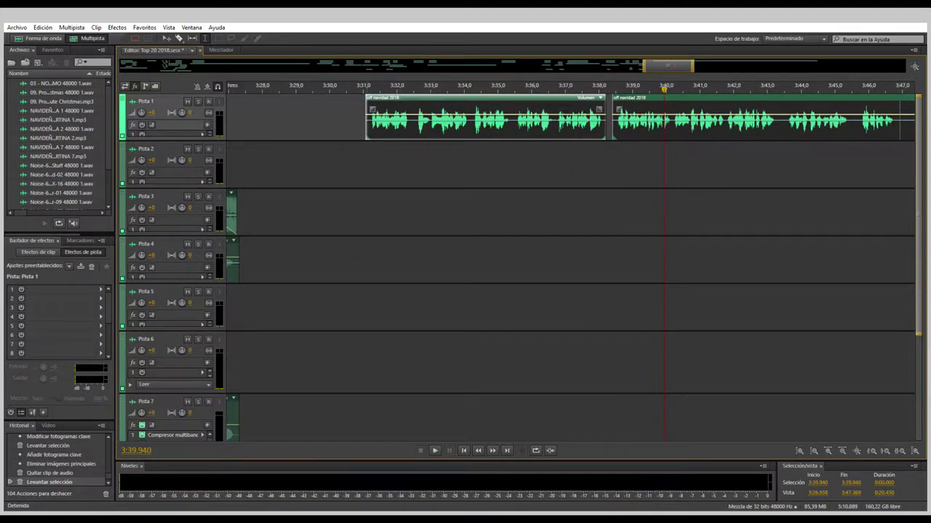
Step: Move the separated voice passage to Pista 2 at about 3:31.2, duplicate it in sync on Pista 1, and play it
{"action": "key", "text": "equal"}
{"action": "left_click_drag", "start_coordinate": [371, 120], "coordinate": [376, 168]}
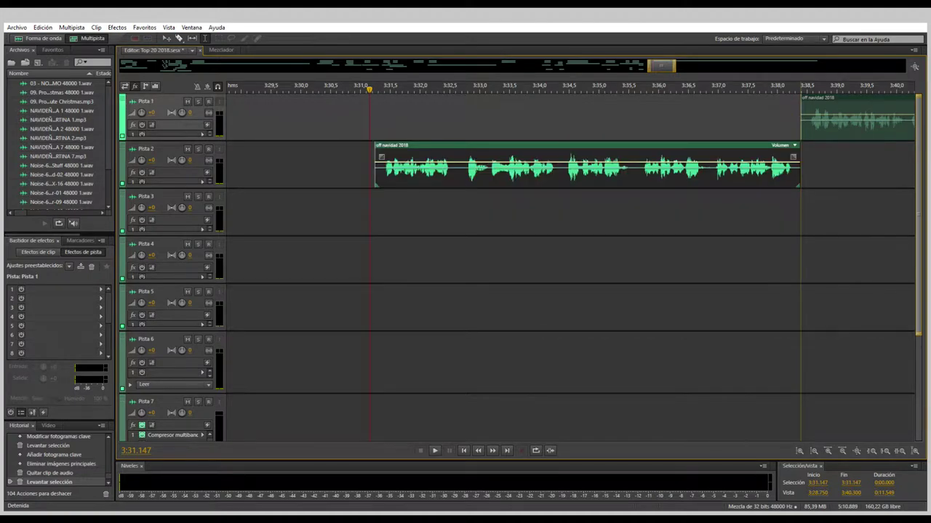
{"action": "left_click_drag", "start_coordinate": [436, 168], "coordinate": [436, 120]}
{"action": "left_click", "coordinate": [385, 211]}
{"action": "key", "text": "space"}
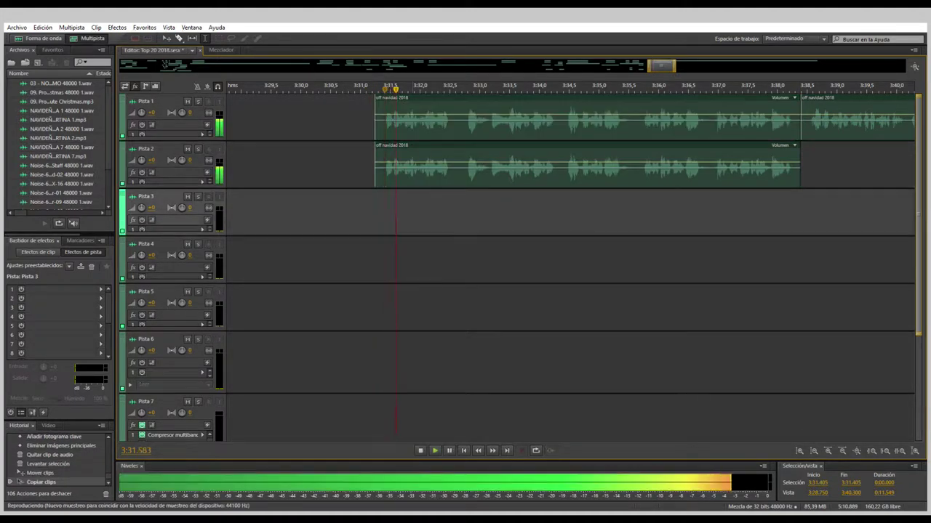
Step: Delete the voice audio between about 3:32.5 and 3:32.8 on Pistas 1 and 2
{"action": "key", "text": "equal"}
{"action": "key", "text": "space"}
{"action": "left_click_drag", "start_coordinate": [435, 120], "coordinate": [473, 120]}
{"action": "key", "text": "Delete"}
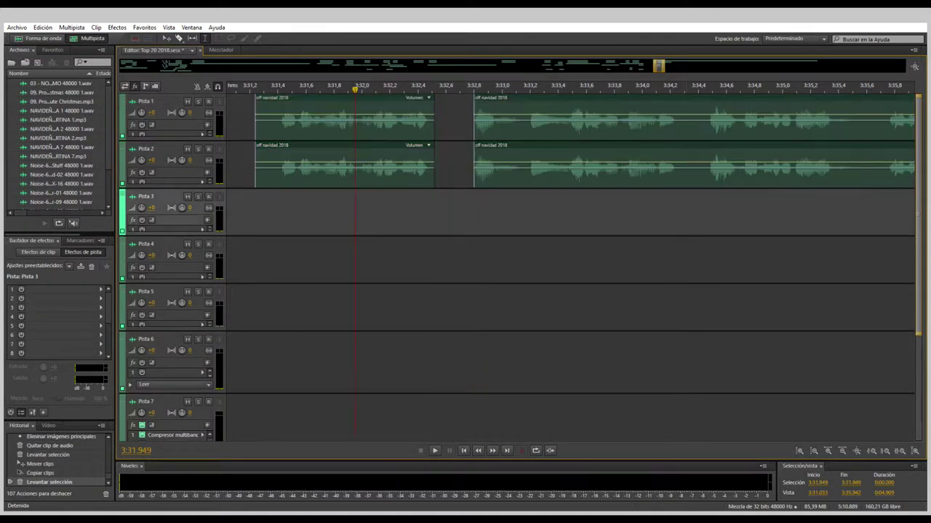
Step: Undo the last keyframe change and delete the pause between about 3:34.3 and 3:34.5 on Pistas 1 and 2
{"action": "key", "text": "space"}
{"action": "key", "text": "space"}
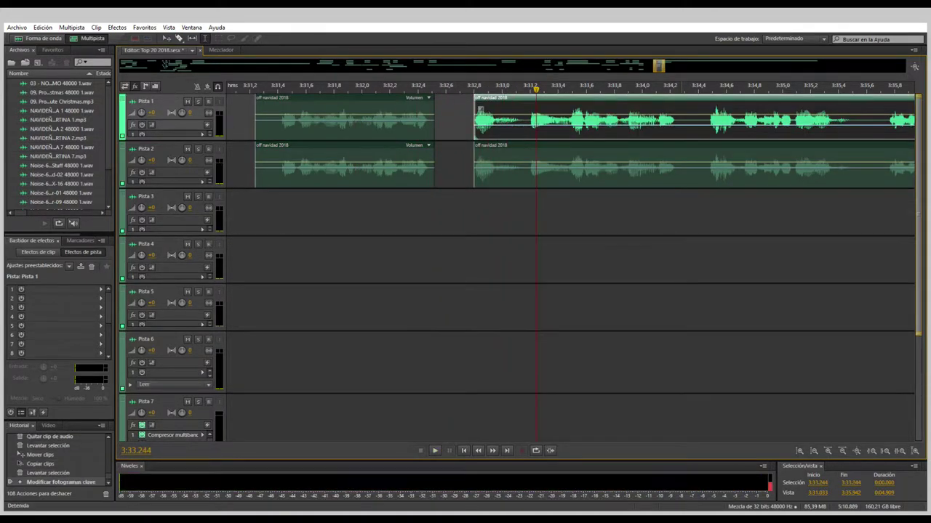
{"action": "key", "text": "ctrl+z"}
{"action": "left_click_drag", "start_coordinate": [682, 119], "coordinate": [707, 119]}
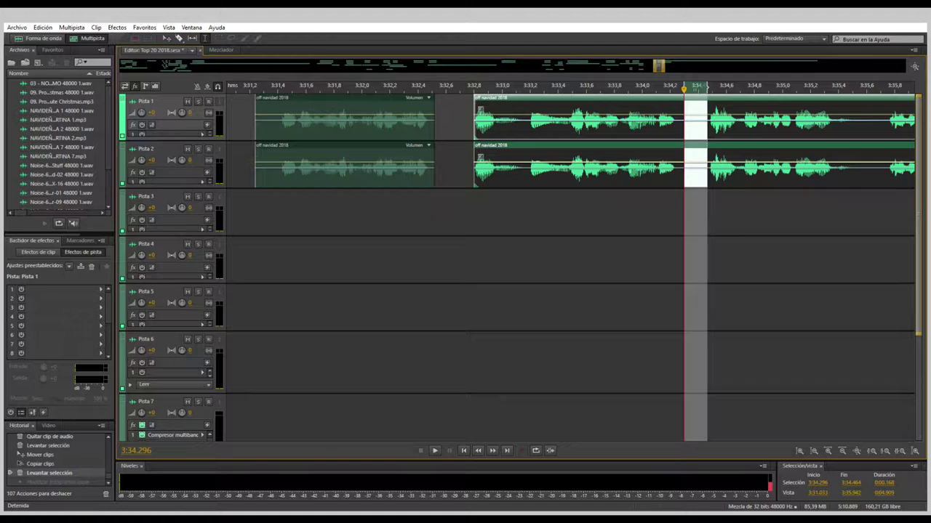
{"action": "key", "text": "Delete"}
Step: Move the voice phrase at about 3:32.8 on Pistas 1 and 2 to start at about 3:32.5 and play it
{"action": "left_click", "coordinate": [526, 167]}
{"action": "left_click", "coordinate": [526, 120], "text": "ctrl"}
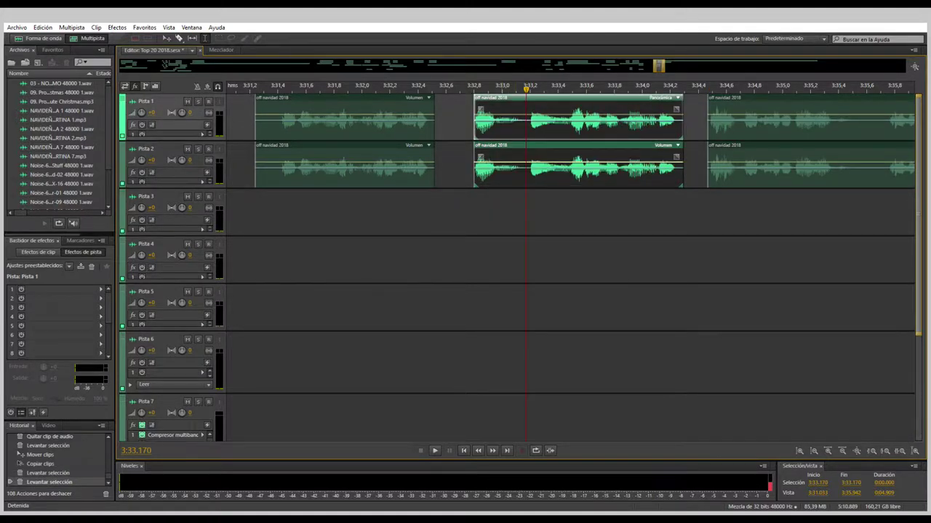
{"action": "left_click_drag", "start_coordinate": [525, 120], "coordinate": [485, 120]}
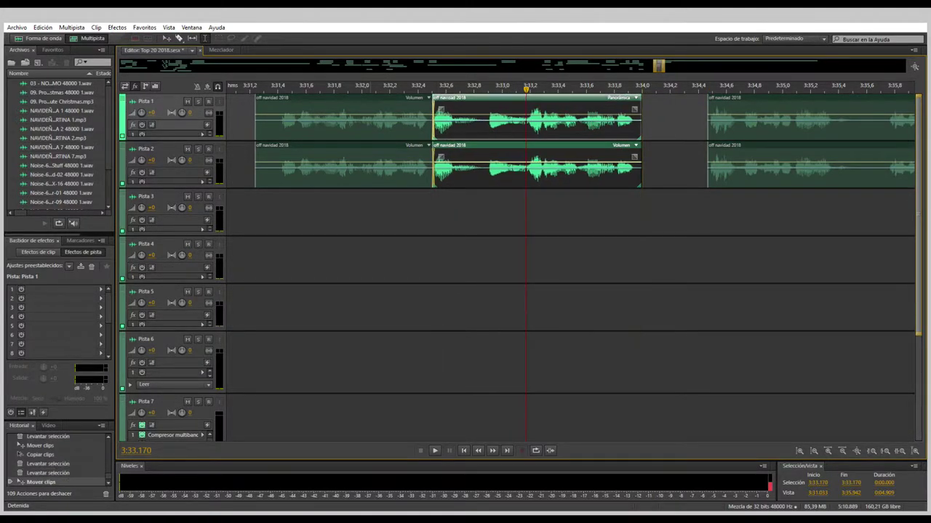
{"action": "left_click", "coordinate": [367, 211]}
{"action": "key", "text": "space"}
{"action": "key", "text": "space"}
Step: Copy the moved phrase from Pista 2 to Pista 3 at about 3:32.5 and lower the copy's pan envelope
{"action": "scroll", "coordinate": [517, 86], "scroll_direction": "up", "scroll_amount": 3}
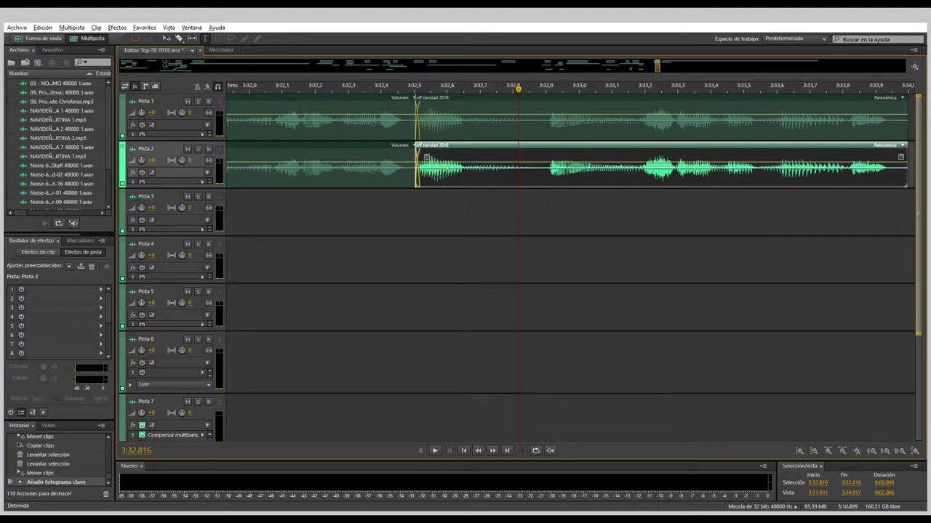
{"action": "left_click", "coordinate": [453, 215]}
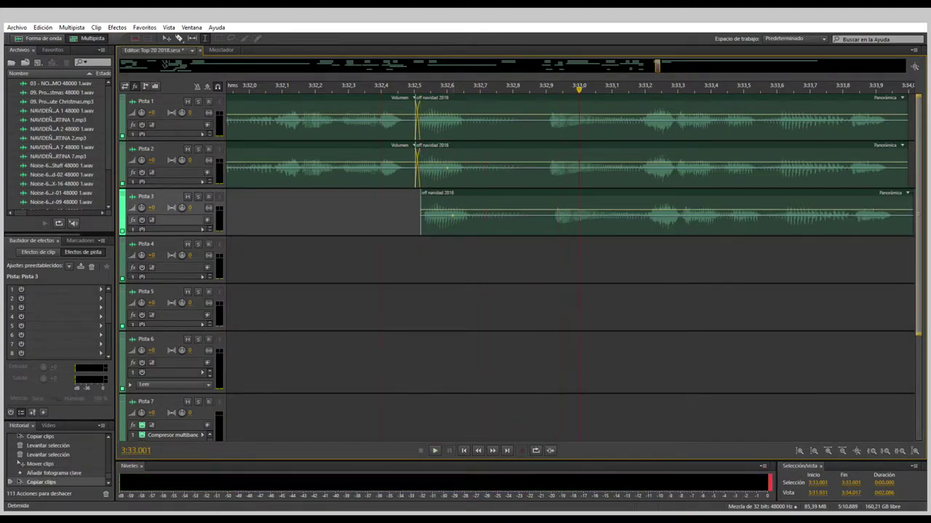
{"action": "left_click", "coordinate": [579, 215]}
{"action": "key", "text": "space"}
{"action": "key", "text": "space"}
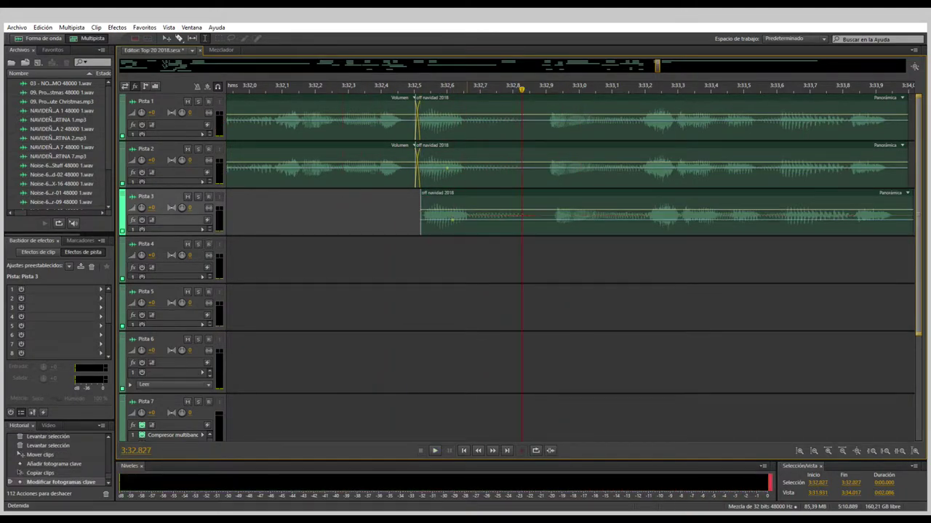
Step: Lower the volume envelope of the phrase copy on Pista 3
{"action": "left_click", "coordinate": [521, 215]}
{"action": "key", "text": "space"}
{"action": "key", "text": "space"}
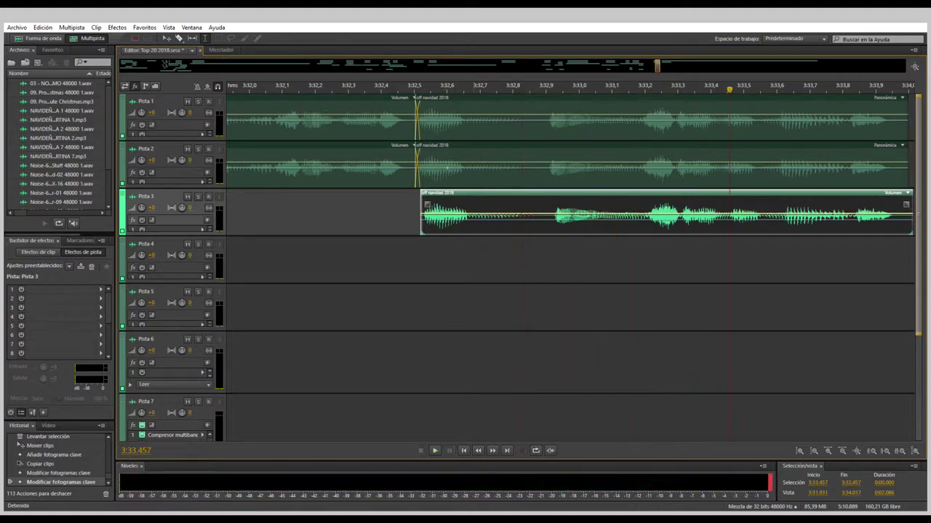
Step: Delay the phrase copy on Pista 3 in small shifts until it starts at about 3:32.6, playing the result
{"action": "left_click_drag", "start_coordinate": [521, 215], "coordinate": [528, 215]}
{"action": "left_click", "coordinate": [480, 260]}
{"action": "key", "text": "space"}
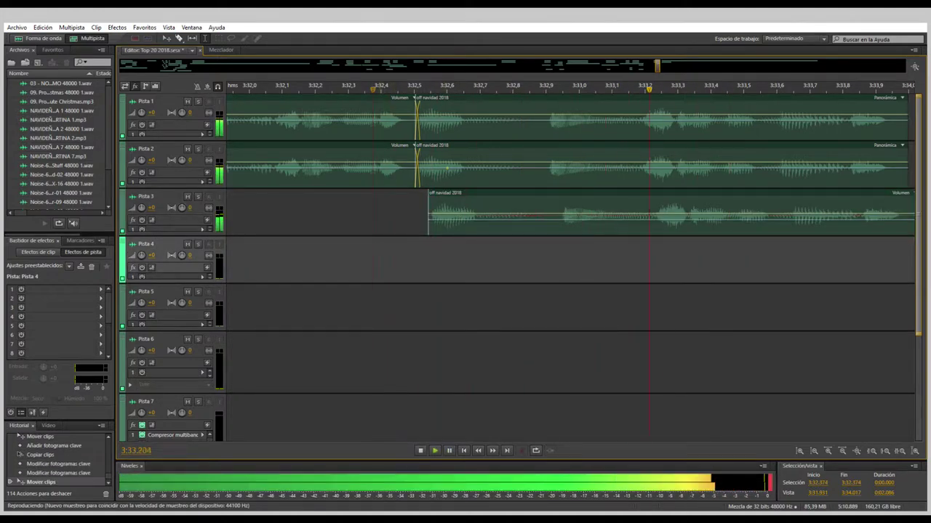
{"action": "key", "text": "minus"}
{"action": "key", "text": "space"}
{"action": "left_click_drag", "start_coordinate": [472, 215], "coordinate": [479, 215]}
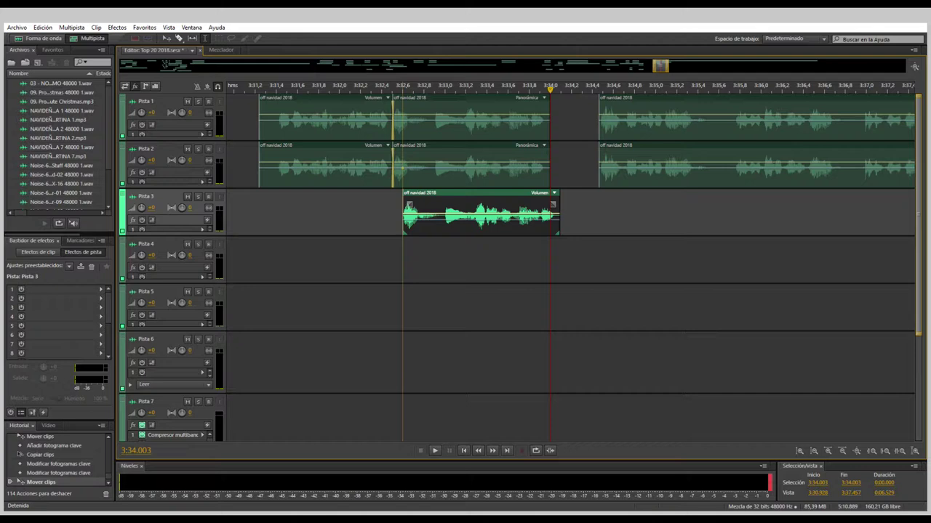
{"action": "key", "text": "space"}
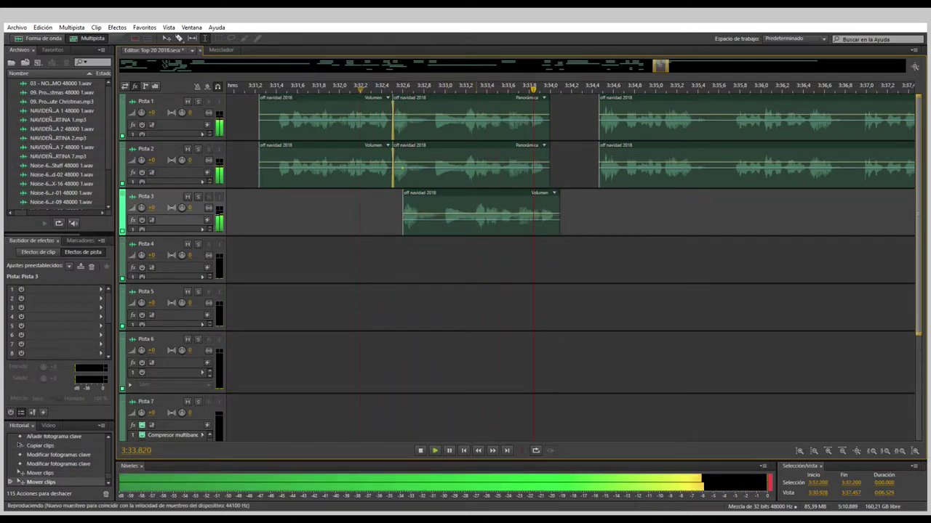
{"action": "key", "text": "space"}
Step: Lower the Pista 3 copy's pan envelope further, shift the clip to start at about 3:32.7, and play it
{"action": "key", "text": "equal"}
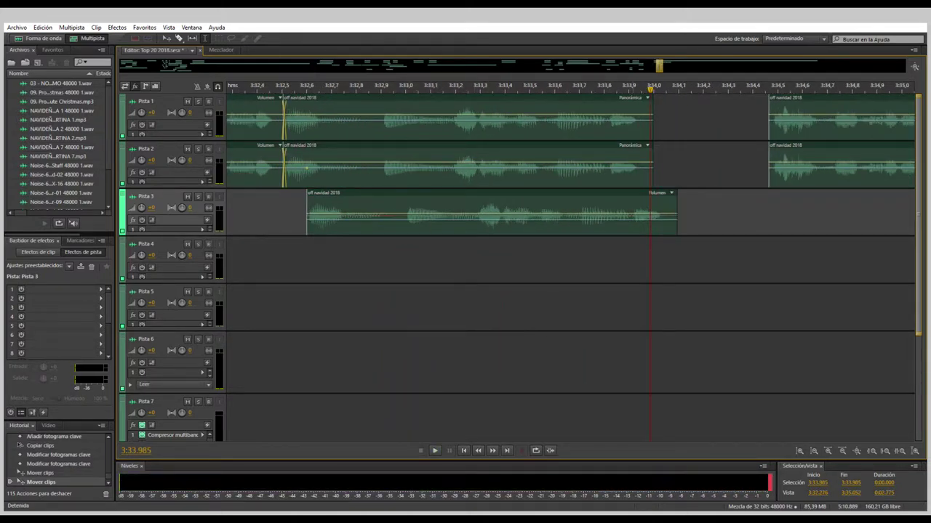
{"action": "key", "text": "equal"}
{"action": "key", "text": "minus"}
{"action": "key", "text": "minus"}
{"action": "key", "text": "minus"}
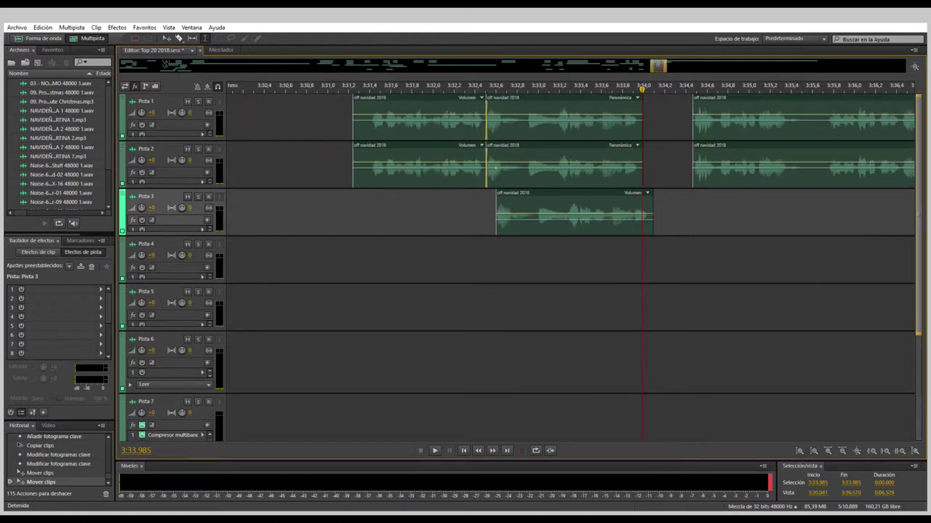
{"action": "left_click", "coordinate": [575, 214]}
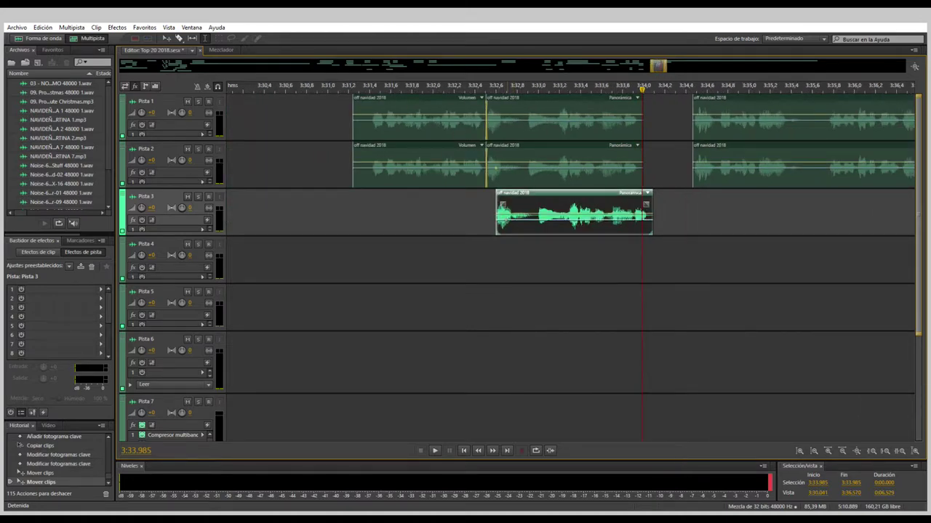
{"action": "left_click", "coordinate": [459, 259]}
{"action": "key", "text": "space"}
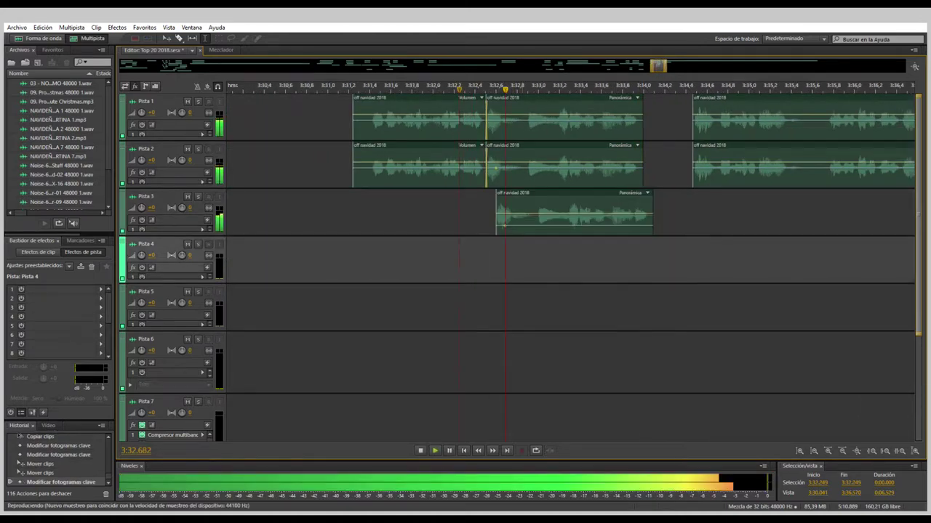
{"action": "key", "text": "equal"}
{"action": "left_click_drag", "start_coordinate": [575, 214], "coordinate": [594, 214]}
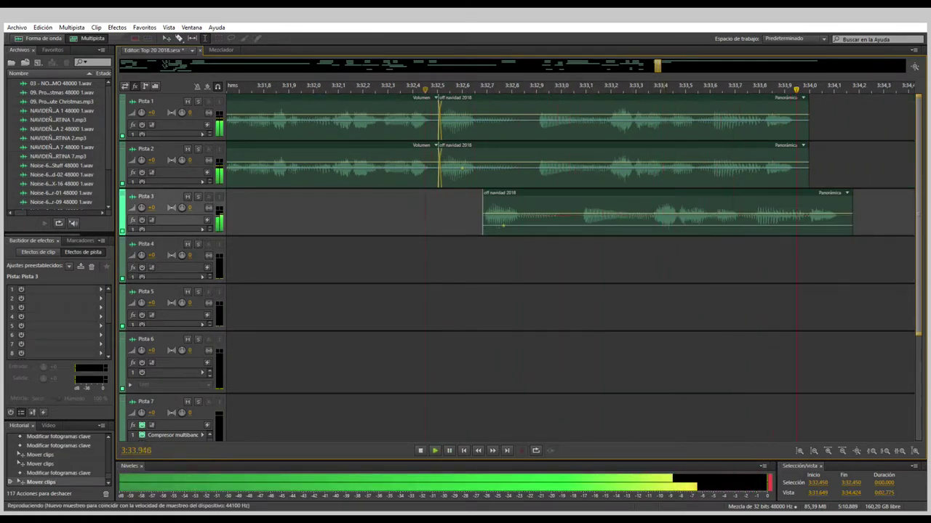
{"action": "key", "text": "space"}
Step: Move the delayed phrase copy from Pista 3 to Pista 7 at about 3:32.6 and lower its volume envelope
{"action": "left_click_drag", "start_coordinate": [575, 214], "coordinate": [563, 418]}
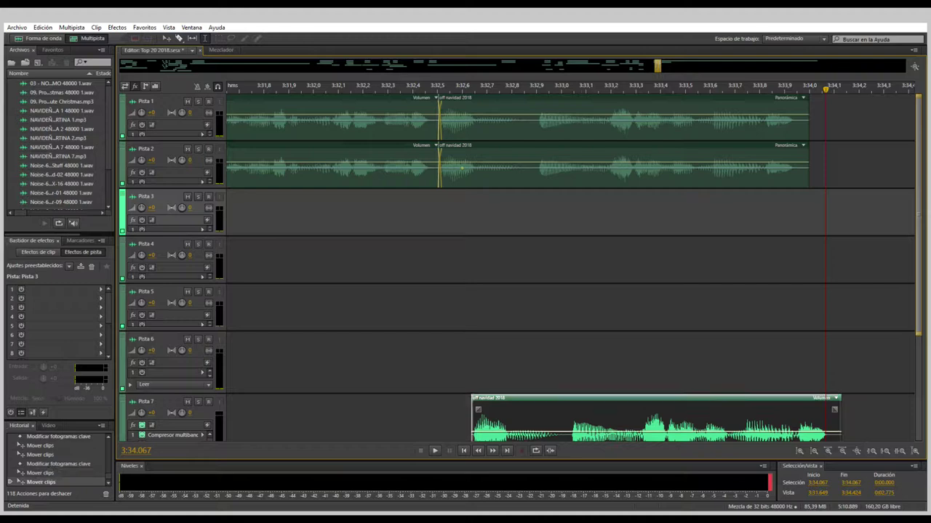
{"action": "left_click", "coordinate": [394, 305]}
{"action": "key", "text": "space"}
{"action": "key", "text": "space"}
{"action": "left_click", "coordinate": [171, 418]}
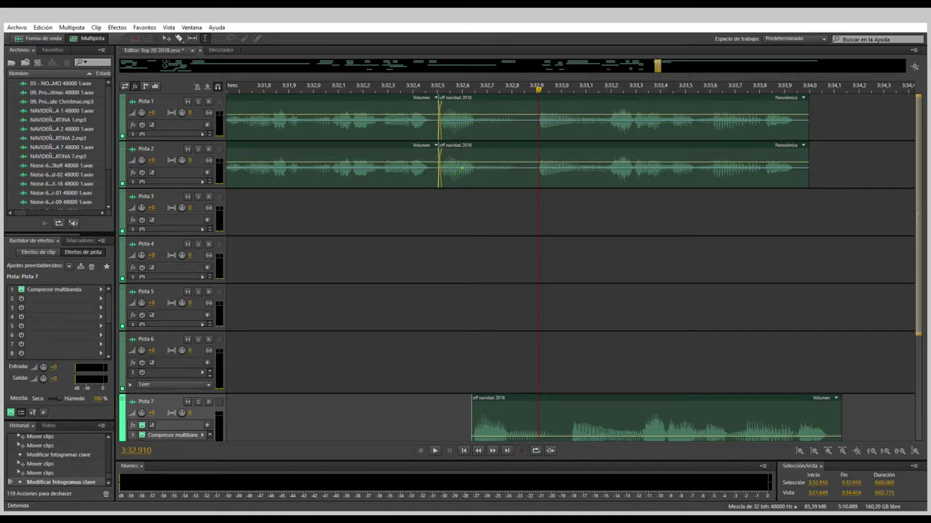
{"action": "left_click", "coordinate": [438, 259]}
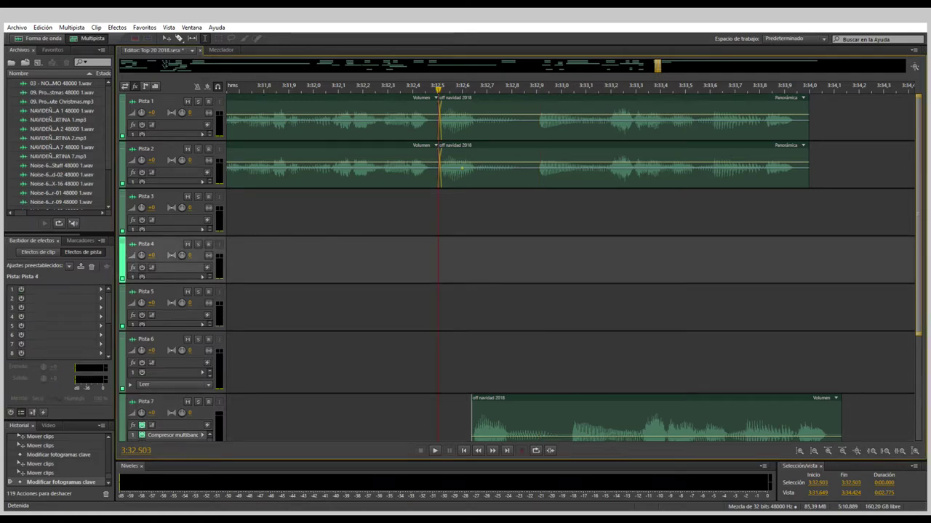
{"action": "left_click", "coordinate": [438, 418]}
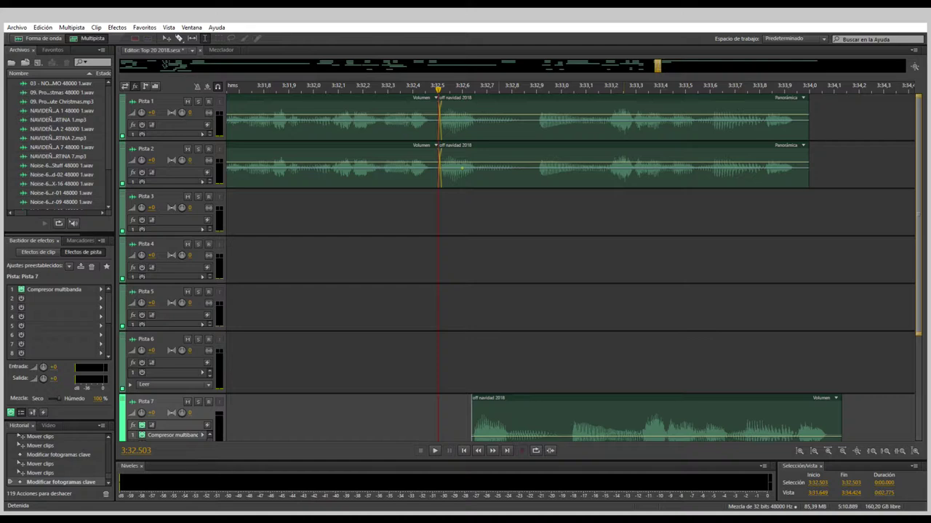
Step: Play the layered phrase from about 3:32.5 and again from about 3:31.7
{"action": "left_click", "coordinate": [438, 260]}
{"action": "key", "text": "space"}
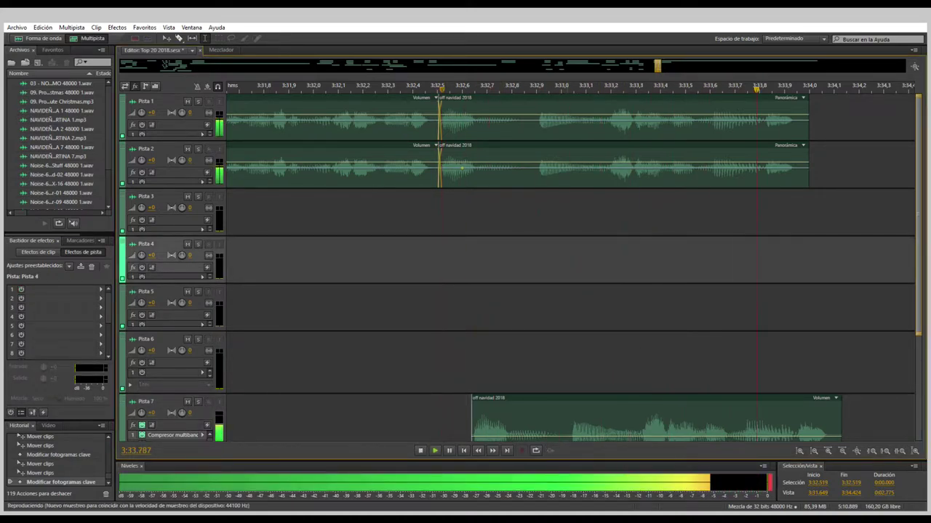
{"action": "key", "text": "space"}
{"action": "key", "text": "minus"}
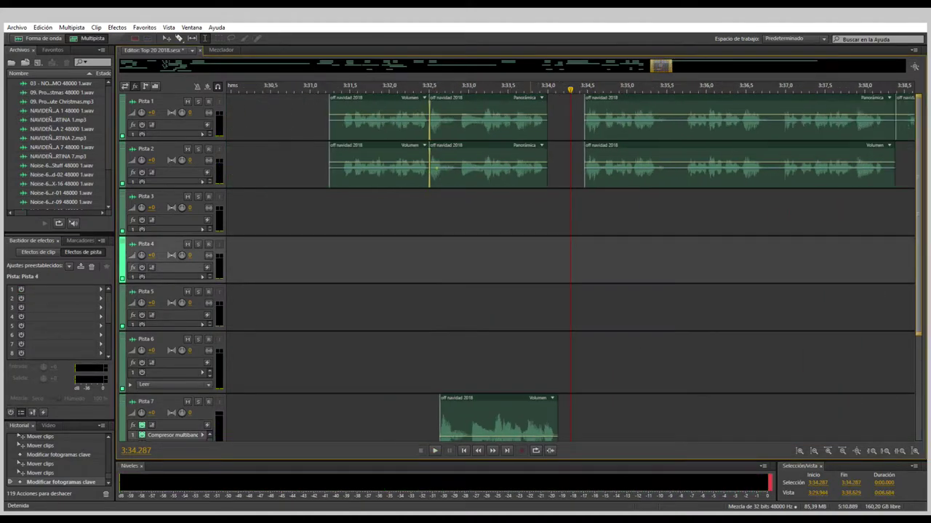
{"action": "left_click", "coordinate": [362, 259]}
{"action": "key", "text": "space"}
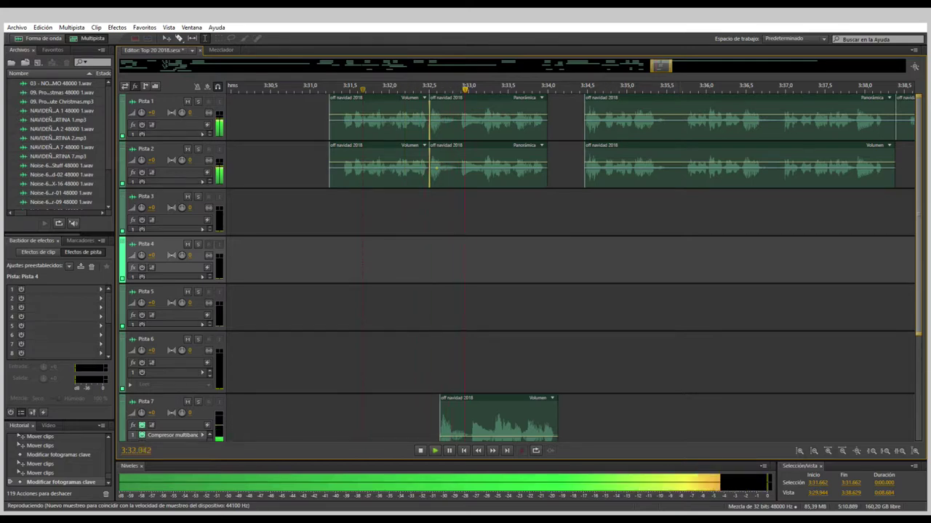
Step: Delete the pause between about 3:35.5 and 3:35.7 on Pistas 1 and 2
{"action": "left_click_drag", "start_coordinate": [670, 211], "coordinate": [682, 109]}
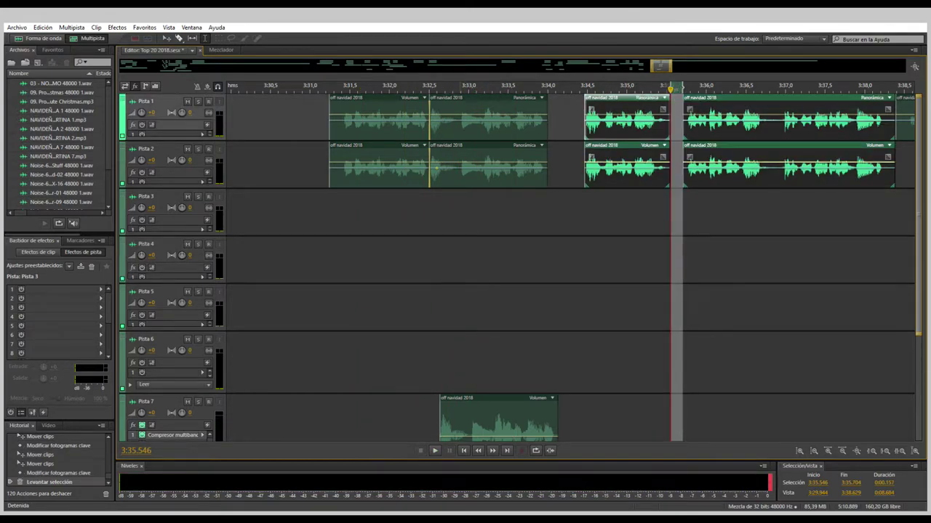
{"action": "key", "text": "equal"}
{"action": "key", "text": "space"}
{"action": "key", "text": "space"}
Step: Trim the next phrase's start to about 3:34.5 on Pistas 1 and 2, move it to about 3:34.0, and play it
{"action": "left_click_drag", "start_coordinate": [519, 167], "coordinate": [548, 116]}
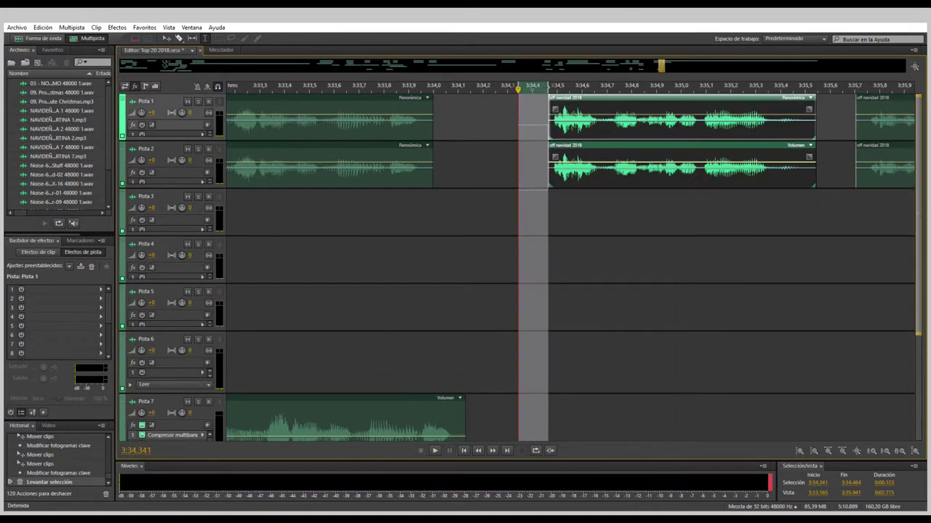
{"action": "key", "text": "Delete"}
{"action": "left_click", "coordinate": [540, 214]}
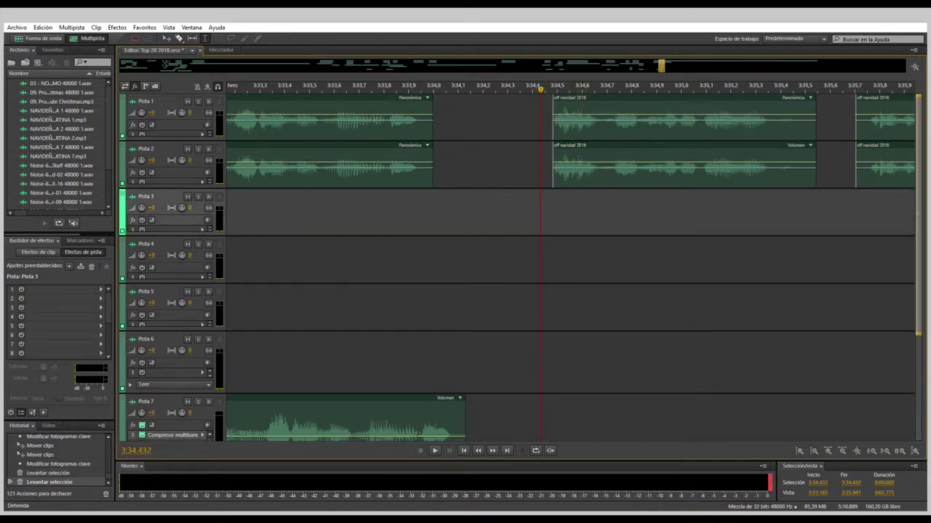
{"action": "left_click_drag", "start_coordinate": [654, 167], "coordinate": [536, 167]}
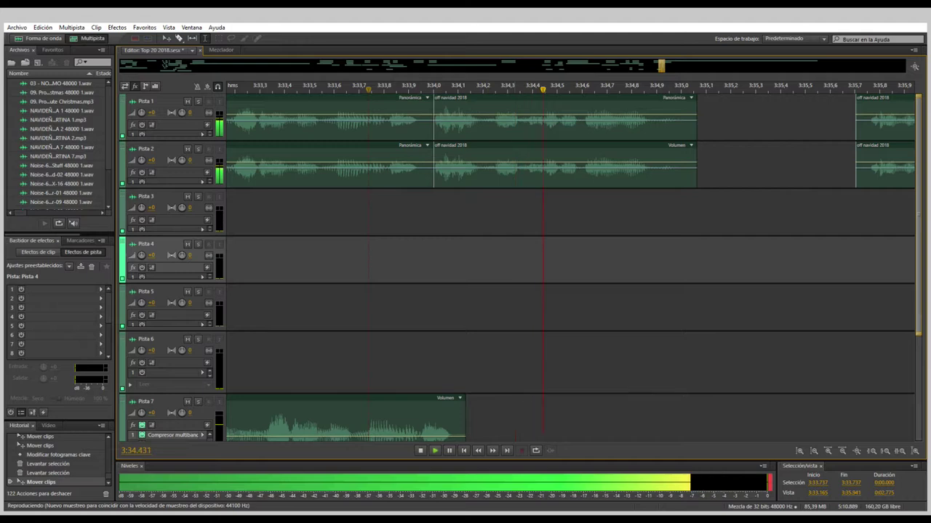
{"action": "key", "text": "space"}
Step: Copy the phrase at 3:34.0 to Pista 3 with its start at about 3:34.1, adjust the copy's envelopes, and play the layers
{"action": "left_click_drag", "start_coordinate": [553, 167], "coordinate": [589, 213]}
{"action": "key", "text": "space"}
{"action": "left_click", "coordinate": [383, 258]}
{"action": "key", "text": "space"}
Step: Trim the following phrase's start slightly to about 3:35.7 on Pistas 1 and 2 and play the passage
{"action": "left_click_drag", "start_coordinate": [883, 120], "coordinate": [894, 120]}
{"action": "key", "text": "space"}
{"action": "key", "text": "minus"}
{"action": "key", "text": "minus"}
{"action": "key", "text": "minus"}
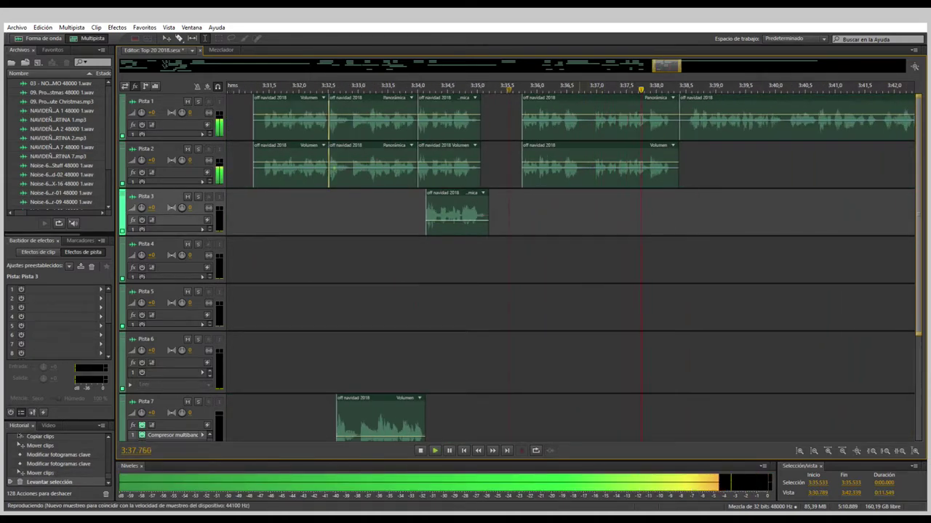
Step: Delete the pause between about 3:36.8 and 3:36.95 on Pistas 1 and 2
{"action": "key", "text": "equal"}
{"action": "key", "text": "equal"}
{"action": "key", "text": "space"}
{"action": "left_click", "coordinate": [626, 166]}
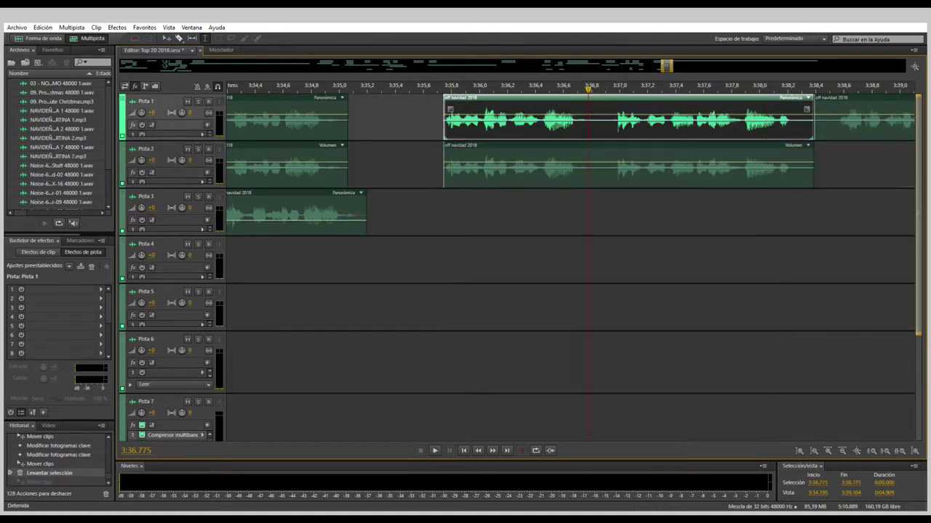
{"action": "left_click_drag", "start_coordinate": [588, 117], "coordinate": [613, 171]}
{"action": "key", "text": "Delete"}
Step: Move the phrase at about 3:35.7 on Pistas 1 and 2 to start at about 3:35.1 and play it
{"action": "left_click", "coordinate": [501, 212]}
{"action": "left_click_drag", "start_coordinate": [459, 166], "coordinate": [424, 166]}
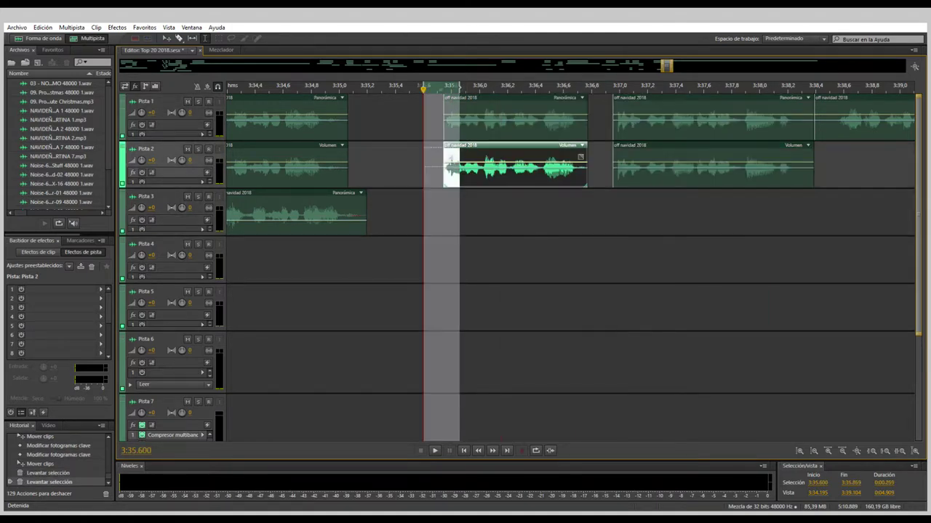
{"action": "left_click", "coordinate": [535, 87]}
{"action": "left_click", "coordinate": [546, 120]}
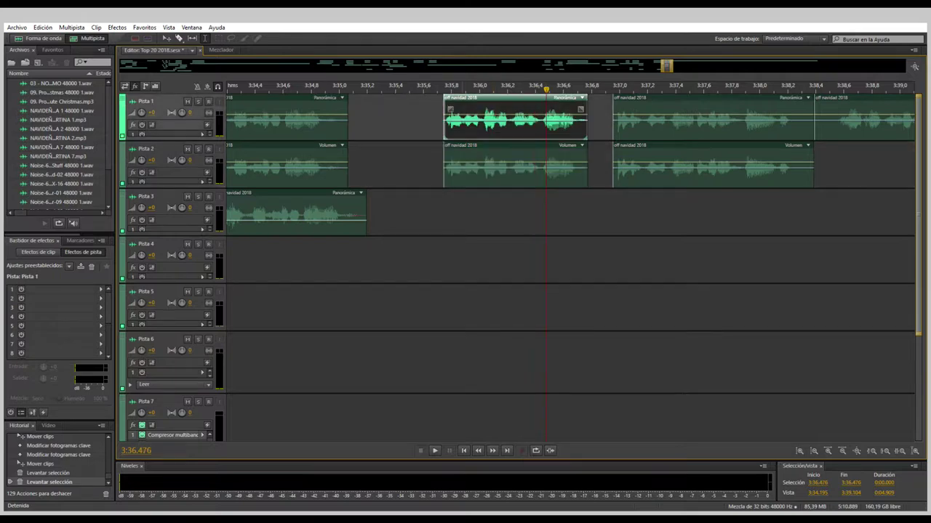
{"action": "left_click_drag", "start_coordinate": [547, 120], "coordinate": [468, 168]}
{"action": "left_click", "coordinate": [535, 120]}
{"action": "left_click_drag", "start_coordinate": [422, 97], "coordinate": [395, 98]}
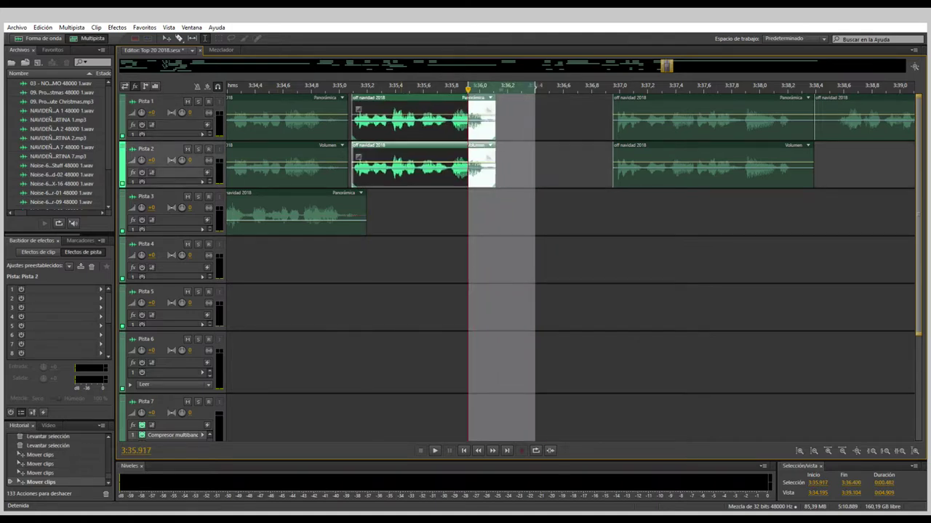
{"action": "left_click", "coordinate": [281, 120]}
{"action": "key", "text": "space"}
{"action": "left_click", "coordinate": [698, 120]}
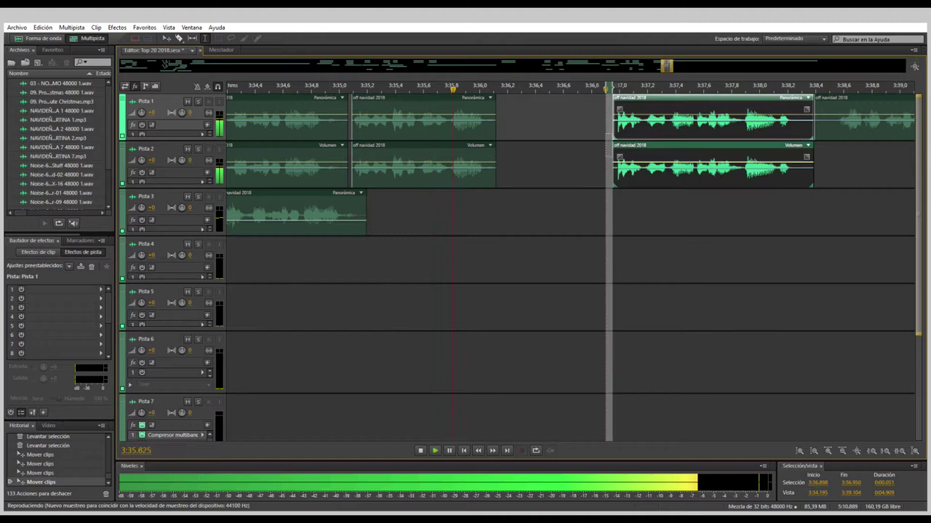
{"action": "key", "text": "space"}
{"action": "key", "text": "Delete"}
{"action": "left_click", "coordinate": [591, 166]}
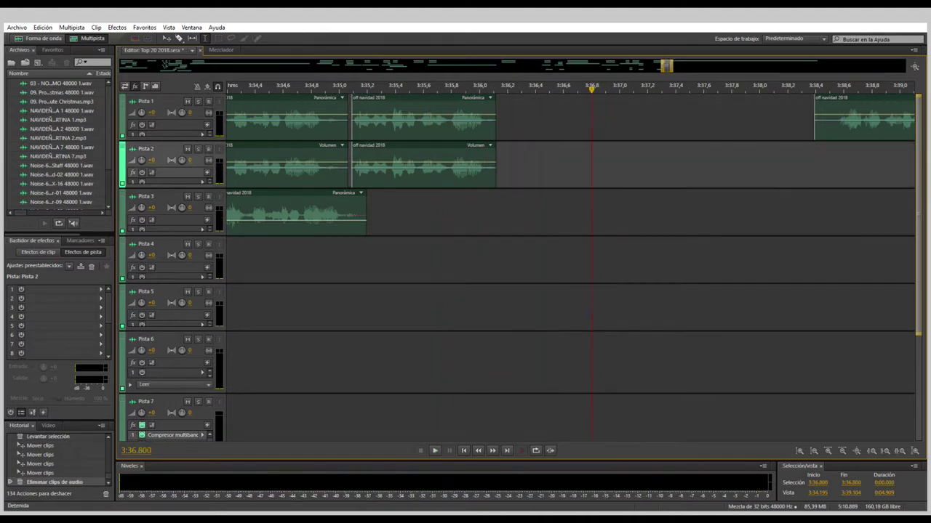
{"action": "key", "text": "ctrl+z"}
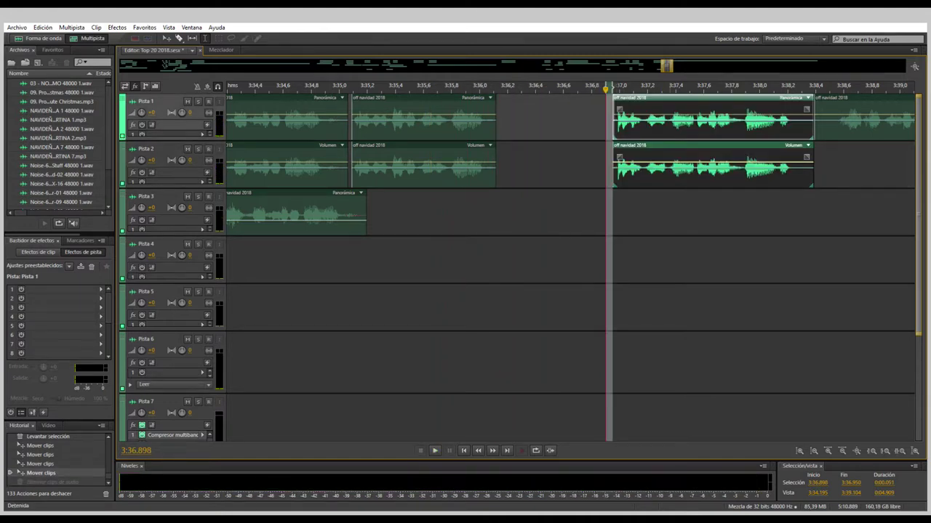
Step: Move the phrase pair at about 3:36.95 to Pistas 3 and 4, starting at about 3:36.0, and play the passage
{"action": "left_click_drag", "start_coordinate": [698, 120], "coordinate": [563, 215]}
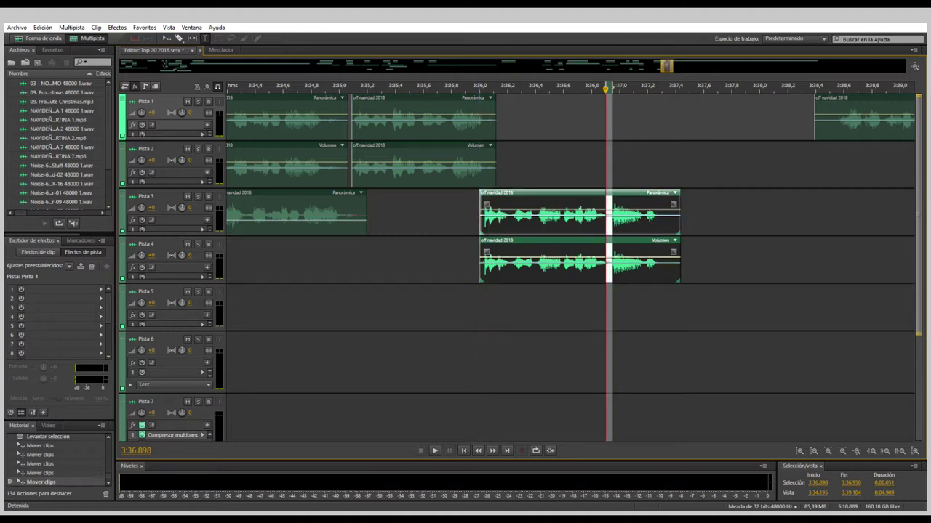
{"action": "left_click", "coordinate": [416, 259]}
{"action": "key", "text": "space"}
{"action": "key", "text": "space"}
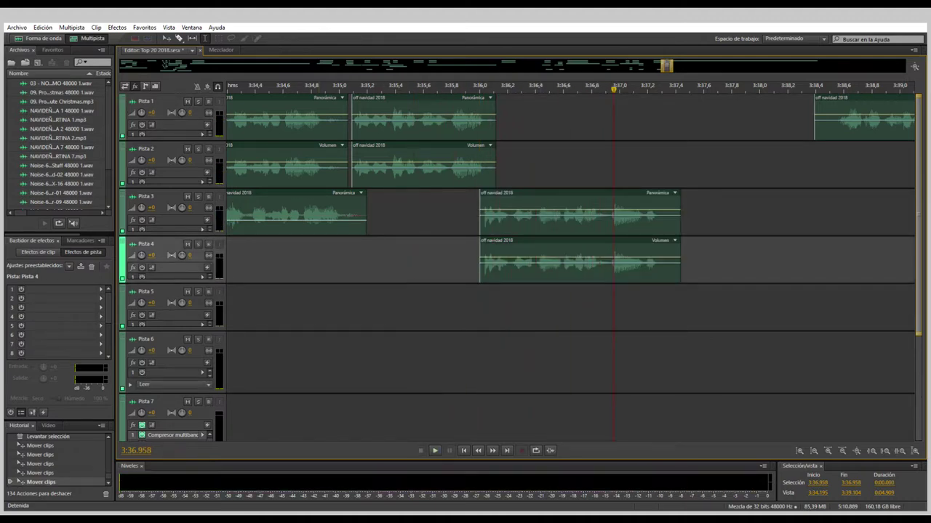
Step: Move the last phrase pair on Pistas 1 and 2 against the preceding clips, starting at about 3:35.07, and play the join
{"action": "left_click", "coordinate": [317, 305]}
{"action": "key", "text": "space"}
{"action": "key", "text": "space"}
{"action": "scroll", "coordinate": [281, 305], "scroll_direction": "up", "scroll_amount": 4}
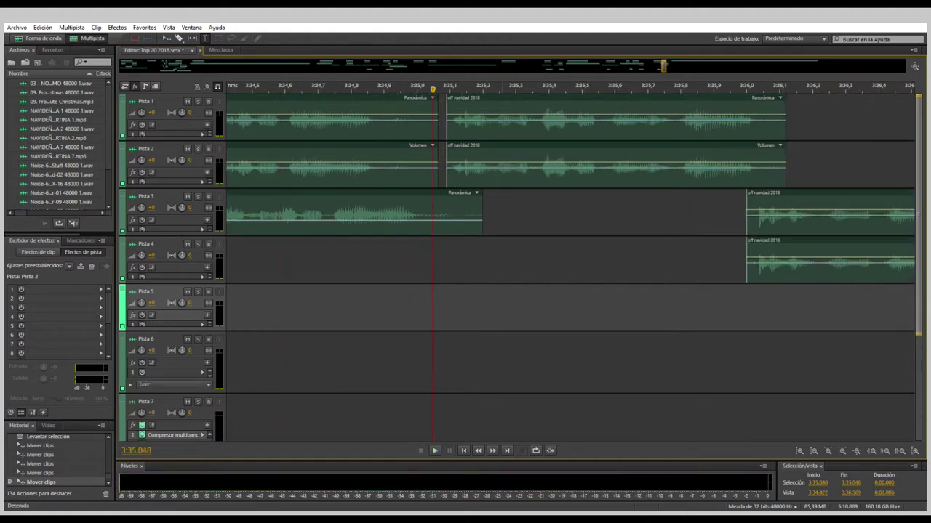
{"action": "left_click", "coordinate": [501, 168]}
{"action": "left_click", "coordinate": [502, 120], "text": "ctrl"}
{"action": "left_click_drag", "start_coordinate": [502, 120], "coordinate": [493, 120]}
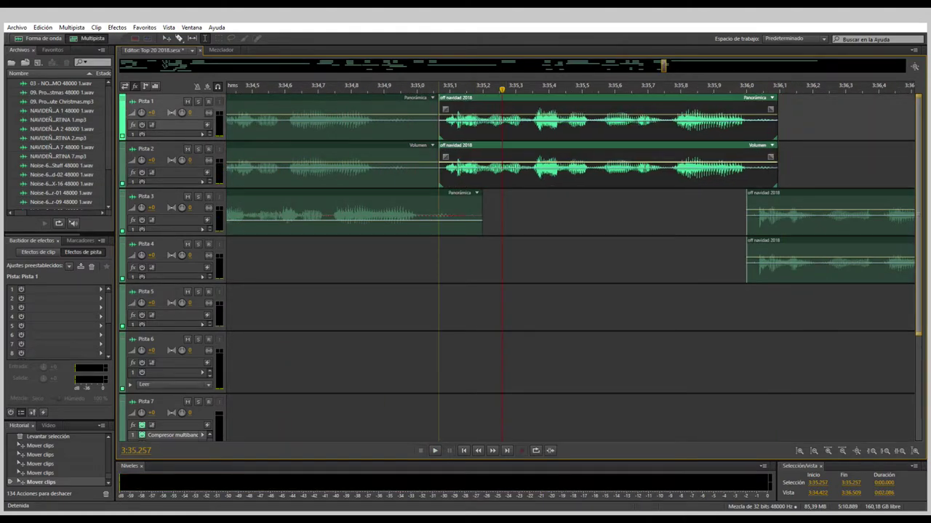
{"action": "left_click", "coordinate": [310, 356]}
{"action": "key", "text": "space"}
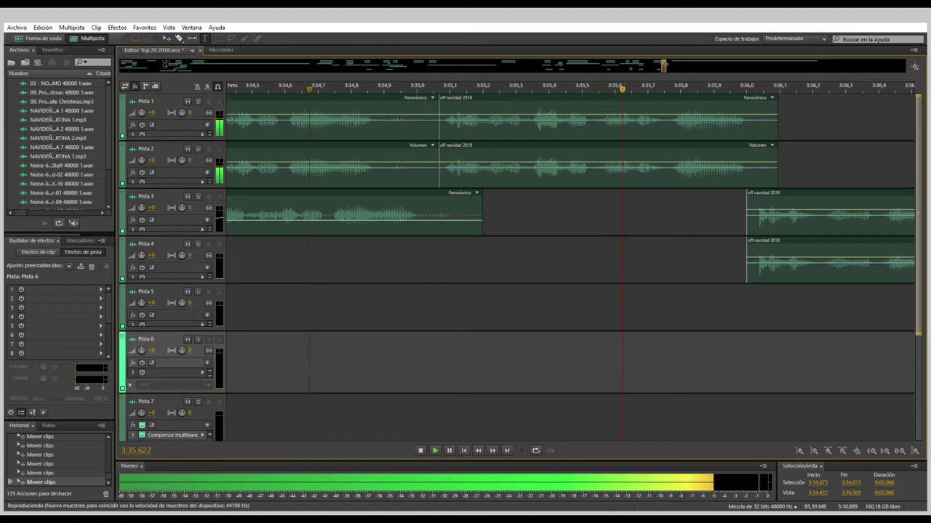
Step: Play the assembled phrases from about 3:31.2 through the phrase pair on Pistas 3 and 4 to check the timing
{"action": "key", "text": "minus"}
{"action": "key", "text": "minus"}
{"action": "key", "text": "minus"}
{"action": "key", "text": "minus"}
{"action": "key", "text": "minus"}
{"action": "key", "text": "minus"}
{"action": "key", "text": "space"}
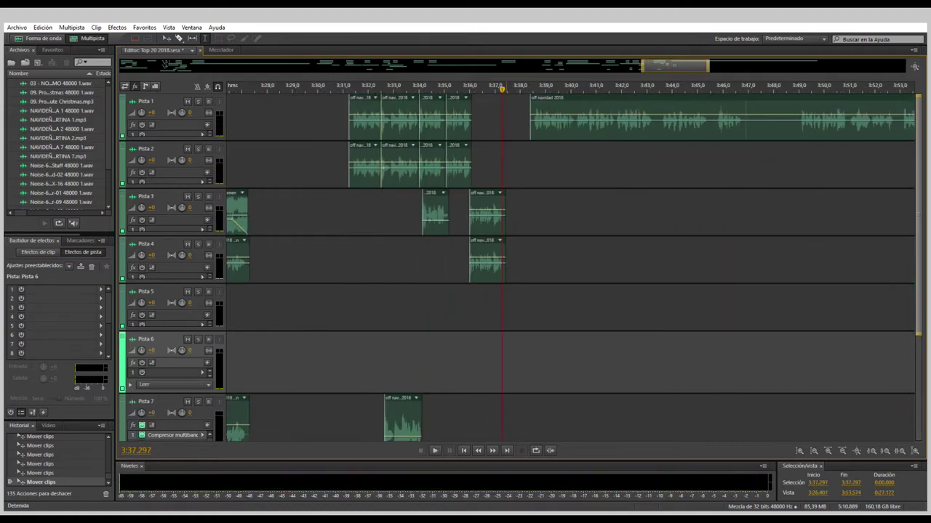
{"action": "left_click", "coordinate": [439, 262]}
{"action": "key", "text": "space"}
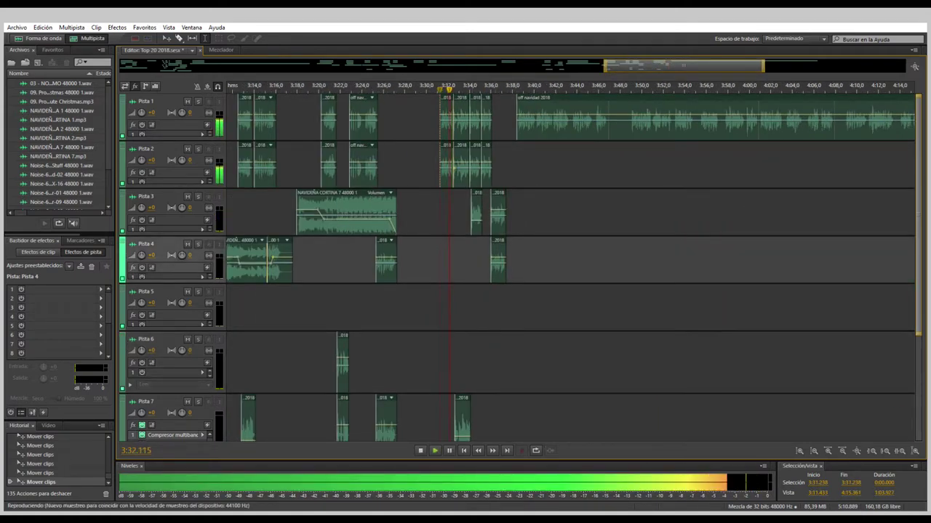
{"action": "key", "text": "equal"}
{"action": "key", "text": "equal"}
{"action": "key", "text": "equal"}
{"action": "key", "text": "equal"}
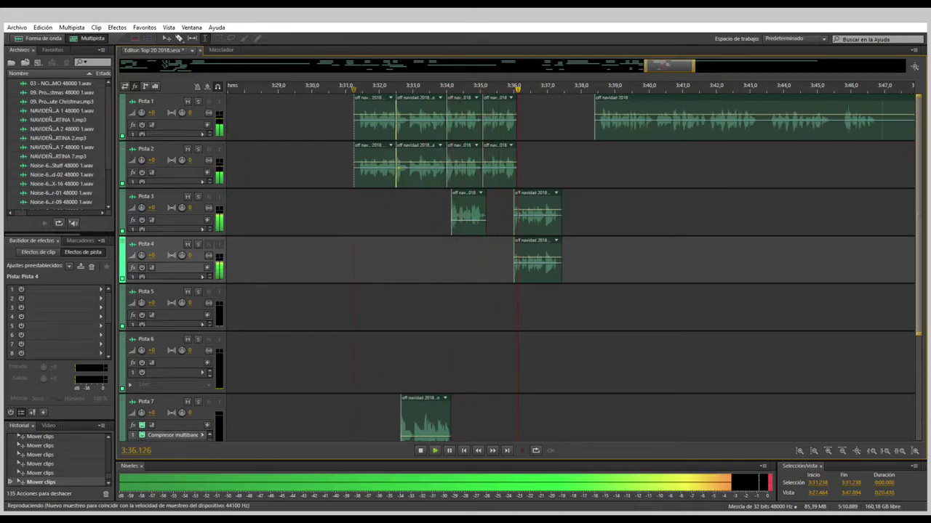
{"action": "key", "text": "space"}
Step: Adjust the volume envelopes of the phrase pair at about 3:35.1 on Pistas 1 and 2 and play the passage
{"action": "left_click", "coordinate": [498, 116]}
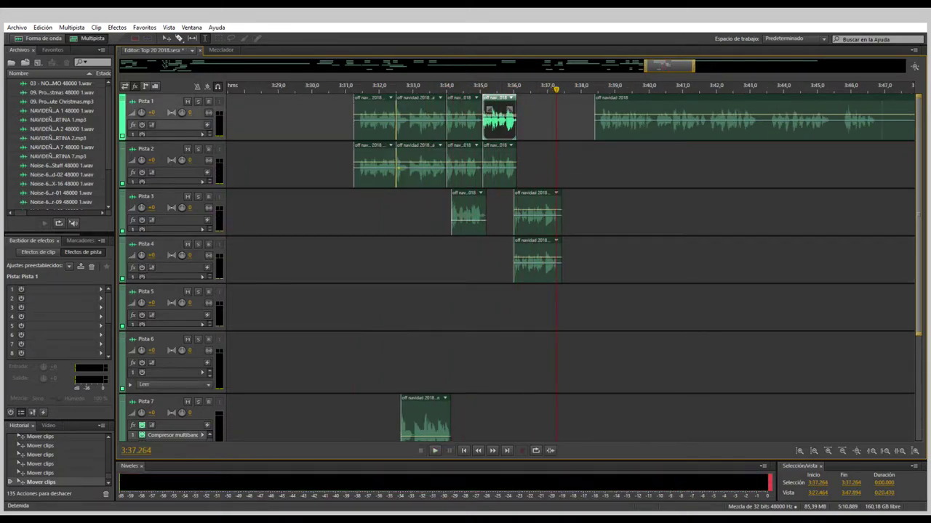
{"action": "left_click", "coordinate": [498, 164]}
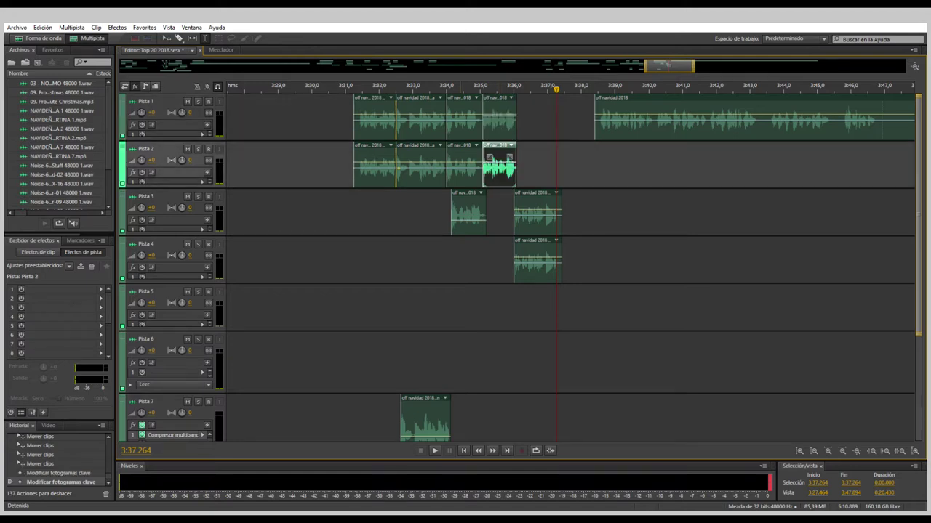
{"action": "left_click", "coordinate": [460, 258]}
{"action": "key", "text": "space"}
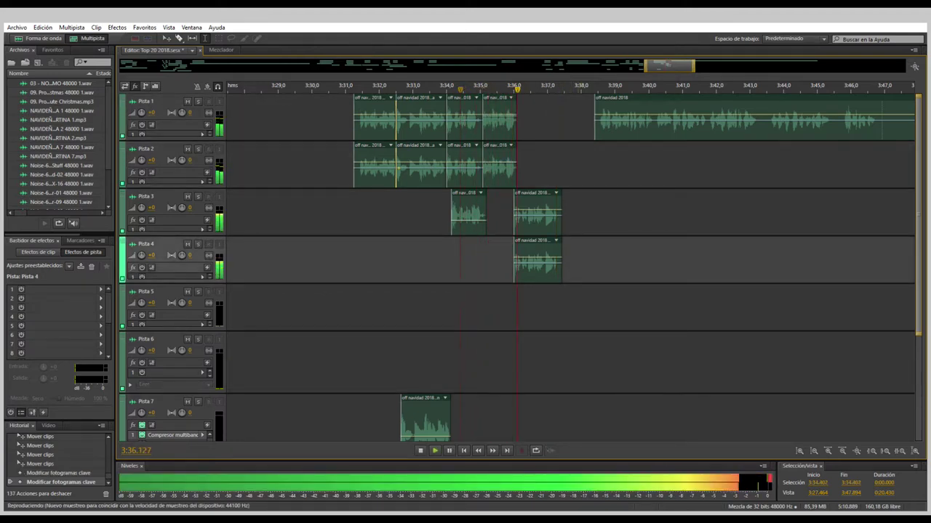
{"action": "key", "text": "space"}
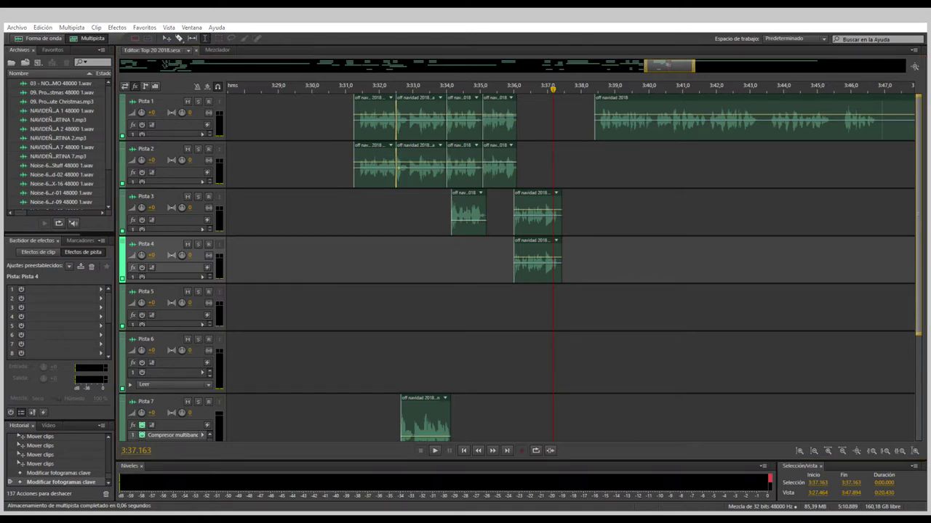
Step: Add NAVIDEÑA CORTINA 8 to Pista 5, positioned to start at 3:29.0, and play it
{"action": "left_click_drag", "start_coordinate": [447, 305], "coordinate": [448, 306]}
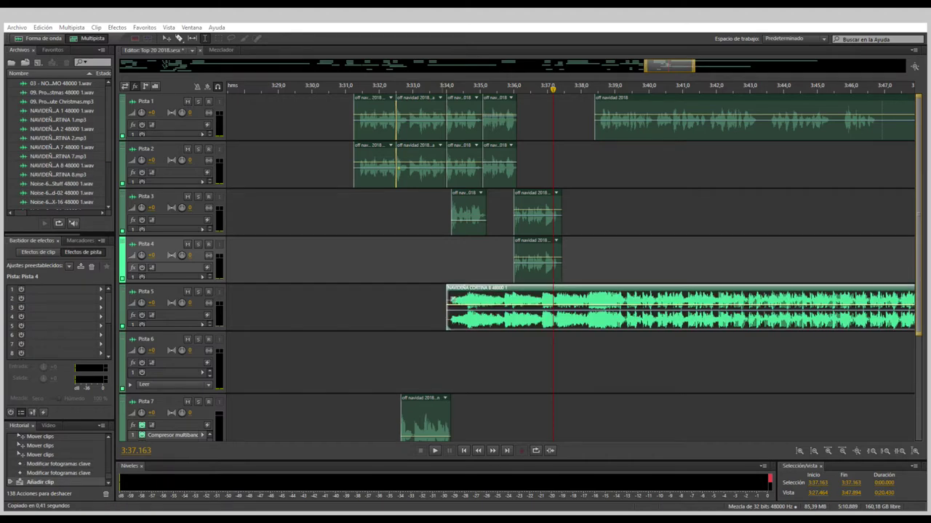
{"action": "left_click", "coordinate": [442, 309]}
{"action": "left_click", "coordinate": [256, 309]}
{"action": "scroll", "coordinate": [395, 145], "scroll_direction": "down", "scroll_amount": 3}
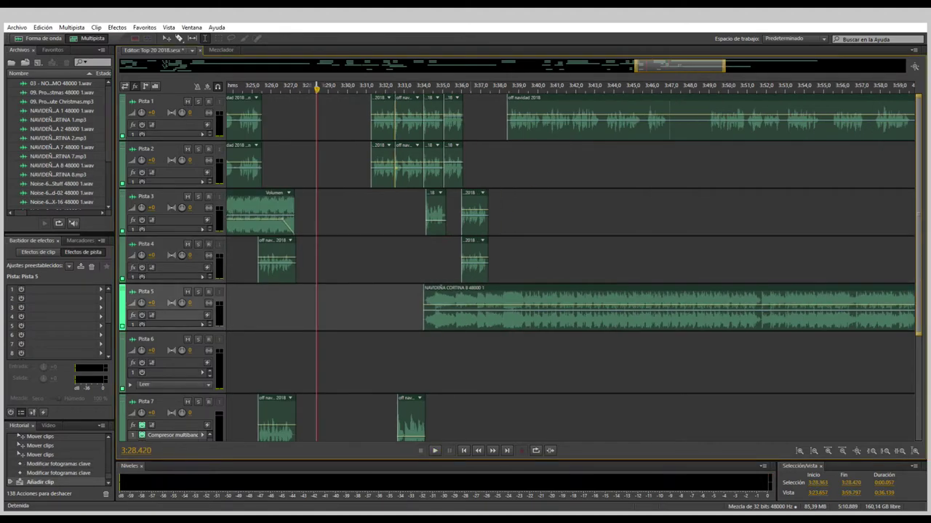
{"action": "left_click_drag", "start_coordinate": [451, 305], "coordinate": [356, 305]}
{"action": "left_click", "coordinate": [329, 258]}
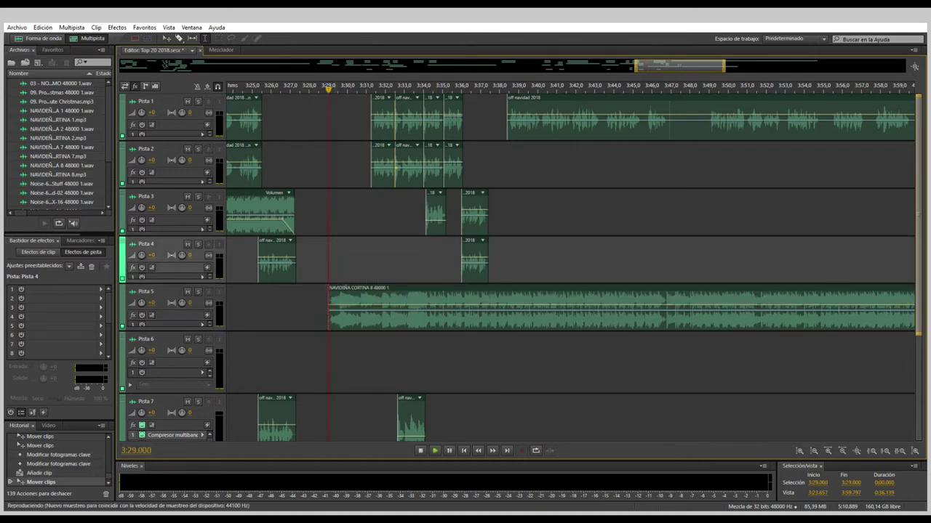
{"action": "key", "text": "space"}
{"action": "scroll", "coordinate": [371, 146], "scroll_direction": "up", "scroll_amount": 4}
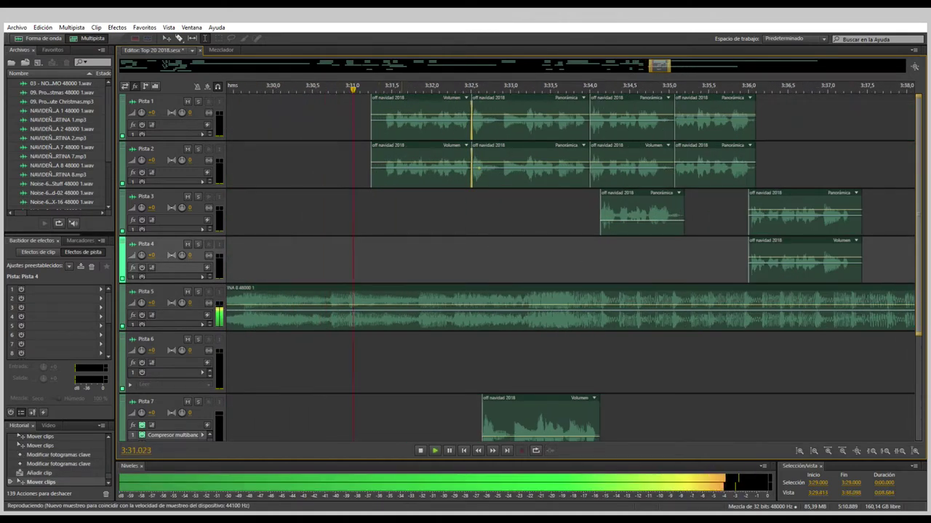
Step: Shift the music bed on Pista 5 to start at about 3:28.5 and duck its volume from about 3:31.4 onward
{"action": "left_click_drag", "start_coordinate": [393, 289], "coordinate": [380, 289]}
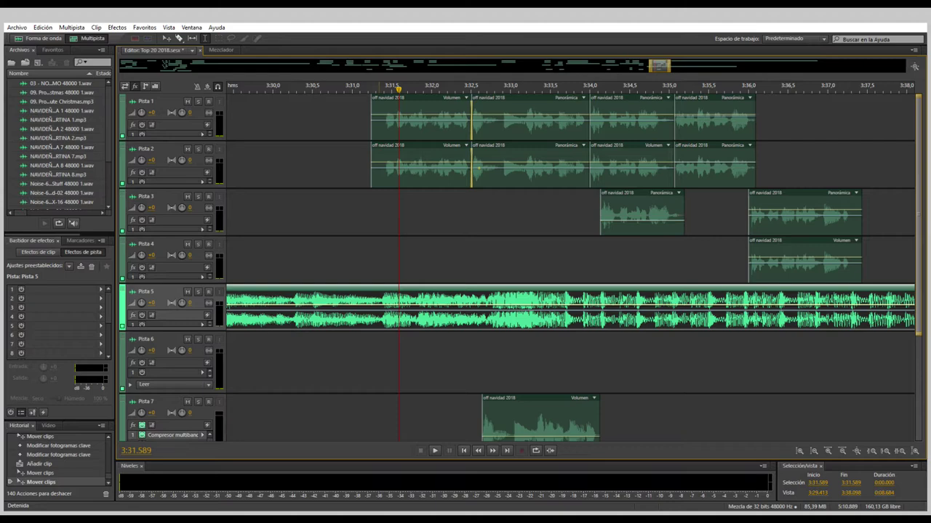
{"action": "left_click", "coordinate": [378, 258]}
{"action": "left_click", "coordinate": [411, 304]}
{"action": "left_click_drag", "start_coordinate": [411, 305], "coordinate": [411, 312]}
{"action": "scroll", "coordinate": [394, 309], "scroll_direction": "down", "scroll_amount": 6}
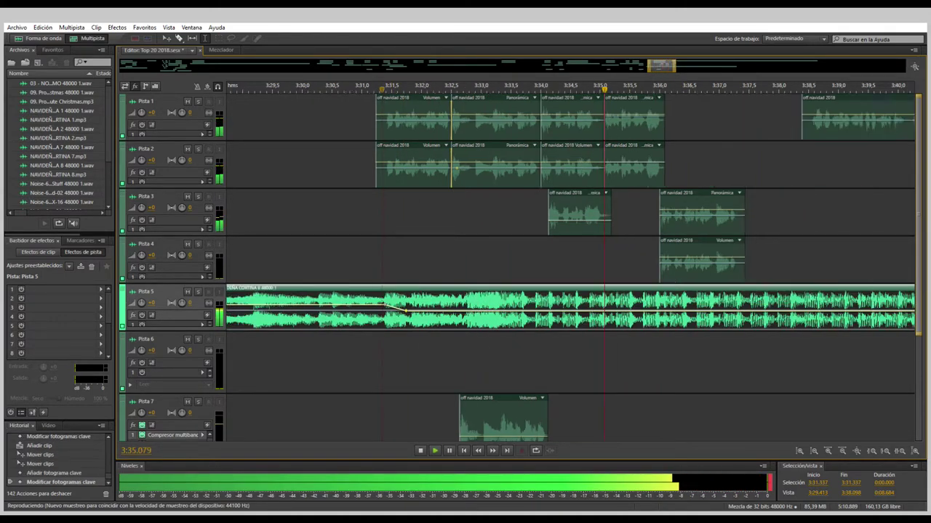
{"action": "scroll", "coordinate": [400, 309], "scroll_direction": "up", "scroll_amount": 2}
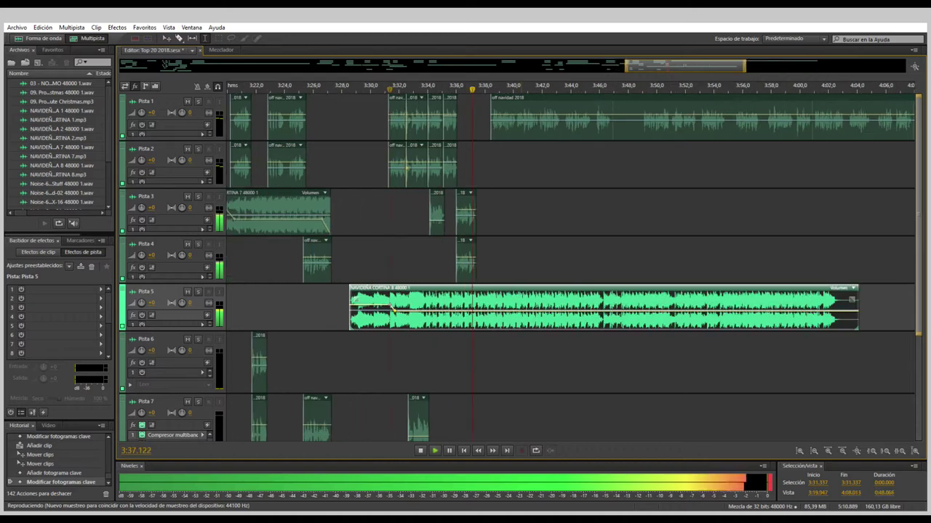
Step: Audition the end of the music bed on Pista 5 and delete everything in it after about 3:46.2
{"action": "left_click", "coordinate": [812, 87]}
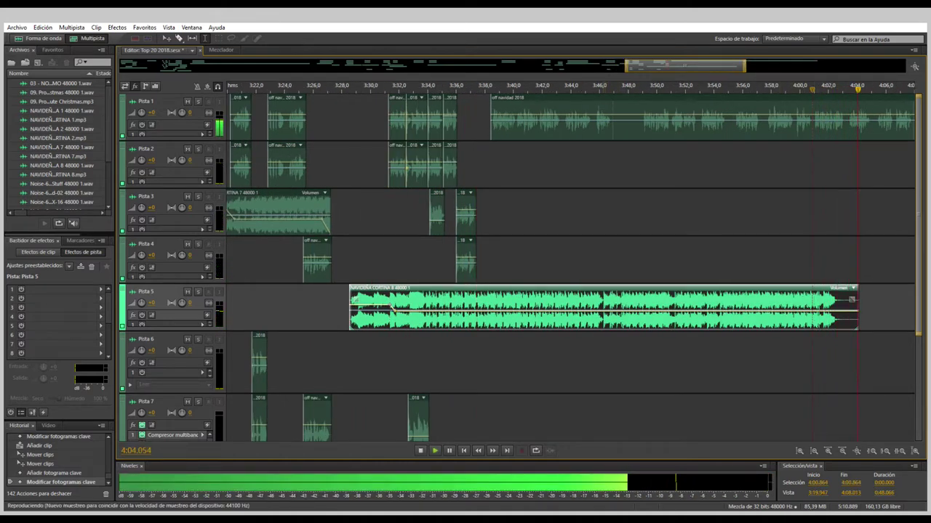
{"action": "left_click", "coordinate": [603, 306]}
{"action": "left_click_drag", "start_coordinate": [628, 306], "coordinate": [858, 305]}
{"action": "key", "text": "Delete"}
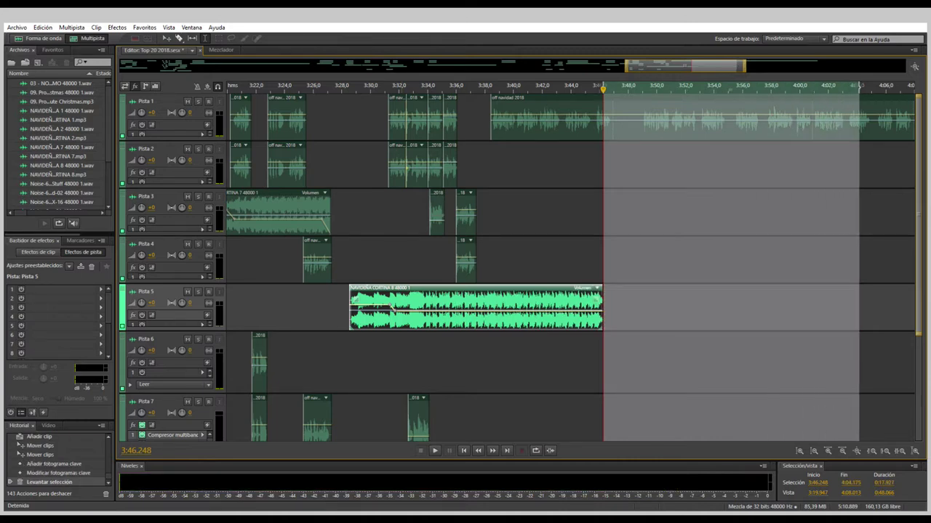
Step: Delete the music bed section between about 3:35.6 and 3:44.6 on Pista 5 and play the bed from its start
{"action": "left_click", "coordinate": [399, 363]}
{"action": "key", "text": "space"}
{"action": "left_click_drag", "start_coordinate": [579, 309], "coordinate": [450, 309]}
{"action": "key", "text": "Delete"}
{"action": "left_click", "coordinate": [350, 309]}
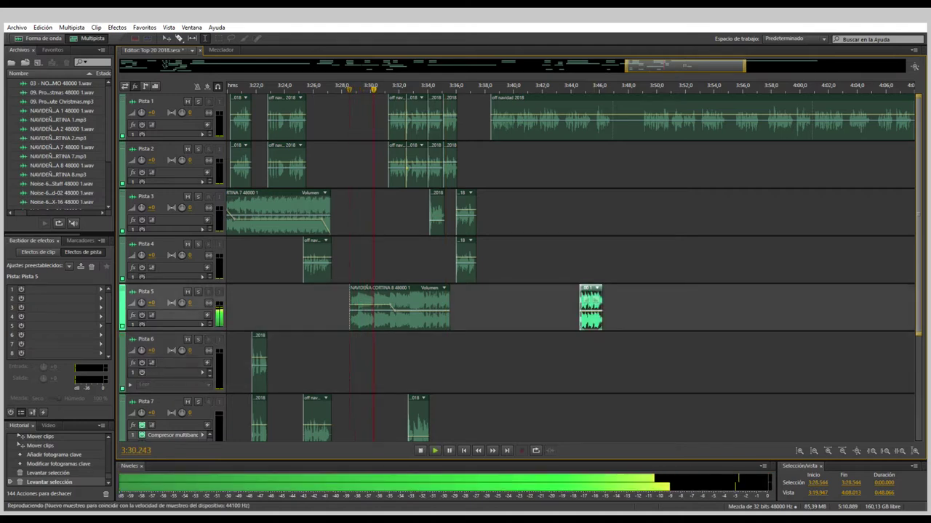
Step: Move the remaining bed fragment on Pista 5 against the end of the first part at about 3:35.6 and play the join
{"action": "left_click_drag", "start_coordinate": [590, 305], "coordinate": [463, 305]}
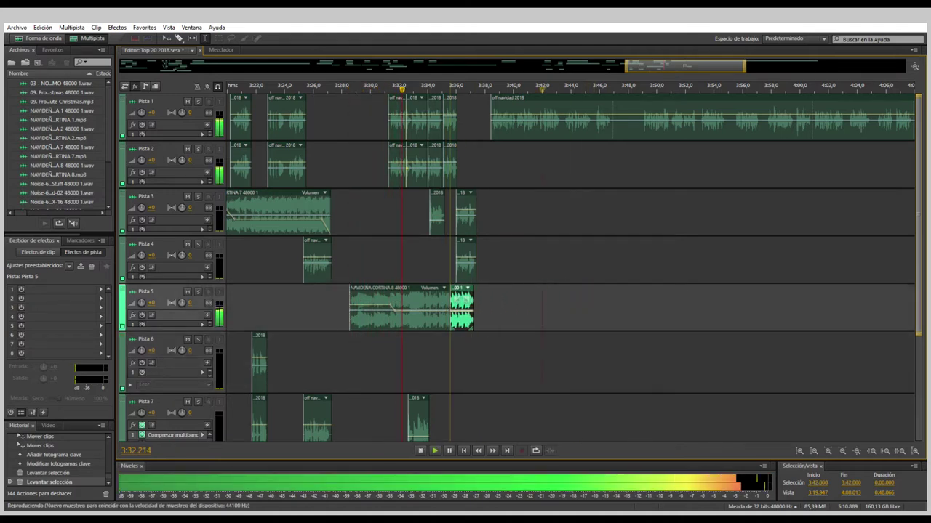
{"action": "key", "text": "equal"}
{"action": "key", "text": "equal"}
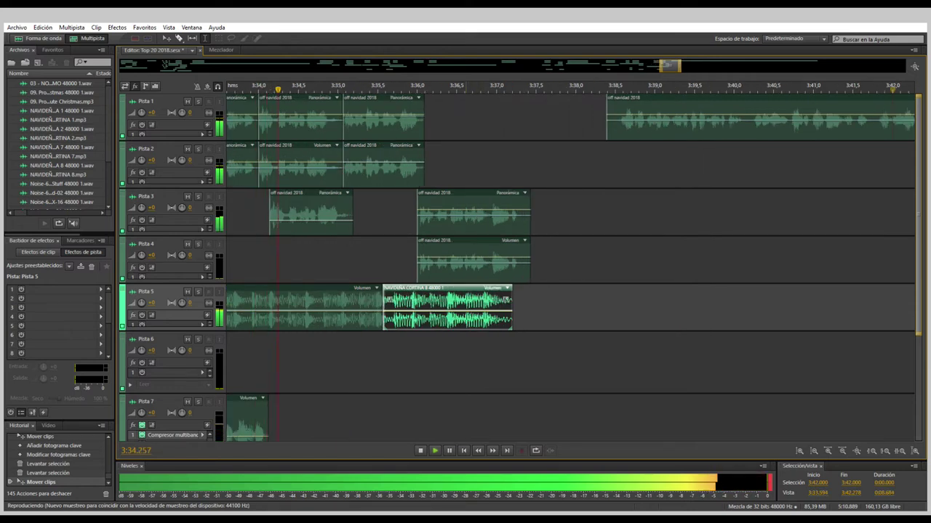
{"action": "left_click", "coordinate": [439, 360]}
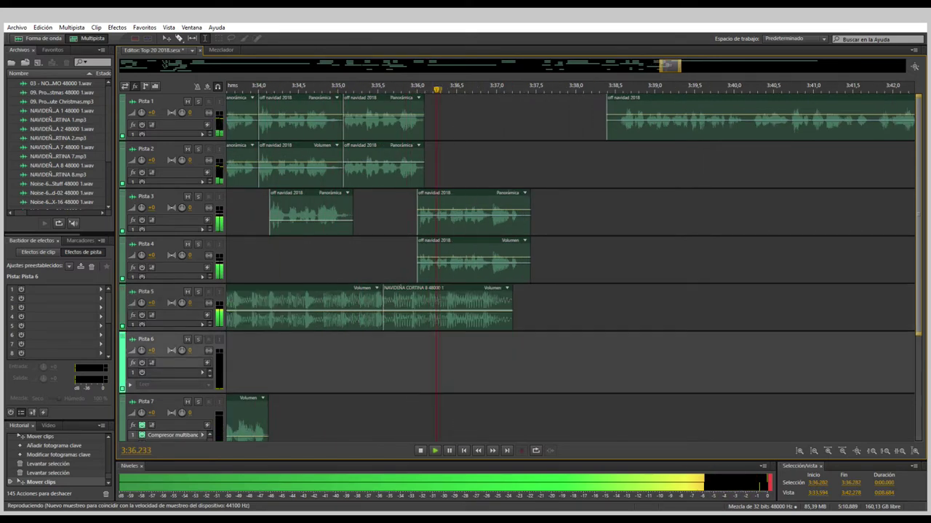
{"action": "key", "text": "space"}
Step: Copy the Pista 4 phrase at about 3:36.0 to Pista 7, starting at about 3:36.2, and play the echo
{"action": "left_click", "coordinate": [458, 265]}
{"action": "left_click_drag", "start_coordinate": [458, 265], "coordinate": [473, 423]}
{"action": "key", "text": "space"}
{"action": "key", "text": "space"}
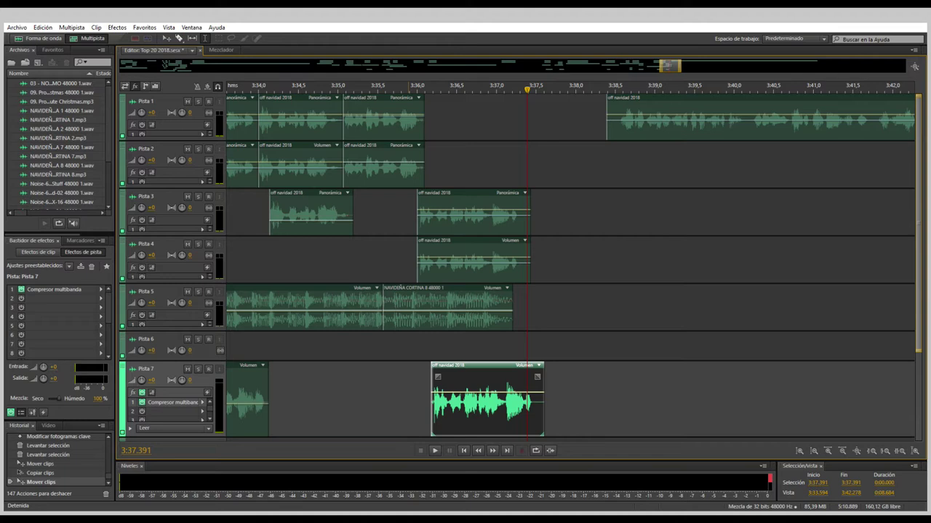
{"action": "left_click", "coordinate": [409, 400]}
{"action": "key", "text": "space"}
{"action": "key", "text": "space"}
{"action": "left_click", "coordinate": [450, 408]}
{"action": "left_click", "coordinate": [367, 258]}
{"action": "key", "text": "space"}
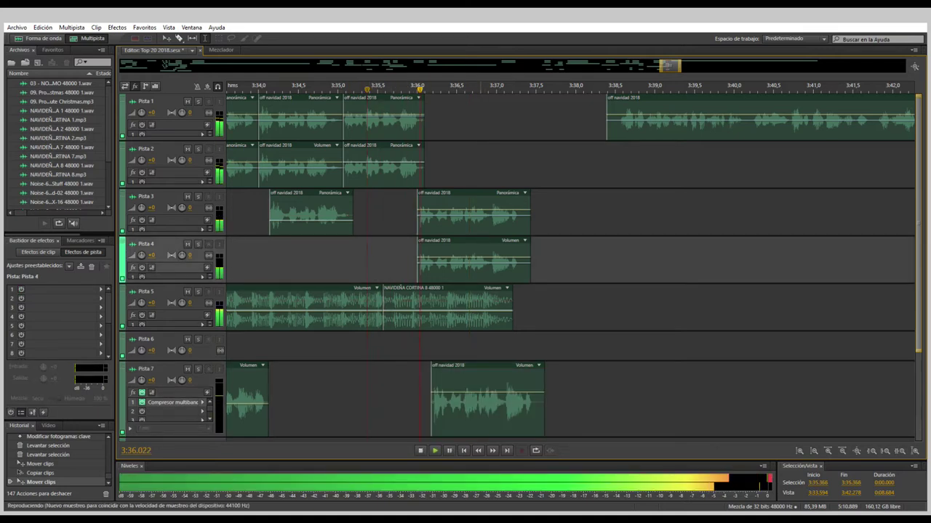
{"action": "key", "text": "space"}
Step: Move the echo copy temporarily to Pista 5, adjust its envelope, and return it to Pista 7 at about 3:36.15, checking playback
{"action": "left_click_drag", "start_coordinate": [465, 365], "coordinate": [560, 288]}
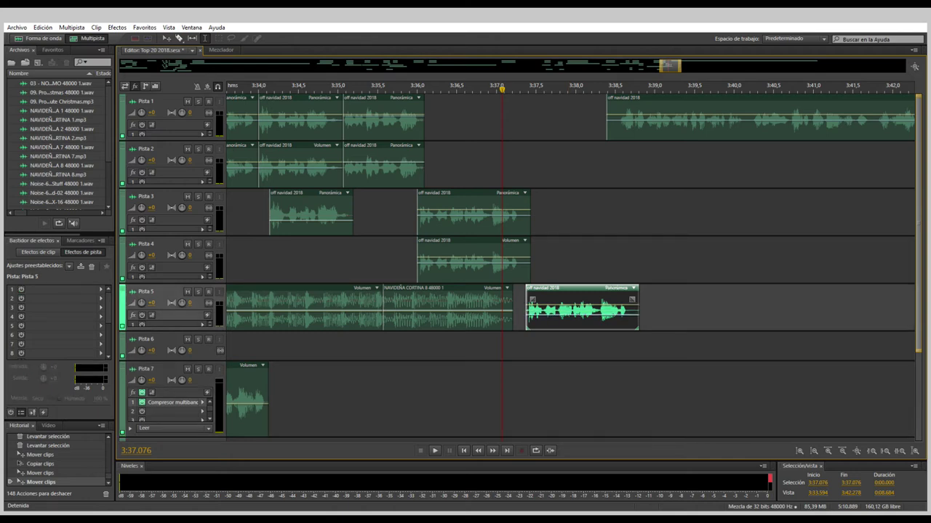
{"action": "left_click_drag", "start_coordinate": [560, 288], "coordinate": [464, 365]}
{"action": "key", "text": "space"}
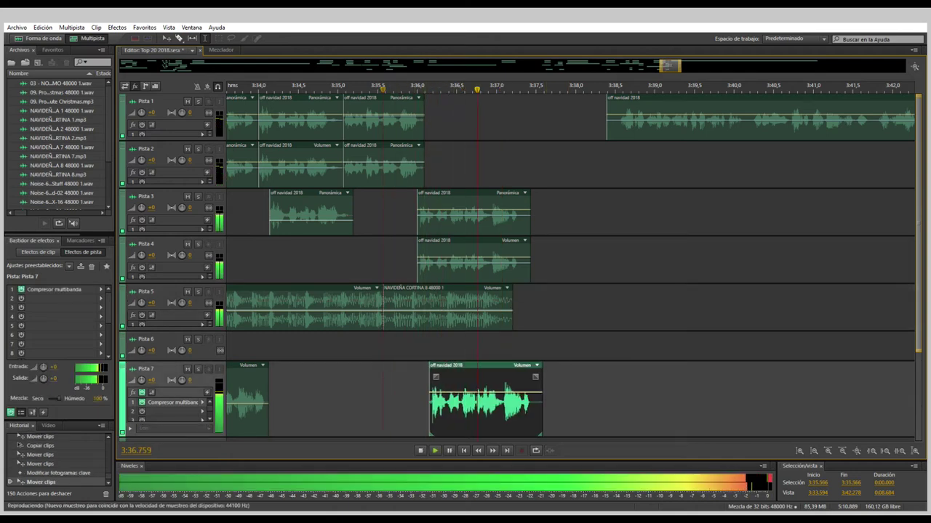
{"action": "key", "text": "space"}
{"action": "left_click", "coordinate": [396, 392]}
{"action": "key", "text": "space"}
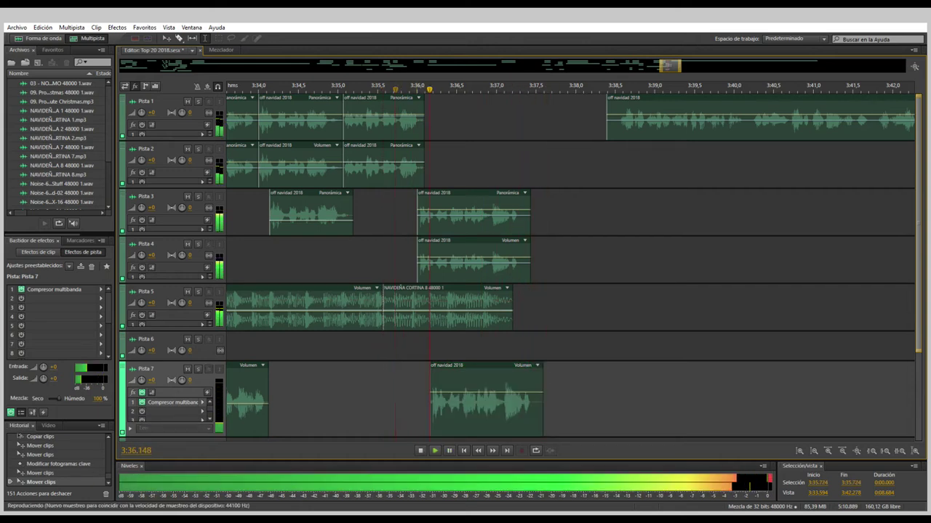
{"action": "key", "text": "space"}
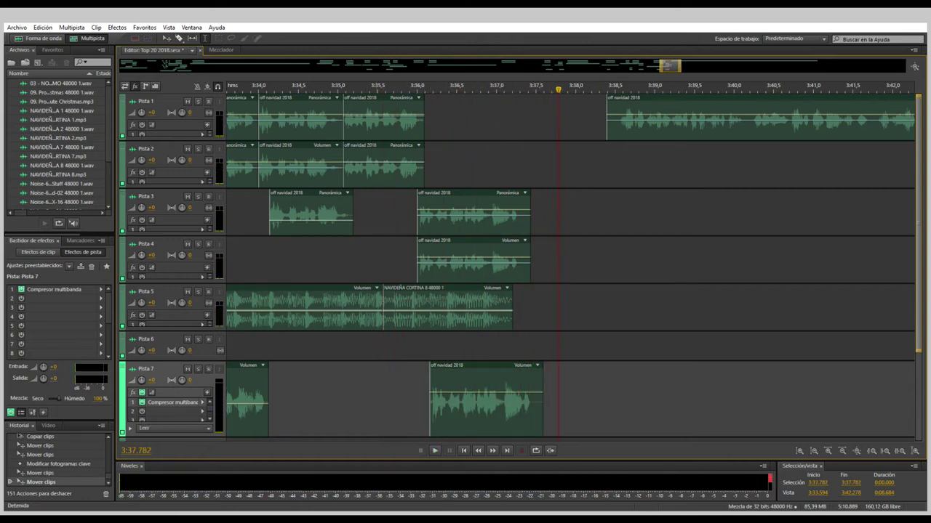
Step: Lower the volume of the echo copy at about 3:36.15 on Pista 7 and play the passage
{"action": "left_click_drag", "start_coordinate": [485, 392], "coordinate": [486, 402]}
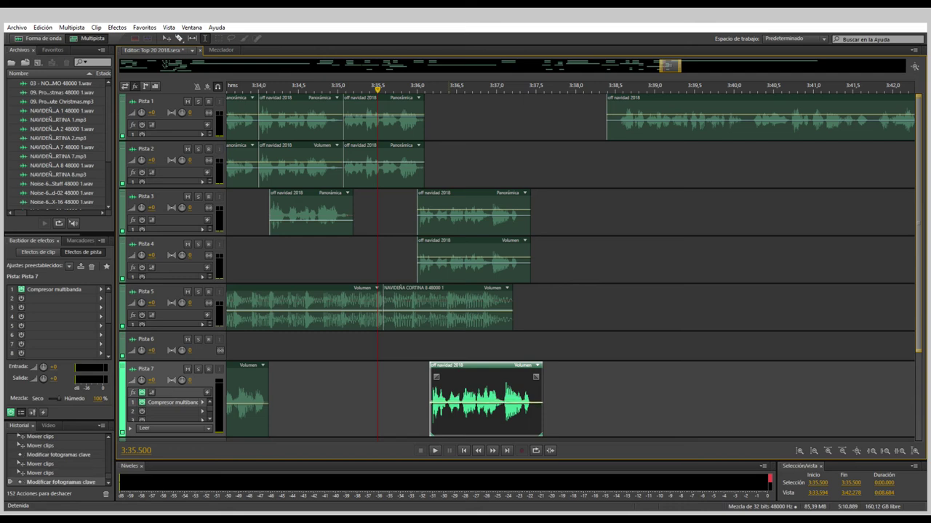
{"action": "key", "text": "space"}
{"action": "key", "text": "minus"}
{"action": "key", "text": "minus"}
{"action": "key", "text": "minus"}
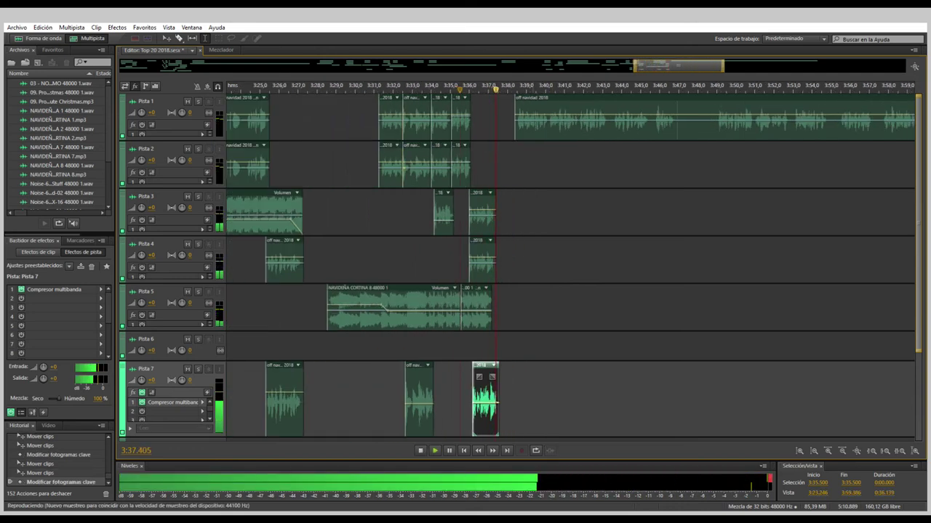
{"action": "key", "text": "space"}
Step: Delete the pause between about 3:46.9 and 3:48.4 on Pista 1 and shift the preceding clip to start at about 3:38.6
{"action": "left_click", "coordinate": [515, 212]}
{"action": "key", "text": "space"}
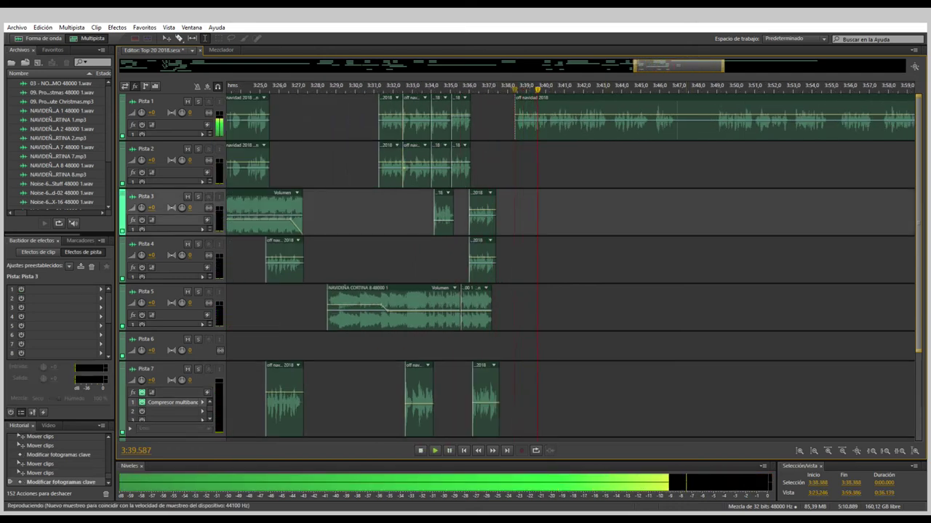
{"action": "key", "text": "equal"}
{"action": "left_click_drag", "start_coordinate": [670, 120], "coordinate": [720, 120]}
{"action": "key", "text": "Delete"}
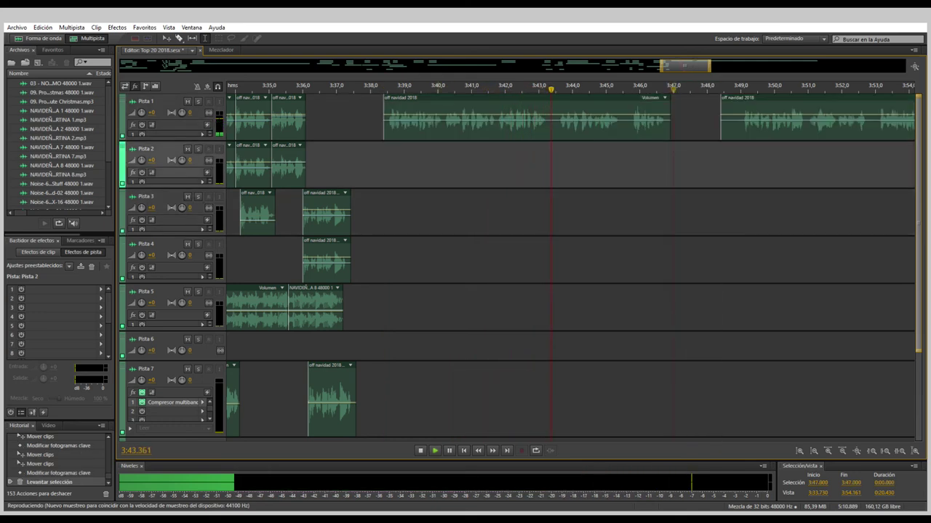
{"action": "left_click_drag", "start_coordinate": [527, 120], "coordinate": [532, 120]}
{"action": "key", "text": "space"}
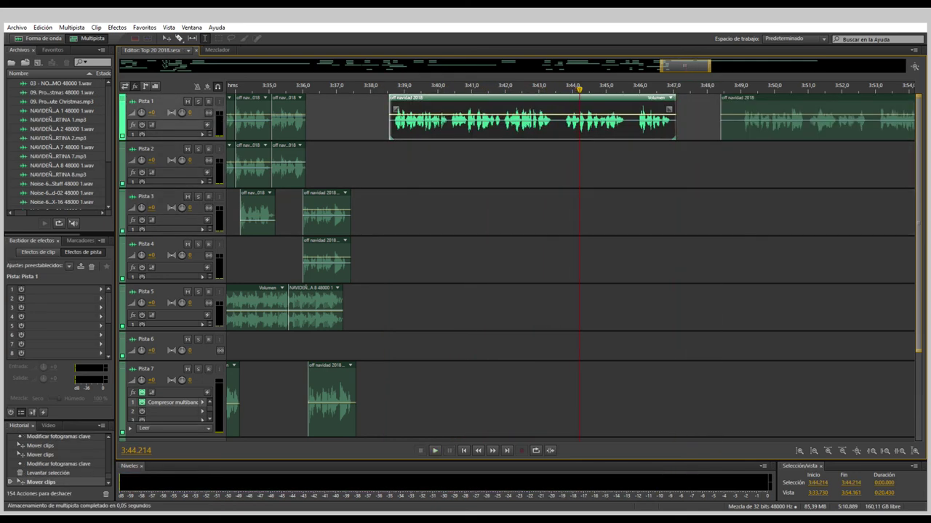